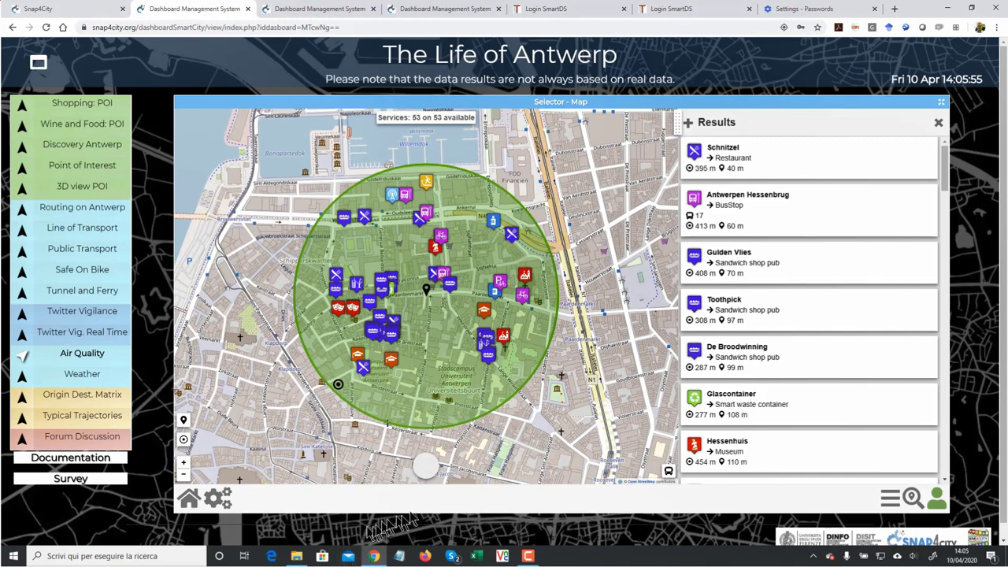
Show the outflows from central Antwerp in the origin-destination matrix and turn the grid on.
{"action": "left_click", "coordinate": [22, 398]}
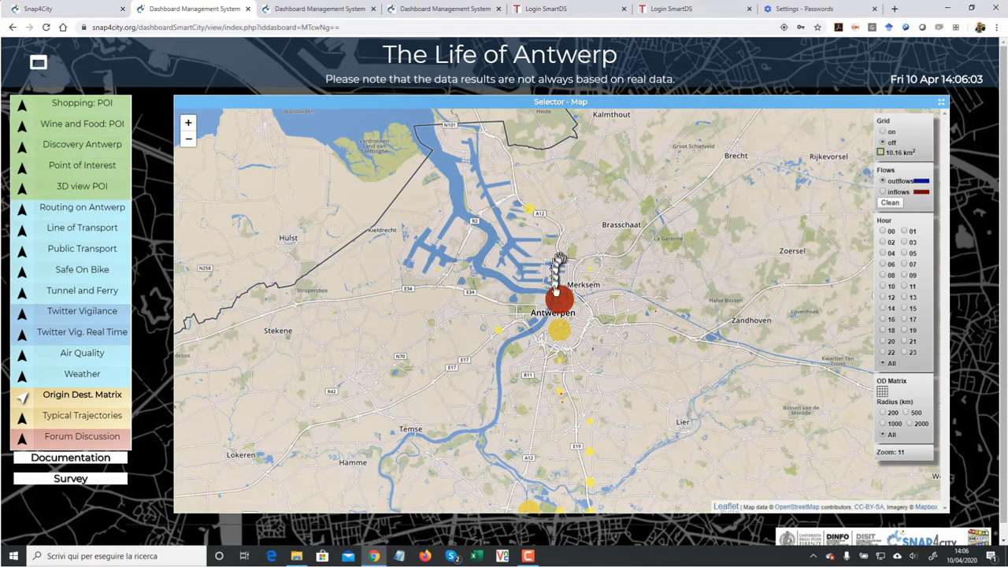
{"action": "left_click", "coordinate": [559, 300]}
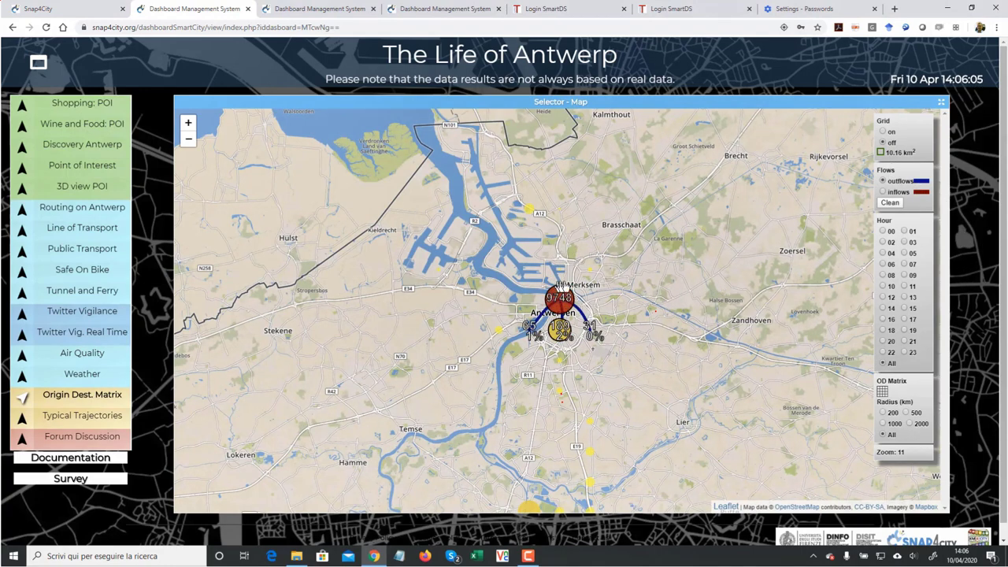
{"action": "left_click", "coordinate": [883, 131]}
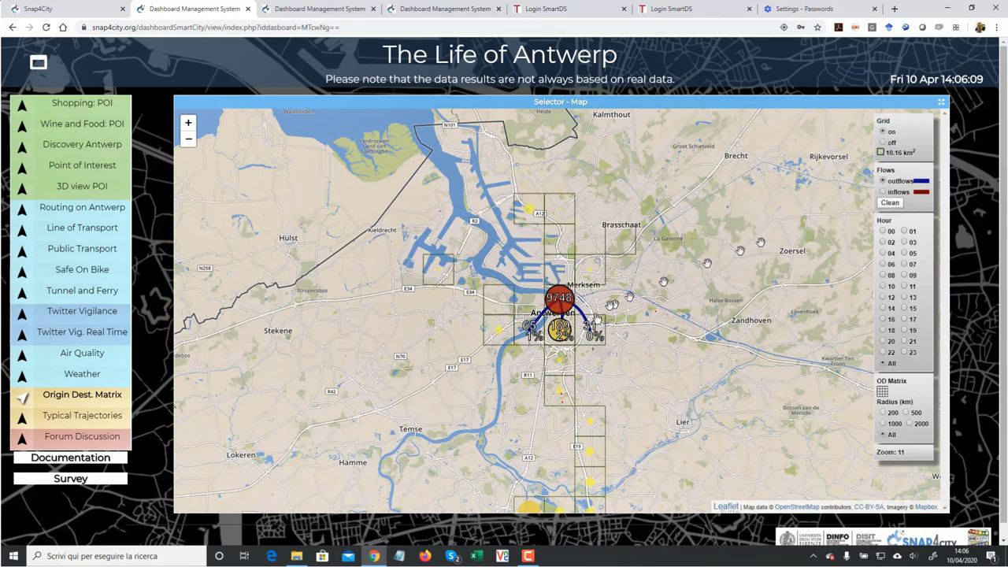
Inspect the outflows of several Antwerp grid cells at finer grid levels, including the large central cluster.
{"action": "scroll", "coordinate": [591, 311], "scroll_direction": "up", "scroll_amount": 1}
{"action": "scroll", "coordinate": [565, 322], "scroll_direction": "up", "scroll_amount": 1}
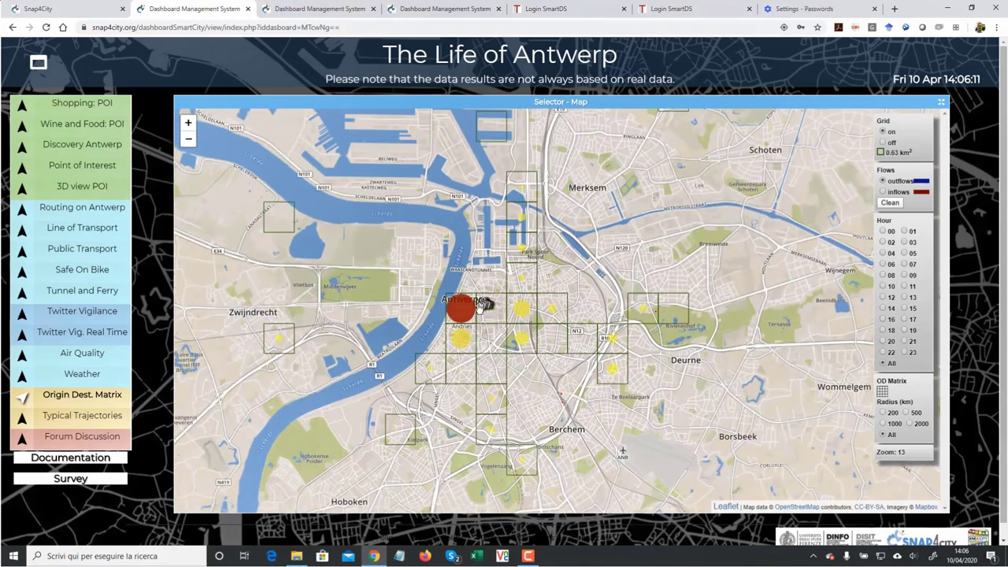
{"action": "left_click", "coordinate": [462, 309]}
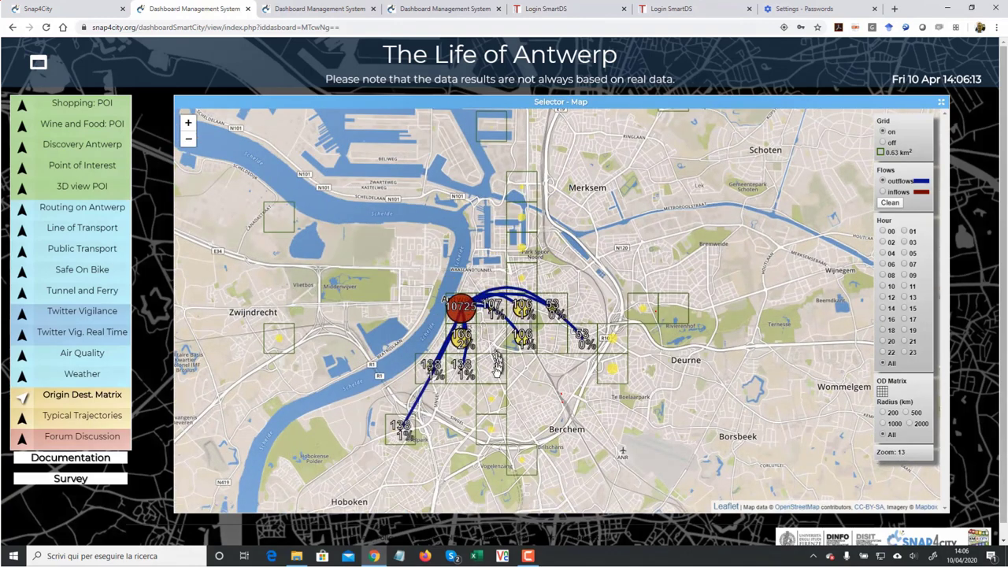
{"action": "left_click", "coordinate": [494, 409]}
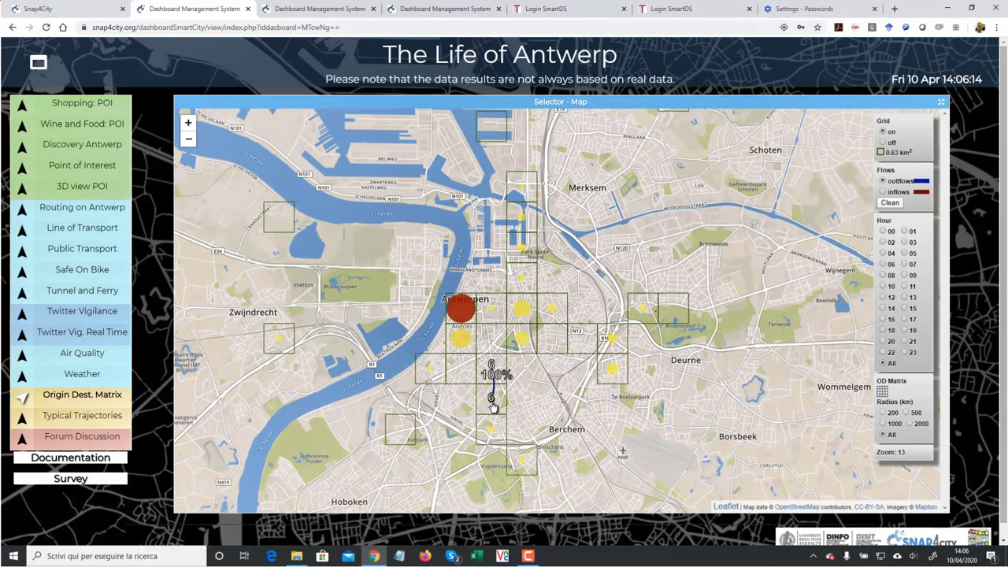
{"action": "left_click", "coordinate": [612, 369]}
{"action": "scroll", "coordinate": [485, 320], "scroll_direction": "up", "scroll_amount": 1}
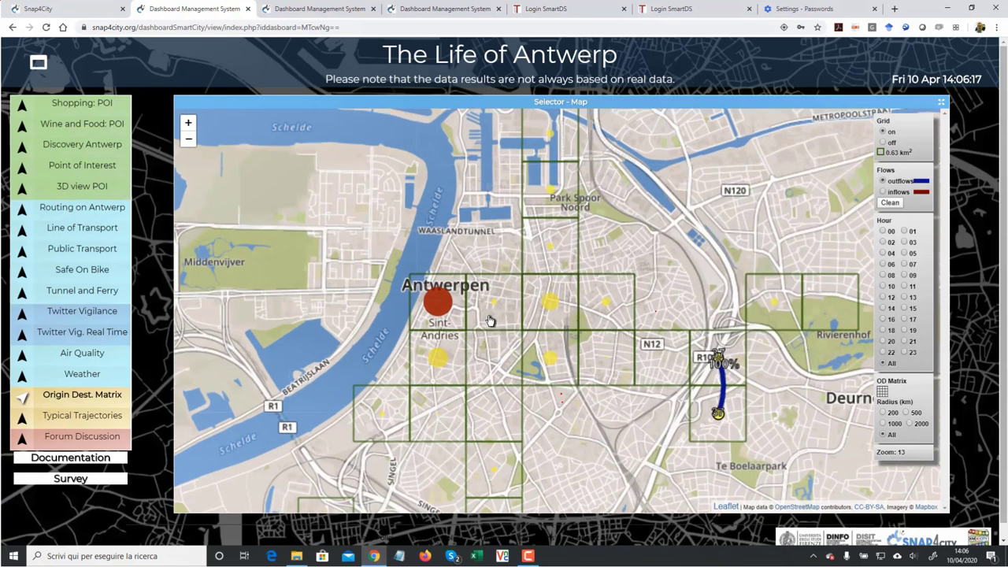
{"action": "left_click", "coordinate": [470, 310]}
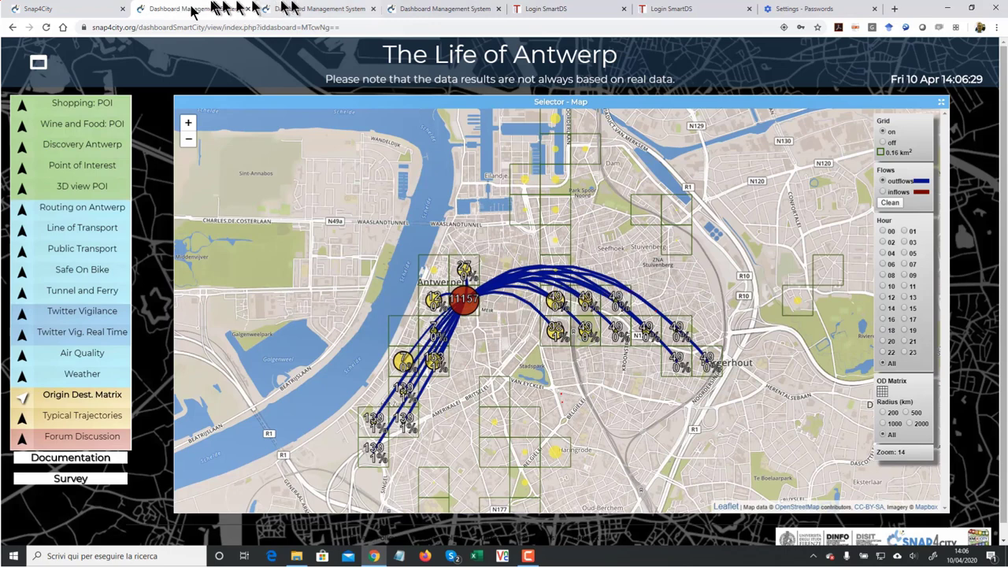
Return to the Snap4City portal, log in and open the public dashboards list.
{"action": "left_click", "coordinate": [94, 12]}
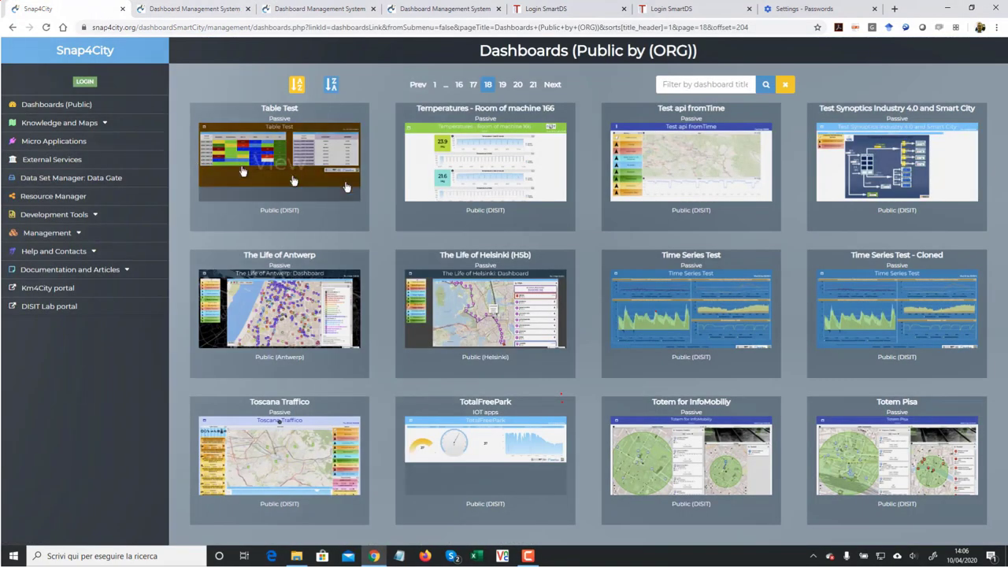
{"action": "left_click", "coordinate": [85, 81]}
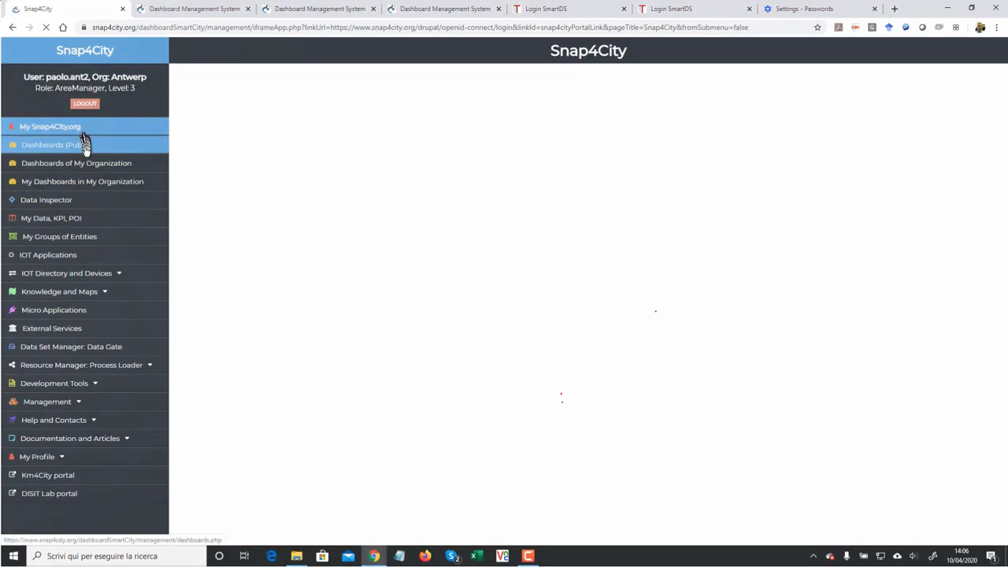
{"action": "left_click", "coordinate": [87, 151]}
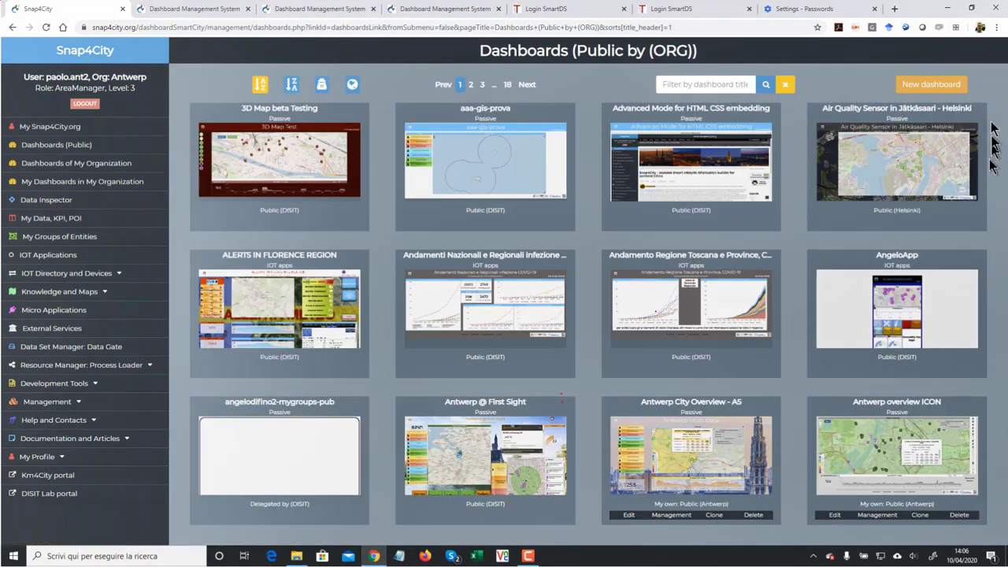
Start a new dashboard in the wizard and title it "test corse 2020 2".
{"action": "left_click", "coordinate": [935, 90]}
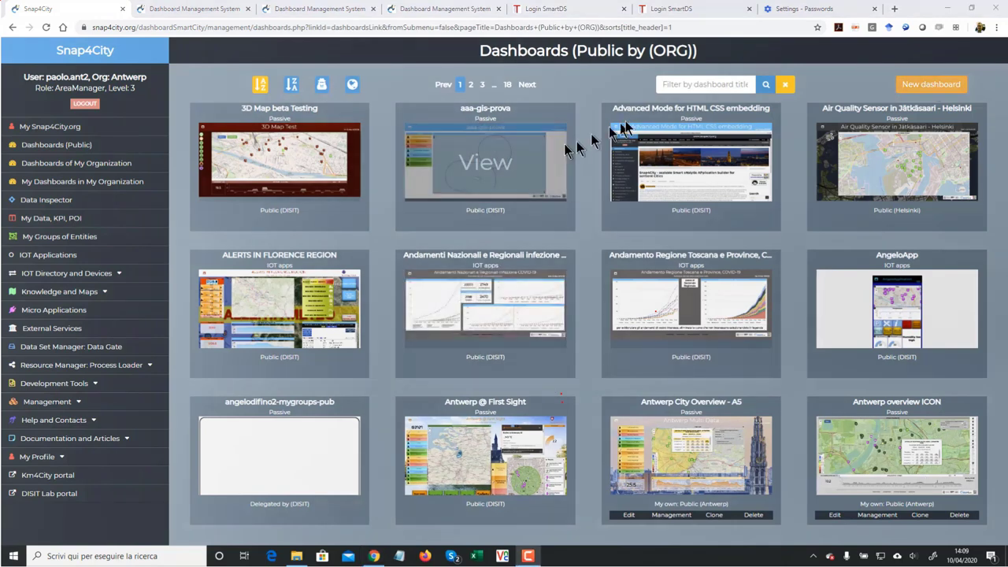
{"action": "left_click", "coordinate": [934, 88]}
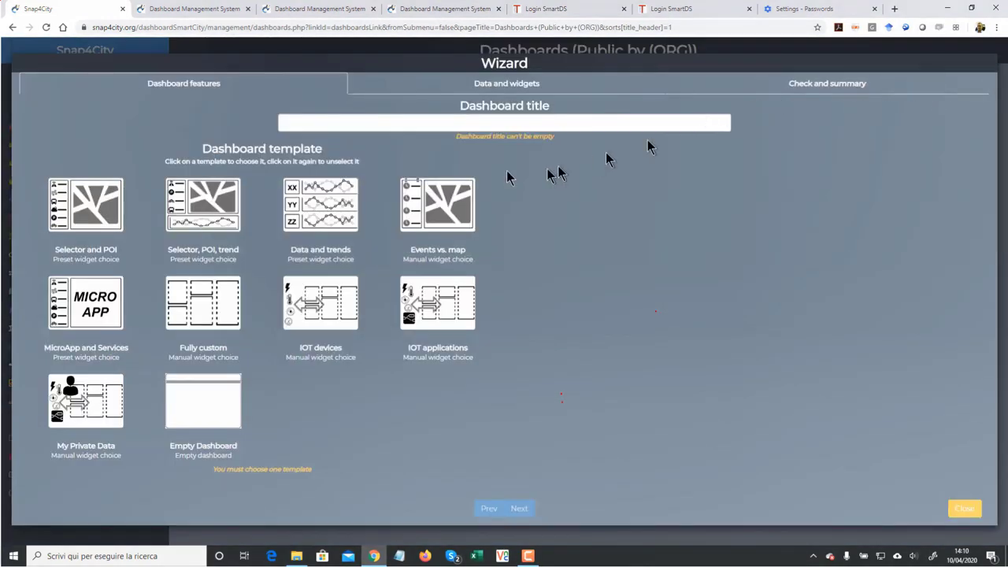
{"action": "left_click", "coordinate": [290, 120]}
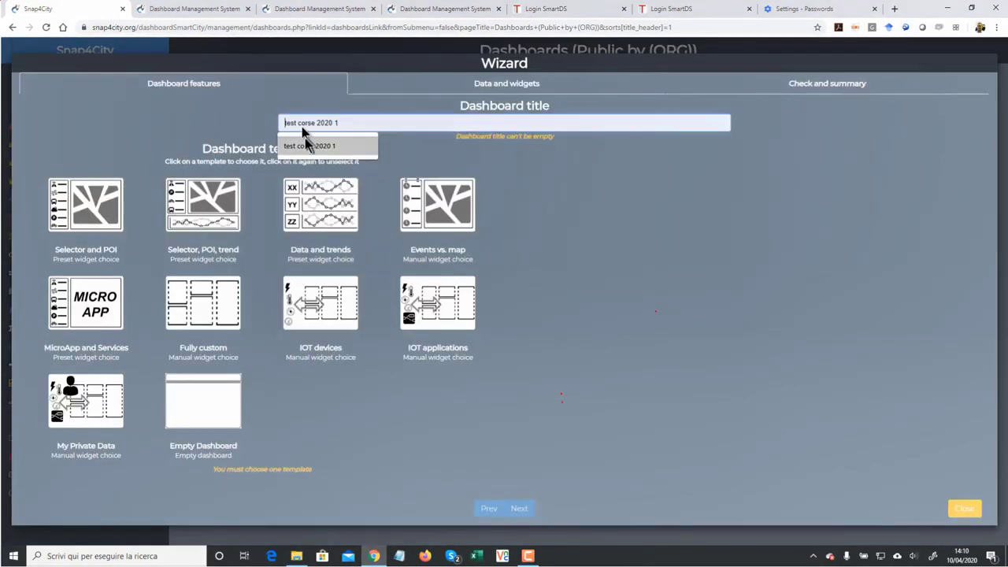
{"action": "left_click", "coordinate": [303, 140]}
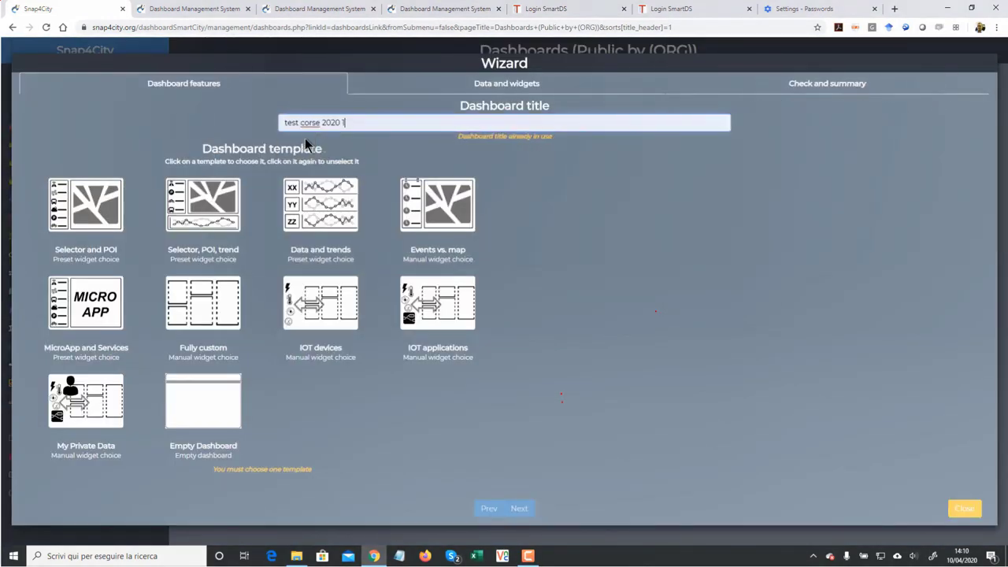
{"action": "left_click", "coordinate": [369, 124]}
{"action": "key", "text": "BackSpace"}
{"action": "type", "text": "2"}
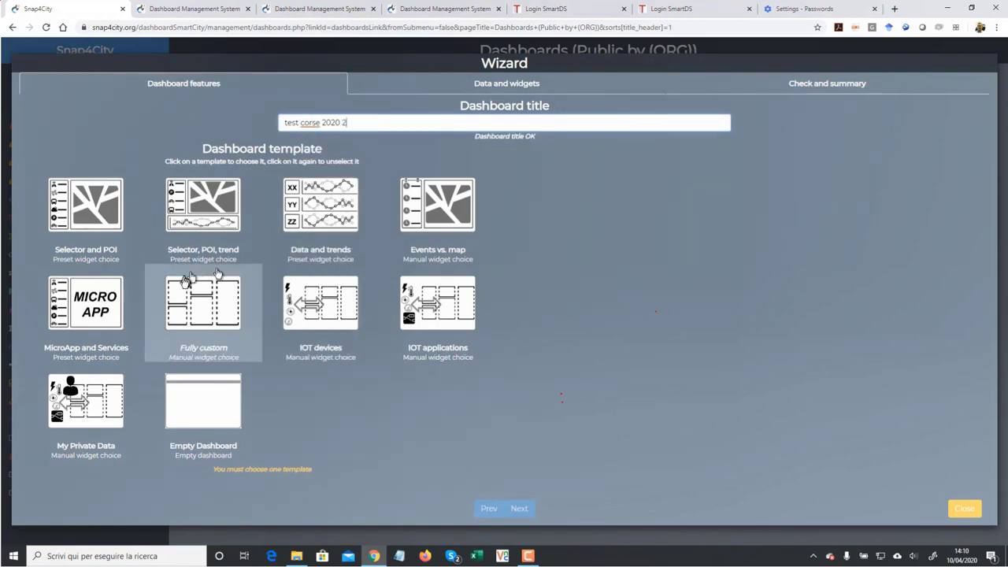
{"action": "key", "text": "XF86AudioLowerVolume"}
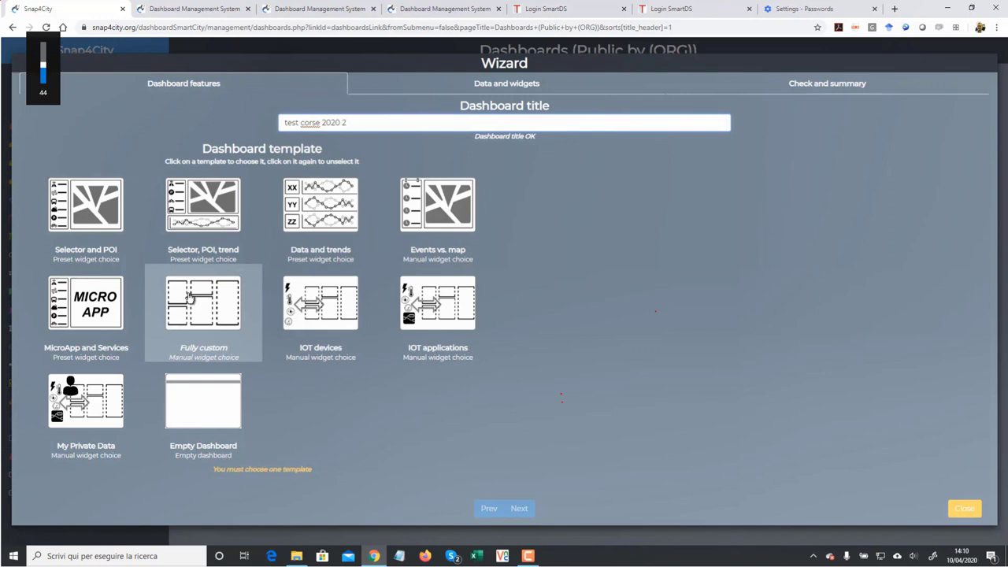
{"action": "key", "text": "XF86AudioLowerVolume"}
{"action": "key", "text": "XF86AudioLowerVolume"}
Correct the dashboard title to "test course 2020 2" and proceed with the Fully custom template.
{"action": "left_click", "coordinate": [308, 122]}
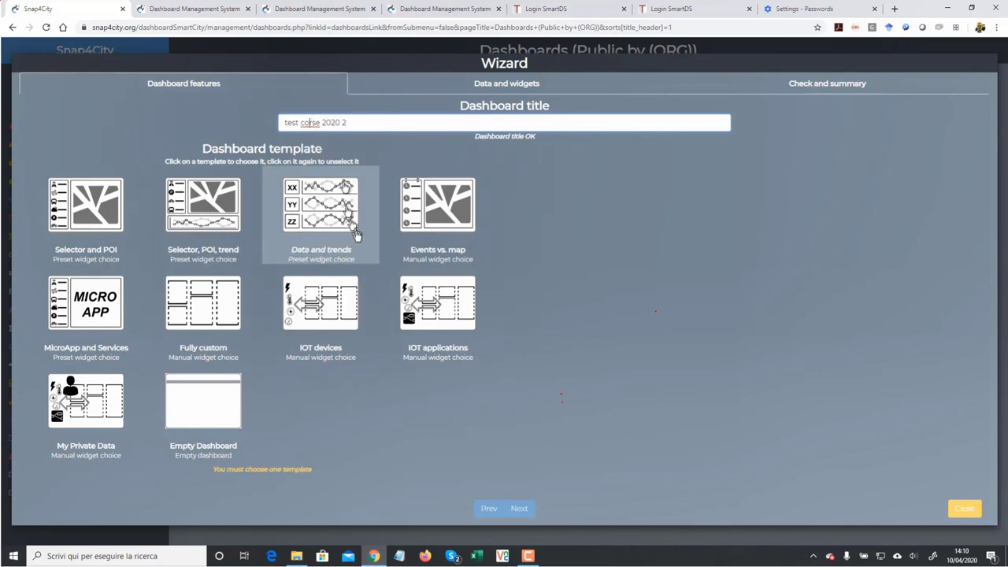
{"action": "type", "text": "u"}
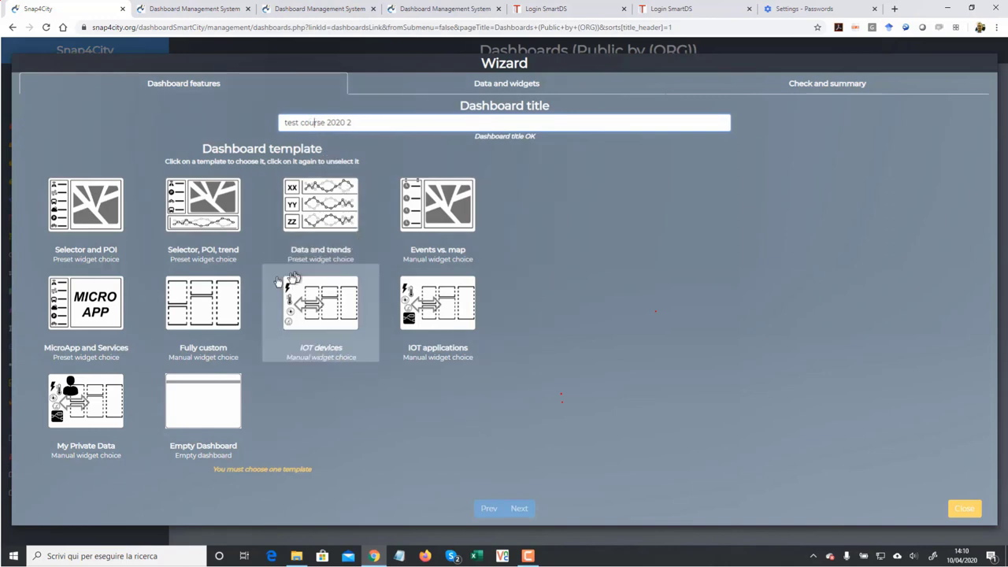
{"action": "left_click", "coordinate": [203, 315]}
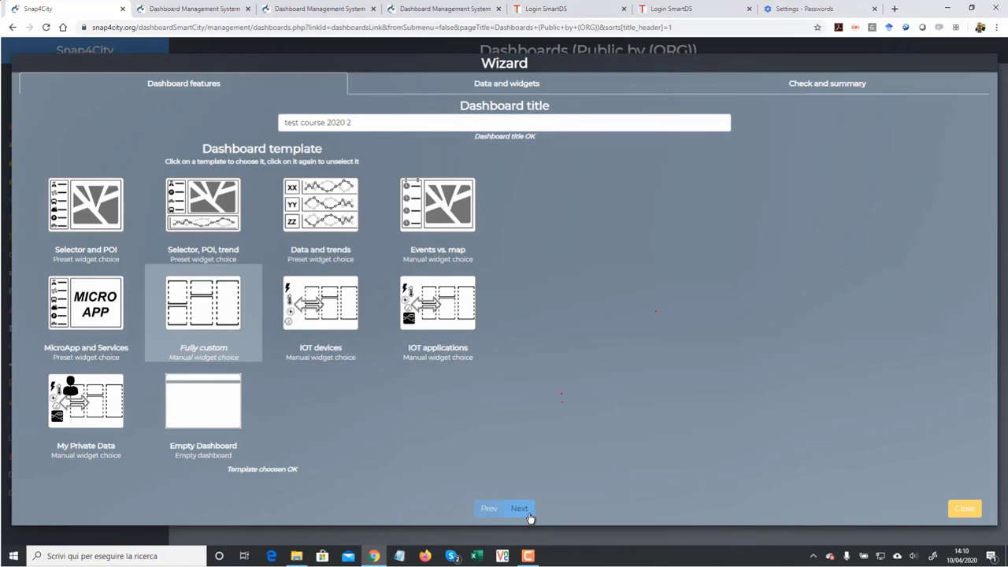
{"action": "left_click", "coordinate": [520, 509]}
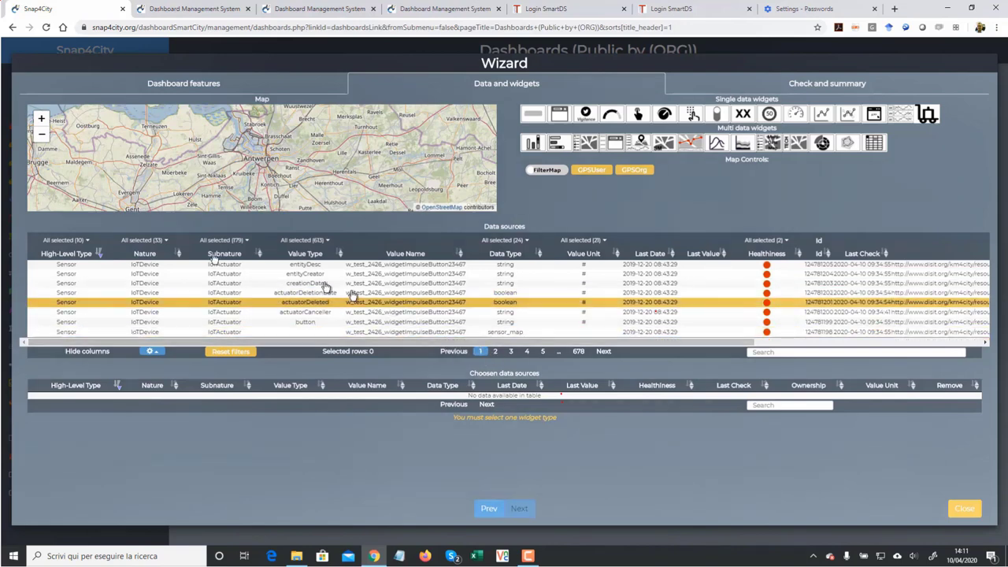
Filter the data sources to the Sensor high-level type only, and restore the selection of all types.
{"action": "left_click", "coordinate": [78, 245]}
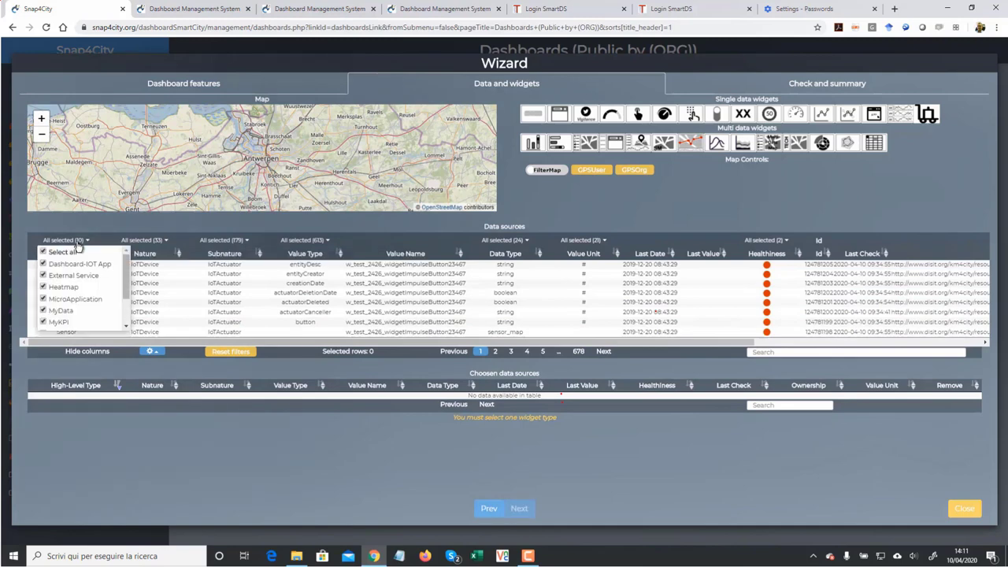
{"action": "left_click_drag", "start_coordinate": [124, 266], "coordinate": [125, 296]}
{"action": "scroll", "coordinate": [47, 263], "scroll_direction": "up", "scroll_amount": 3}
{"action": "left_click", "coordinate": [44, 256]}
{"action": "scroll", "coordinate": [49, 291], "scroll_direction": "down", "scroll_amount": 3}
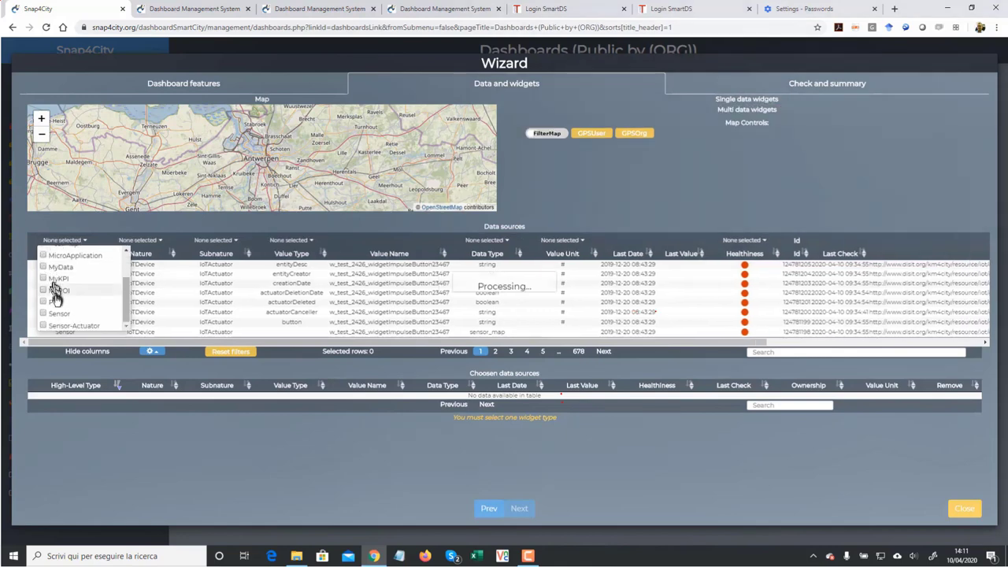
{"action": "left_click", "coordinate": [55, 313]}
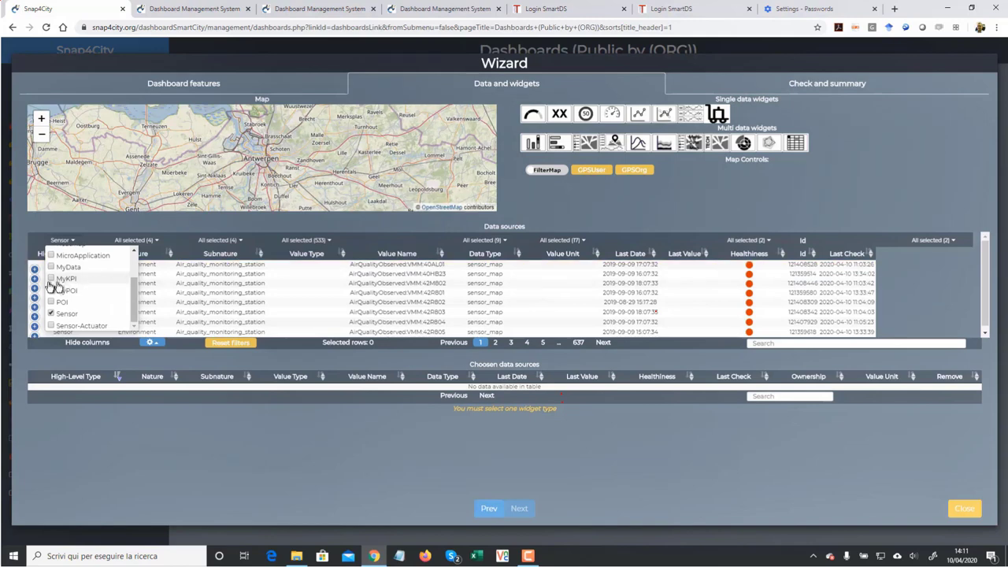
{"action": "scroll", "coordinate": [56, 264], "scroll_direction": "up", "scroll_amount": 3}
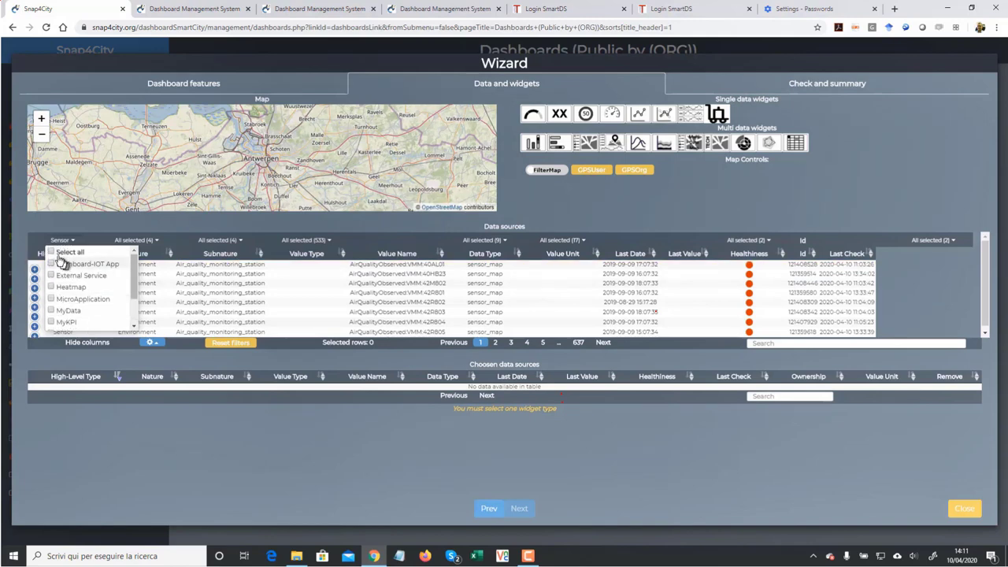
{"action": "left_click", "coordinate": [60, 254]}
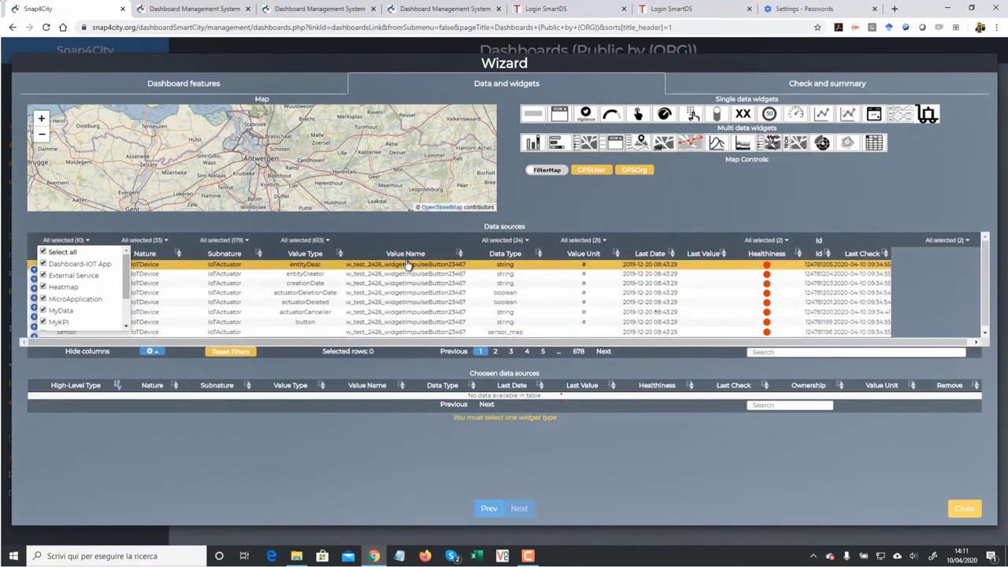
Add the actuatorDeletionDate row of the IoT actuator to the chosen data sources and remove it again.
{"action": "left_click", "coordinate": [405, 292]}
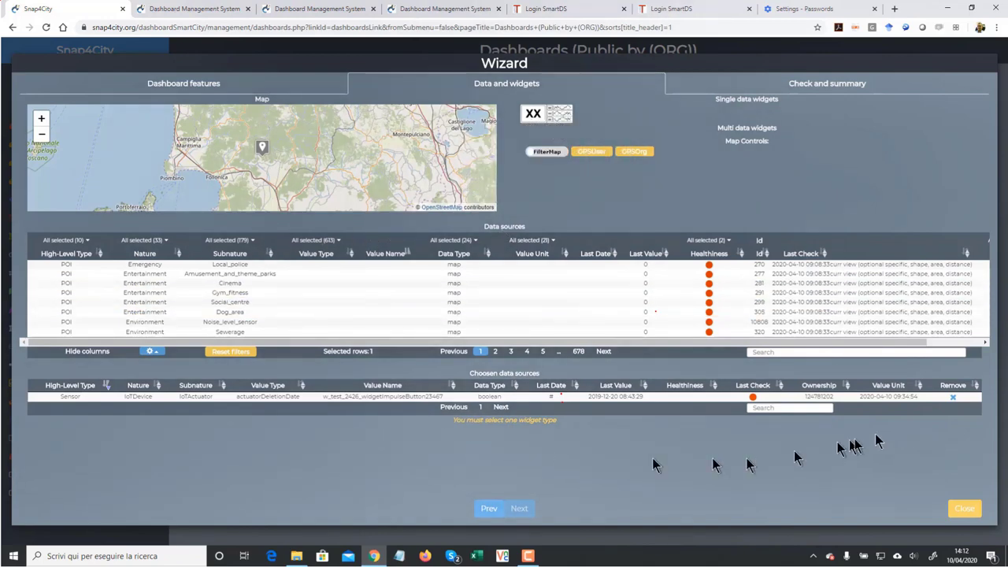
{"action": "left_click", "coordinate": [953, 397]}
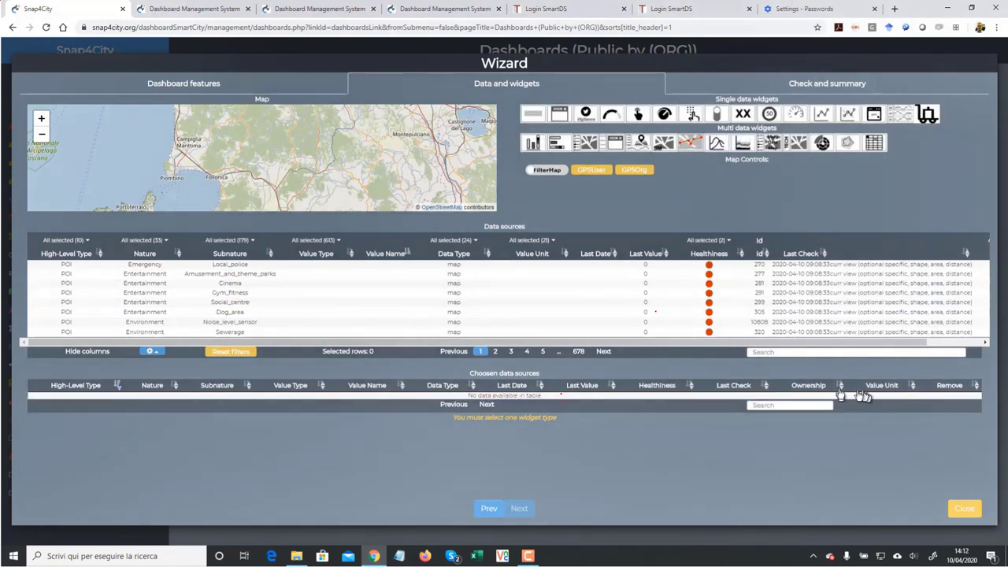
Search the data sources for "pm10" and choose the Antwerp_PM10 and AirQualityPM10Average2HourAntwerp heatmaps.
{"action": "left_click", "coordinate": [793, 352]}
{"action": "type", "text": "t"}
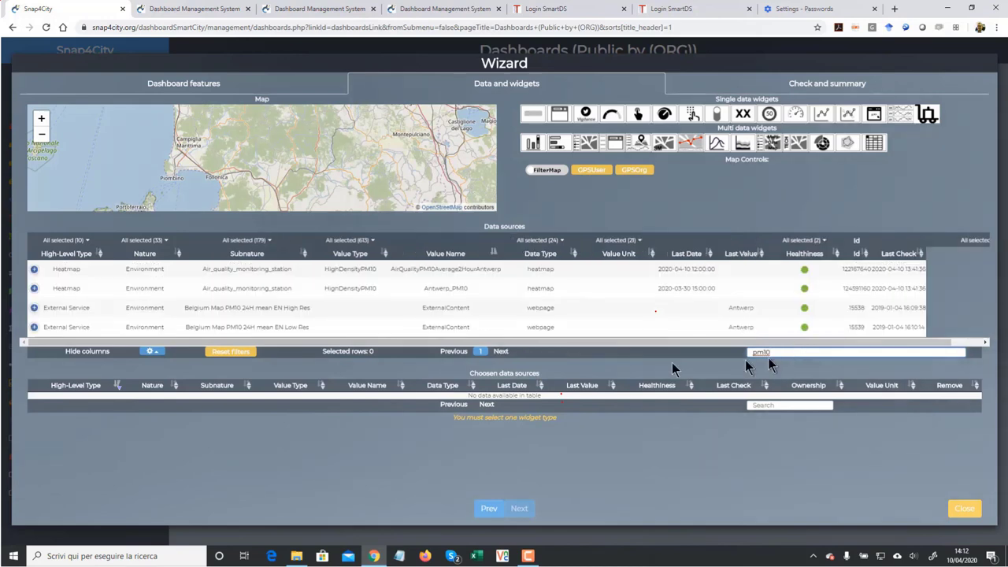
{"action": "left_click", "coordinate": [417, 300]}
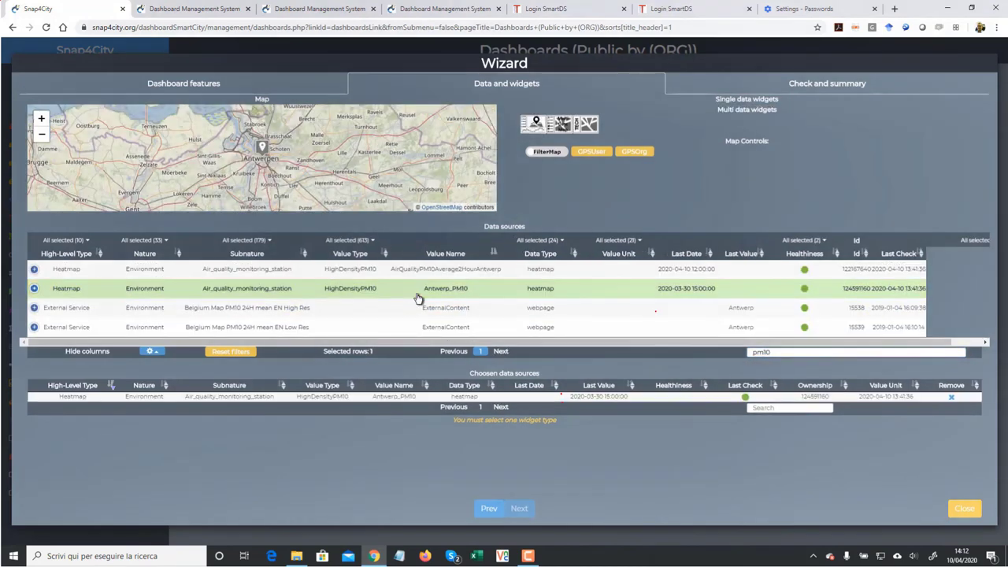
{"action": "scroll", "coordinate": [264, 175], "scroll_direction": "up", "scroll_amount": 2}
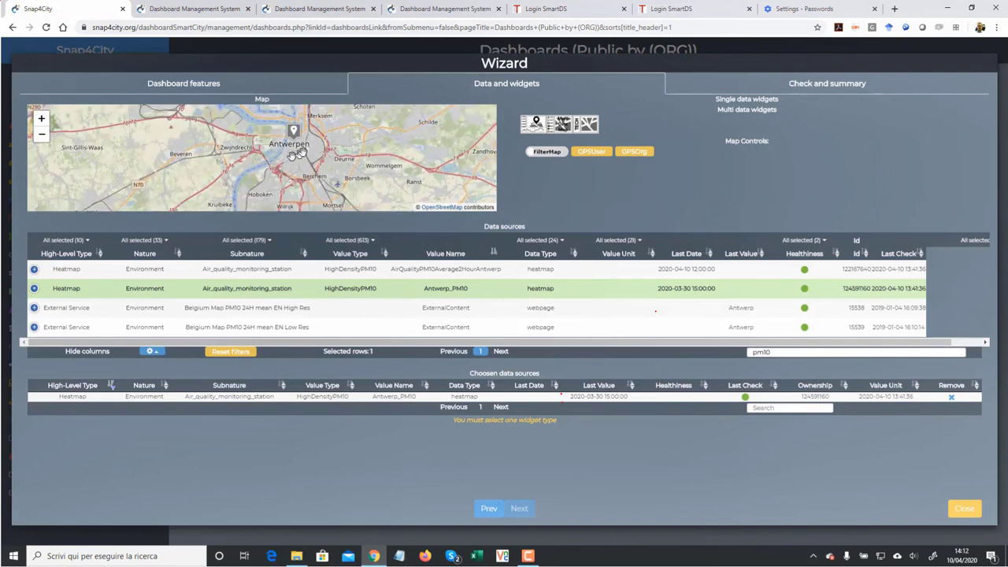
{"action": "left_click_drag", "start_coordinate": [304, 149], "coordinate": [305, 178]}
{"action": "scroll", "coordinate": [306, 178], "scroll_direction": "up", "scroll_amount": 1}
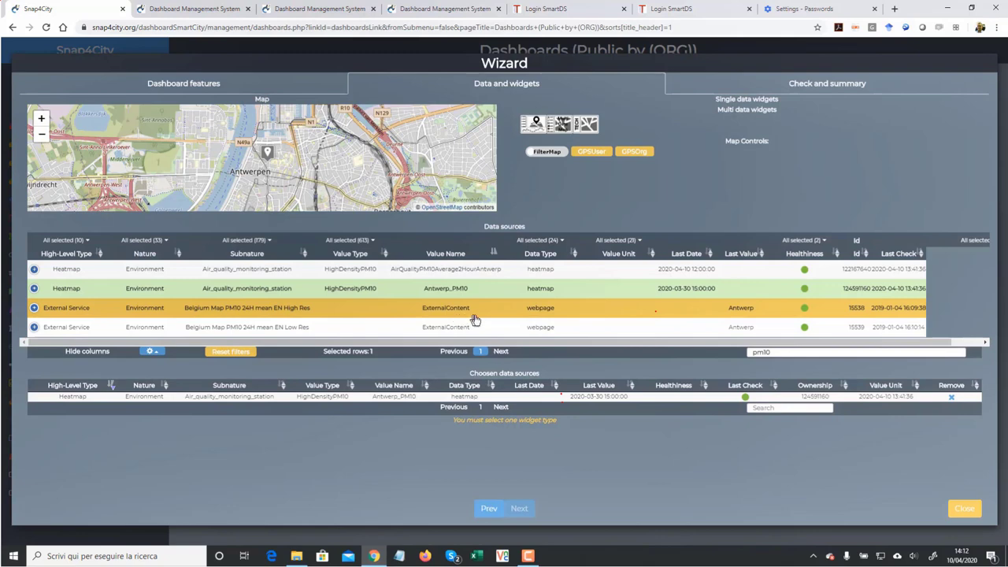
{"action": "left_click", "coordinate": [426, 270]}
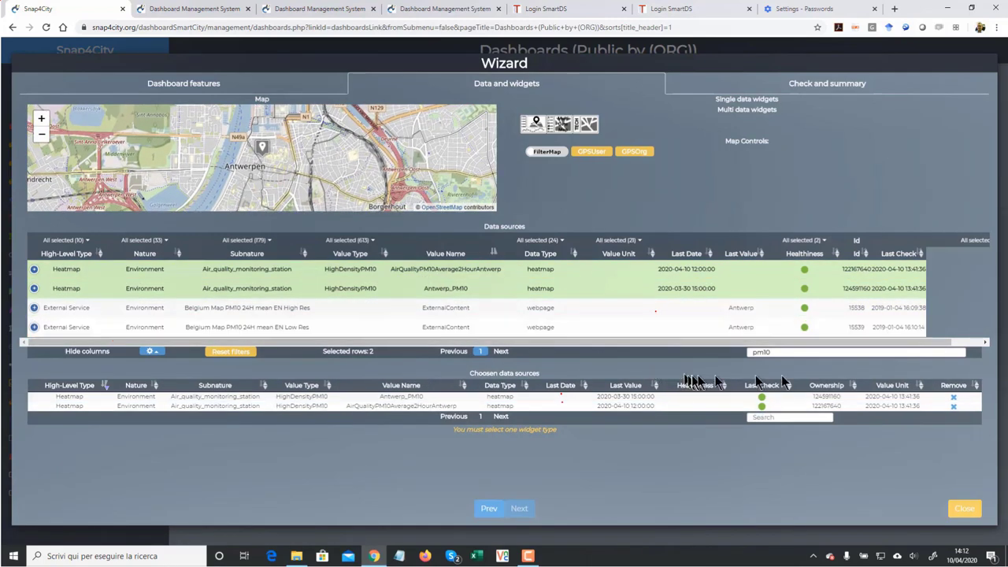
Search the data sources for "tempera".
{"action": "left_click_drag", "start_coordinate": [776, 352], "coordinate": [725, 352]}
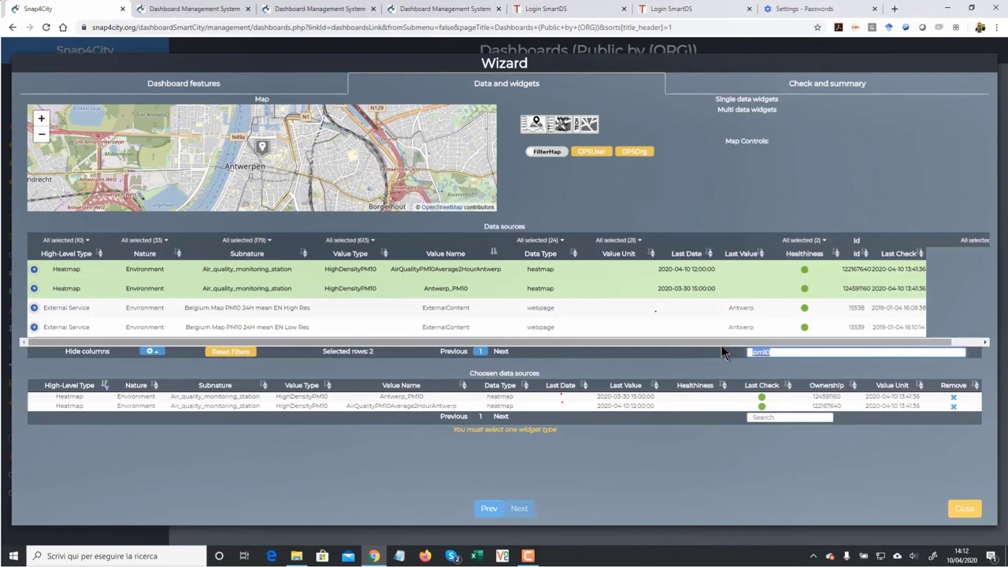
{"action": "type", "text": "no"}
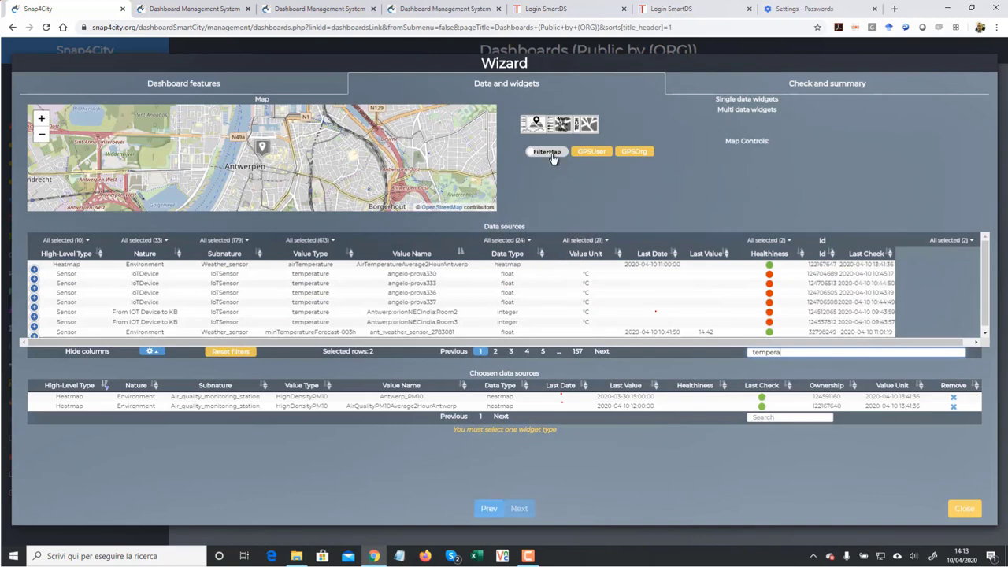
Filter the data sources to the wider Antwerp map area, search for "pm10" and choose the Antwerp_PM10 heatmap.
{"action": "scroll", "coordinate": [315, 150], "scroll_direction": "down", "scroll_amount": 1}
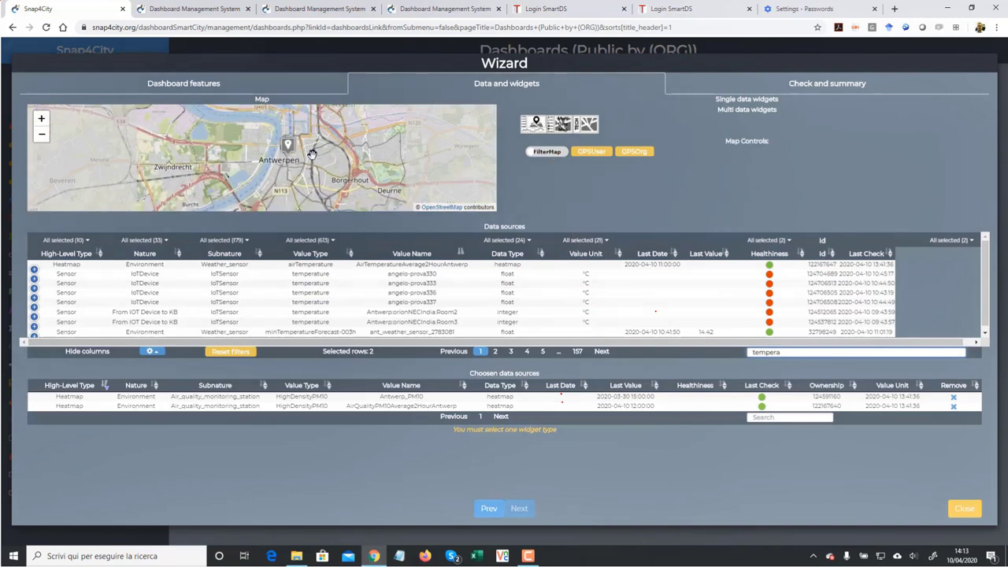
{"action": "scroll", "coordinate": [319, 161], "scroll_direction": "down", "scroll_amount": 1}
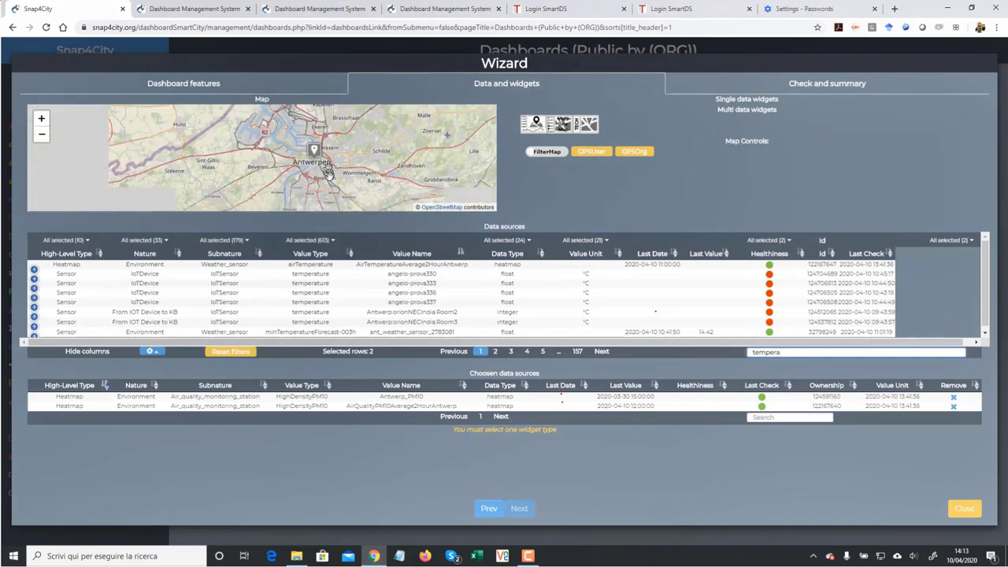
{"action": "left_click", "coordinate": [548, 152]}
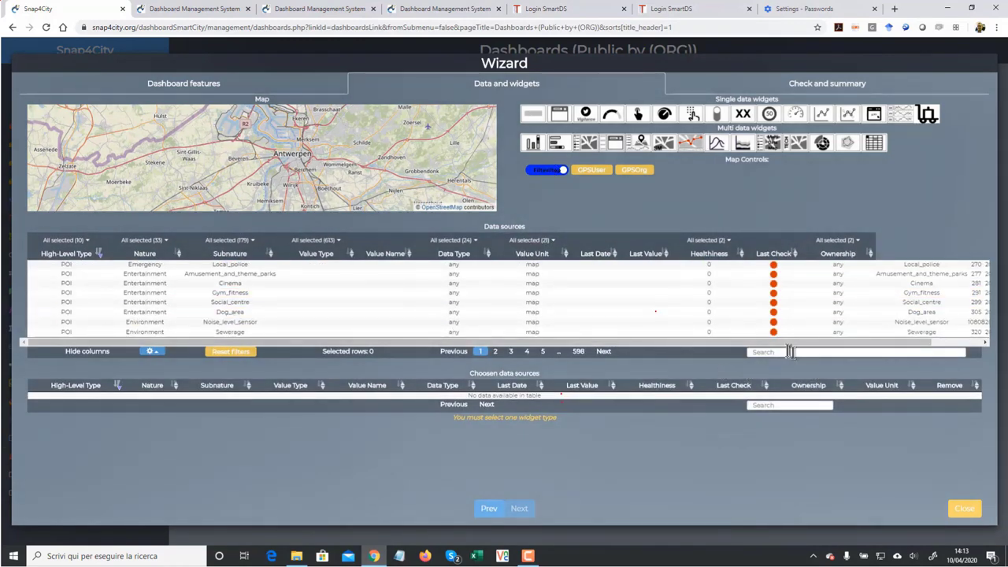
{"action": "type", "text": "pm10"}
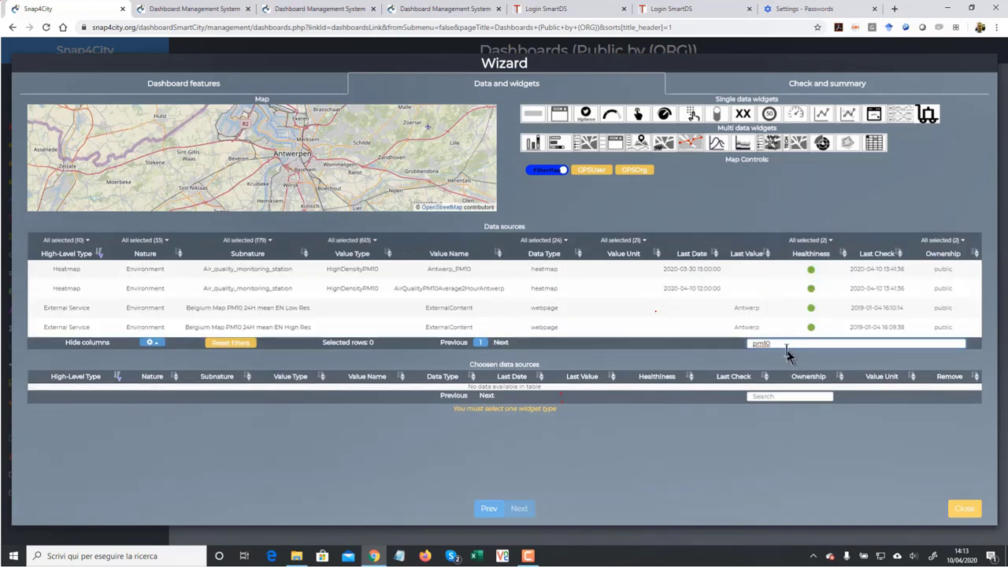
{"action": "left_click", "coordinate": [502, 273]}
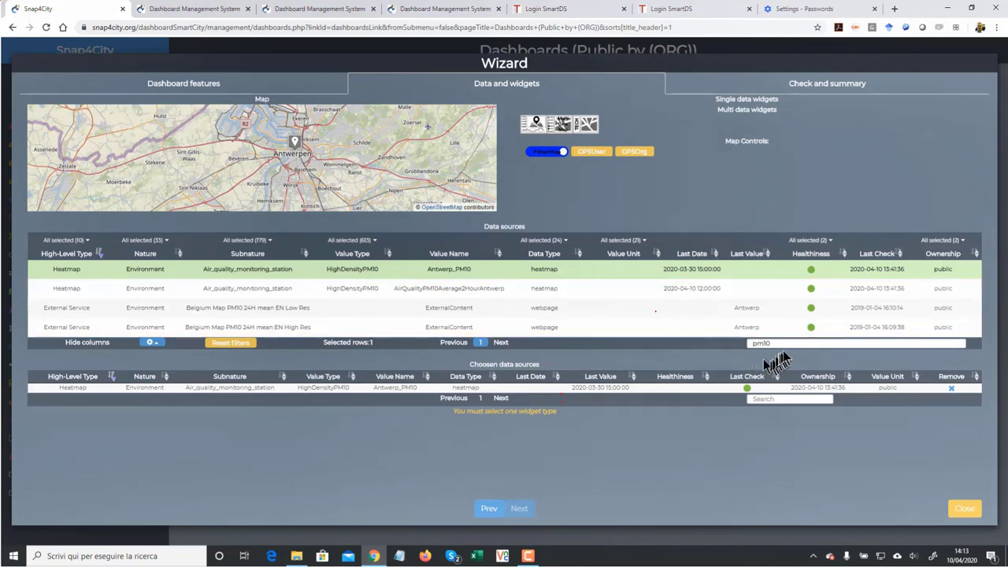
Search the data sources for "temp" and choose maxTemperature, minTemperature and minTemperatureForecast-120h of the Weather sensor Antwerpen.
{"action": "left_click_drag", "start_coordinate": [775, 343], "coordinate": [723, 344]}
{"action": "type", "text": "tempe"}
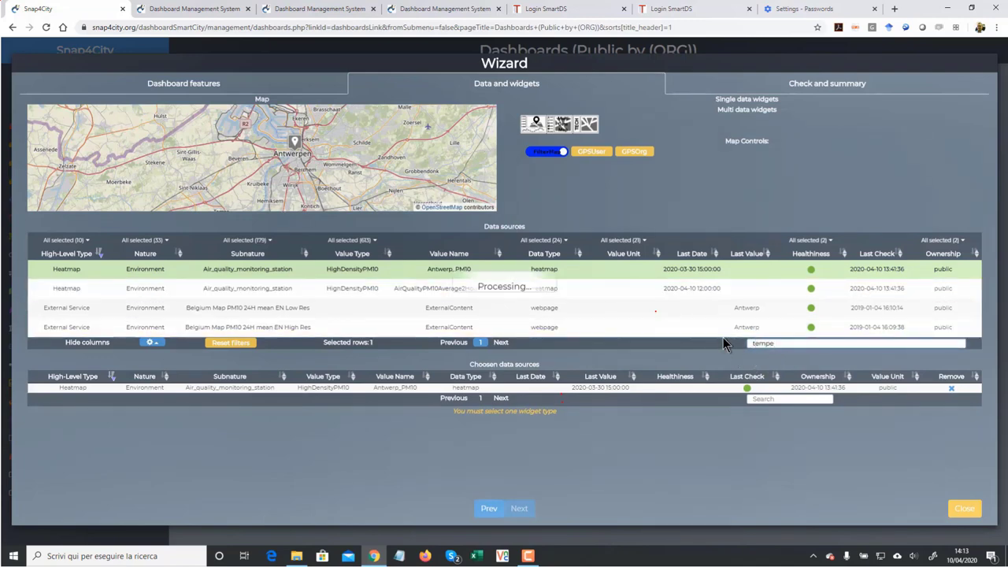
{"action": "key", "text": "BackSpace"}
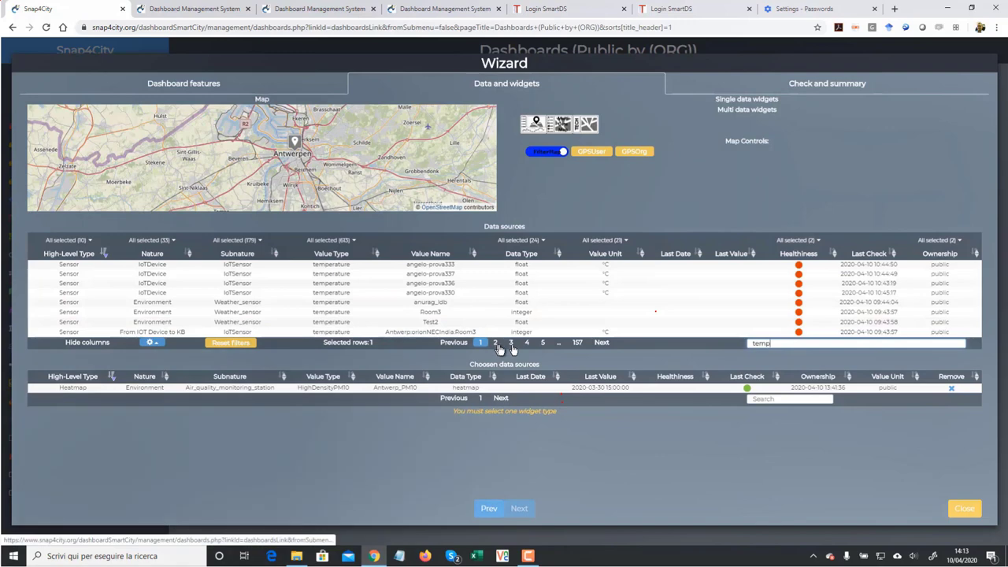
{"action": "left_click", "coordinate": [603, 345]}
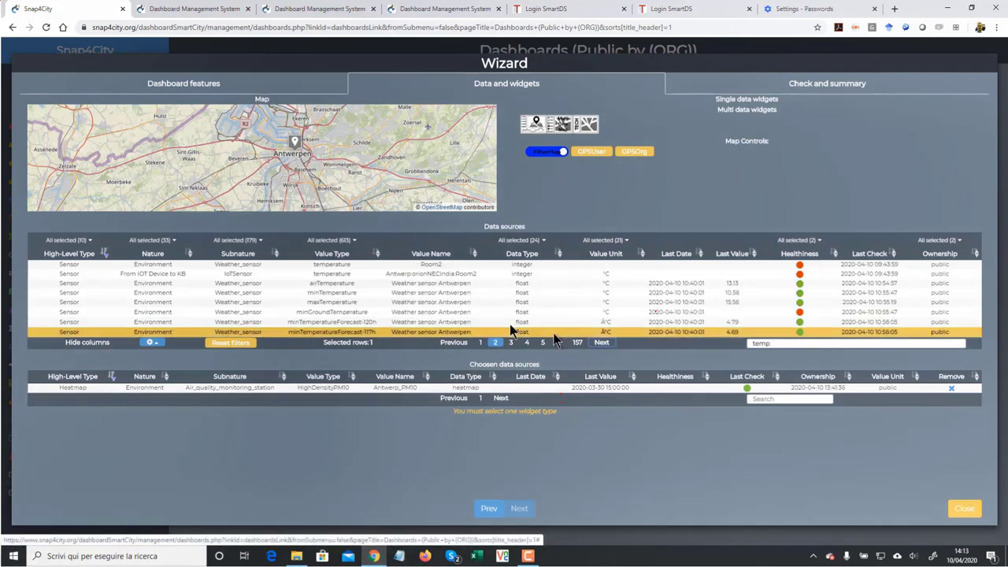
{"action": "left_click", "coordinate": [471, 305]}
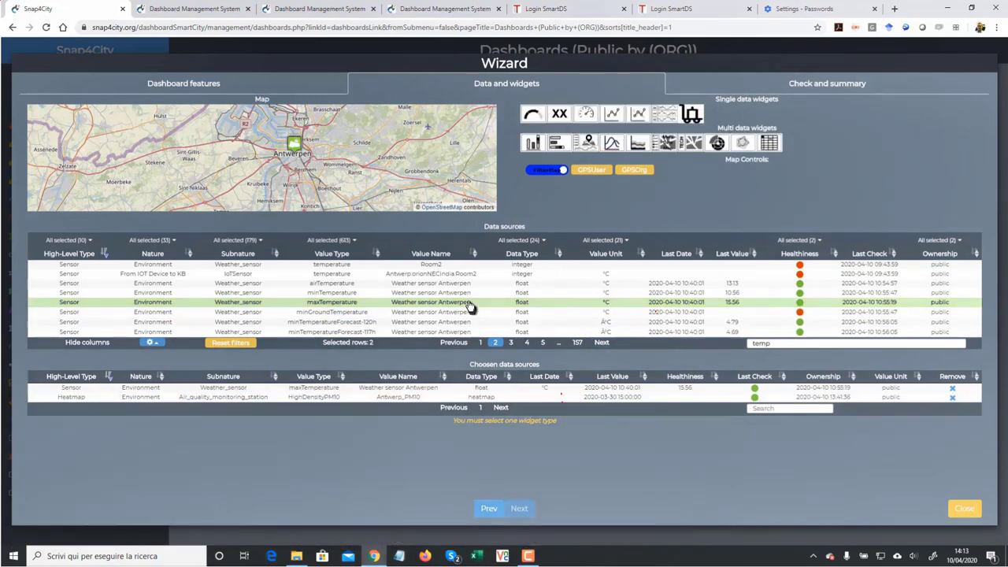
{"action": "left_click", "coordinate": [466, 293]}
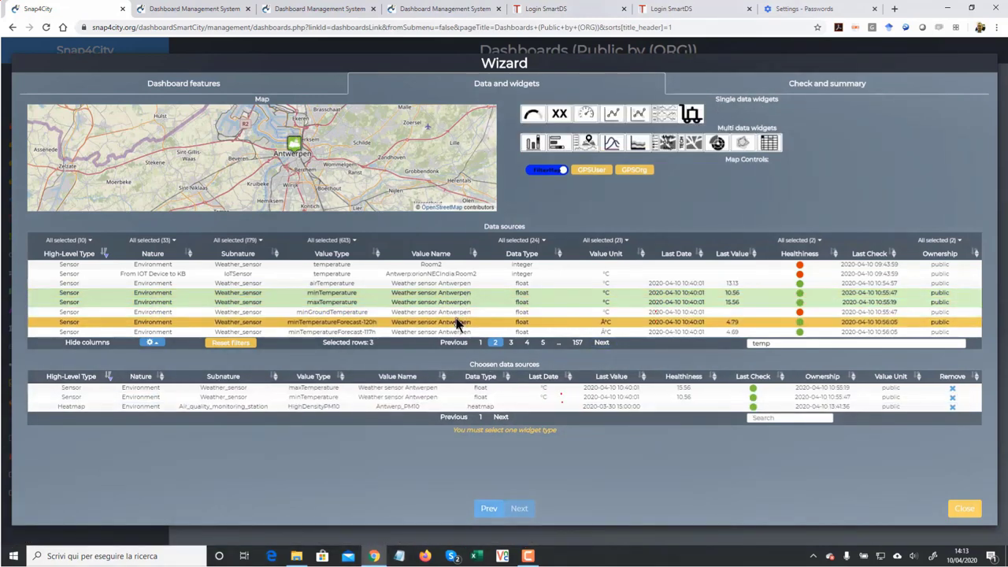
{"action": "left_click", "coordinate": [458, 322]}
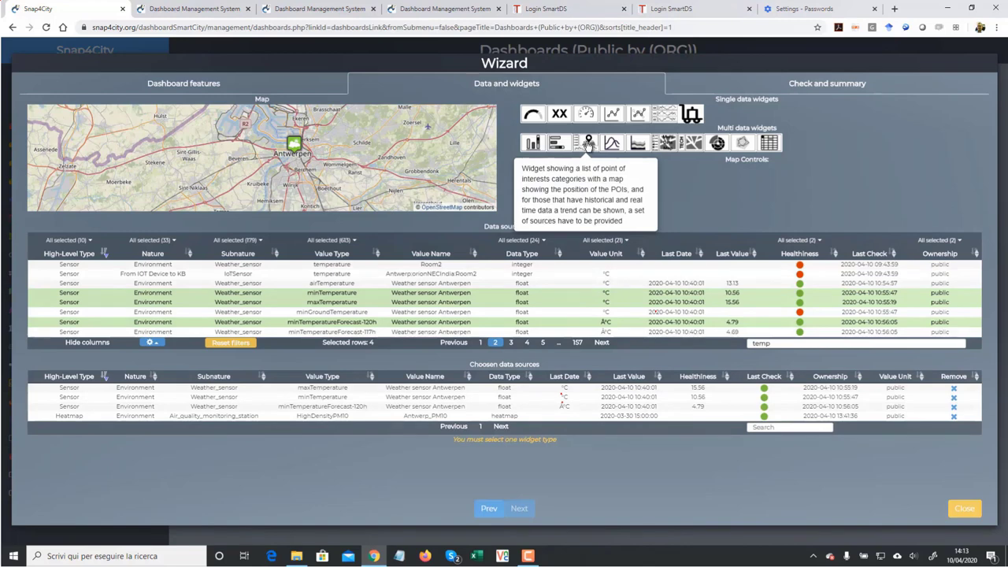
Try the POI map, a single-data widget and the Multi-Data Map on the chosen sources, and clear the widget choice.
{"action": "left_click", "coordinate": [588, 144]}
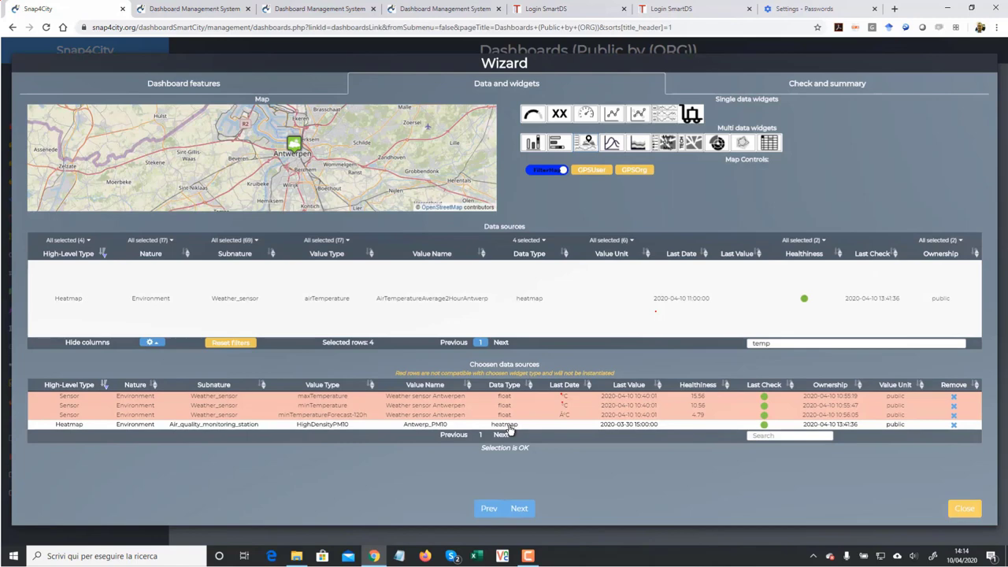
{"action": "left_click", "coordinate": [589, 145]}
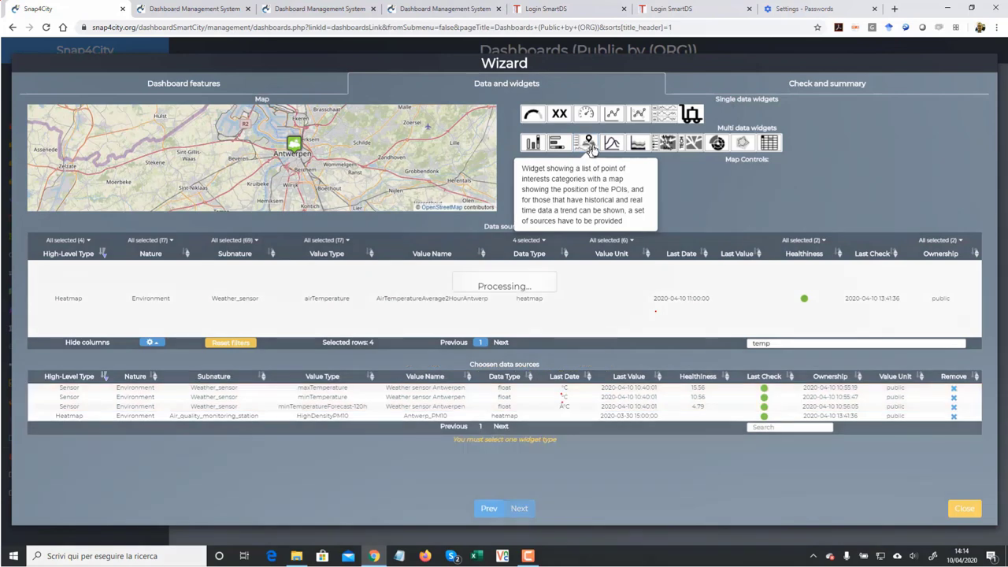
{"action": "left_click", "coordinate": [666, 116]}
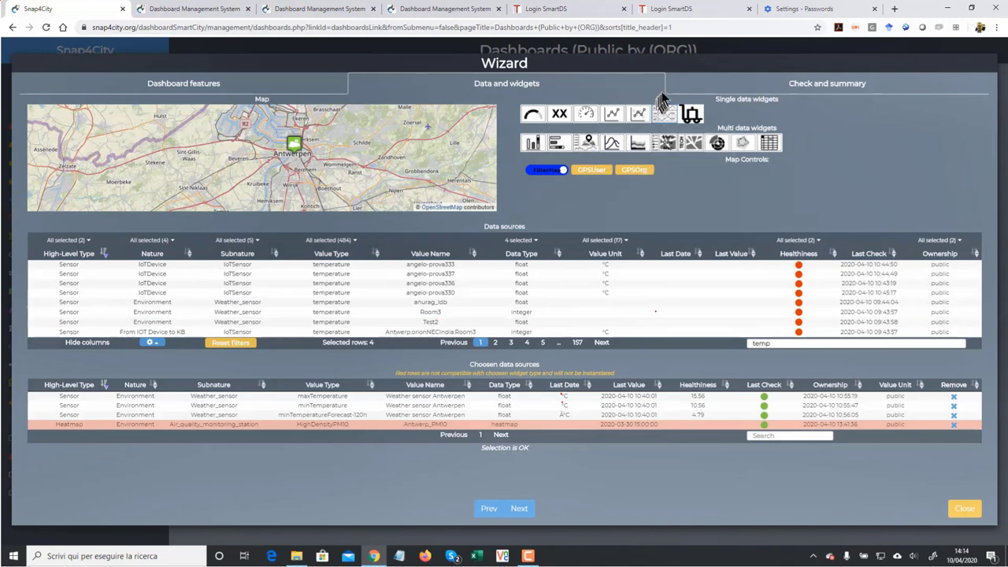
{"action": "left_click", "coordinate": [667, 148]}
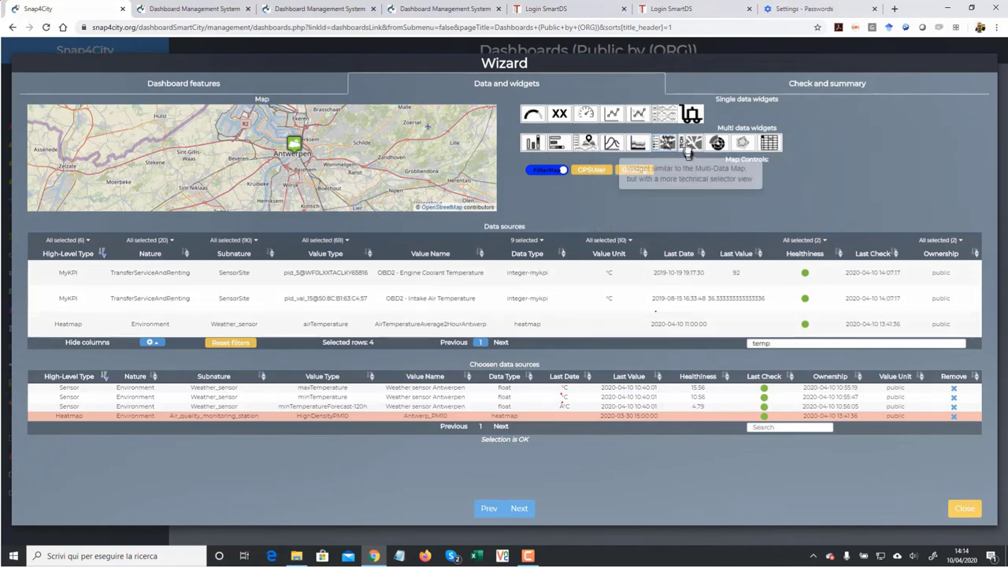
{"action": "left_click", "coordinate": [670, 142]}
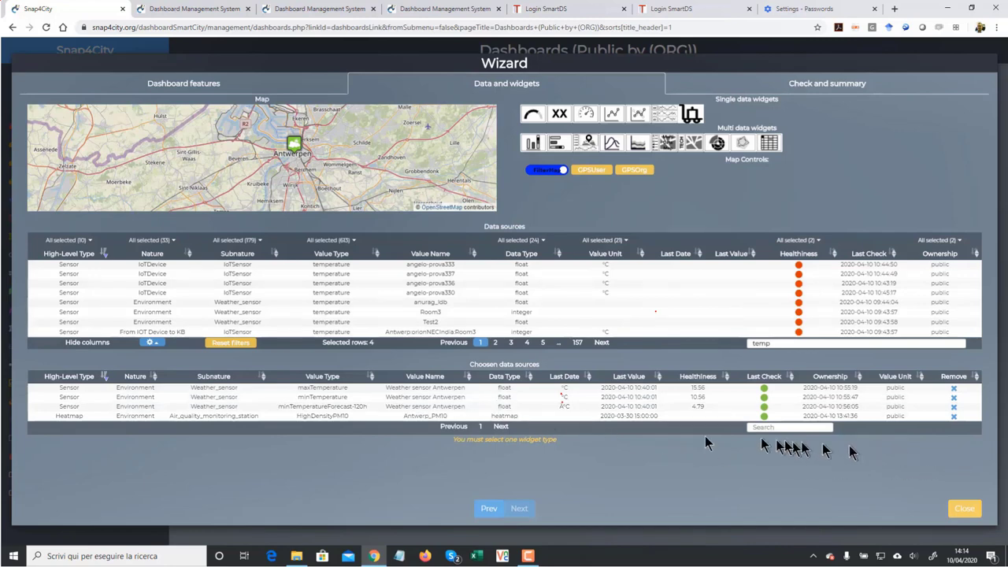
Search the data sources in turn for "pm10", "poll" and "aqi" to examine the available air-quality entries.
{"action": "double_click", "coordinate": [784, 348]}
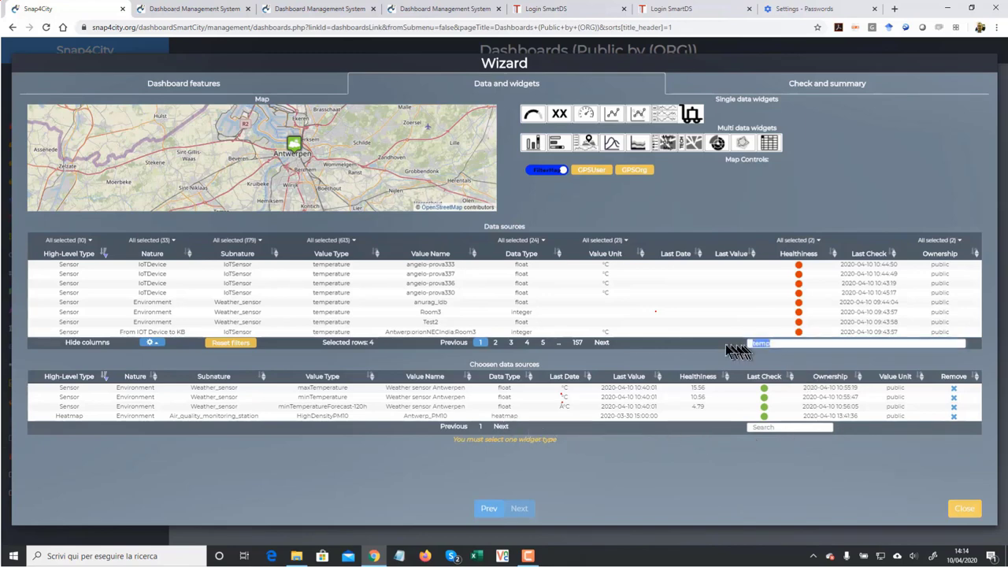
{"action": "type", "text": "pm10"}
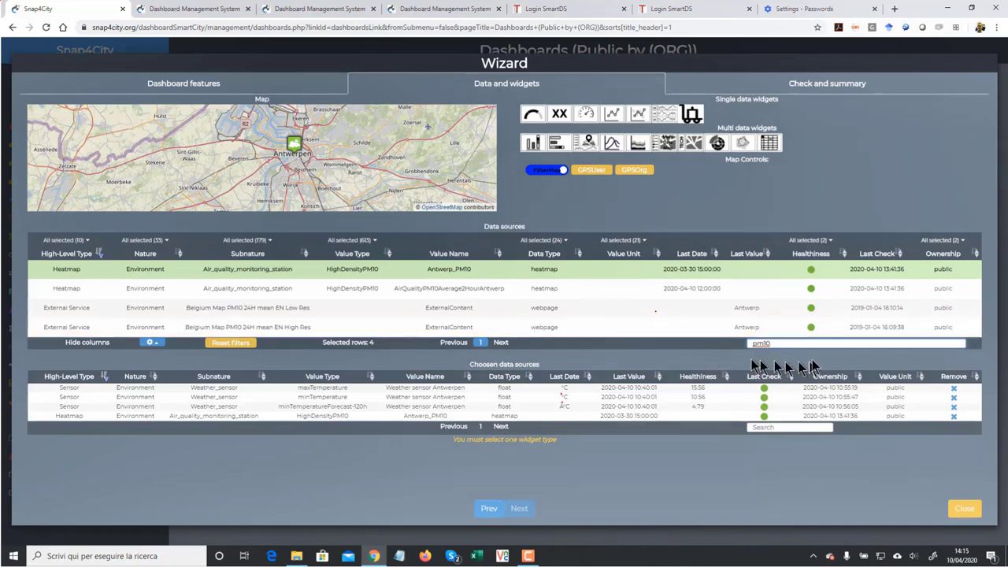
{"action": "left_click_drag", "start_coordinate": [790, 344], "coordinate": [733, 347]}
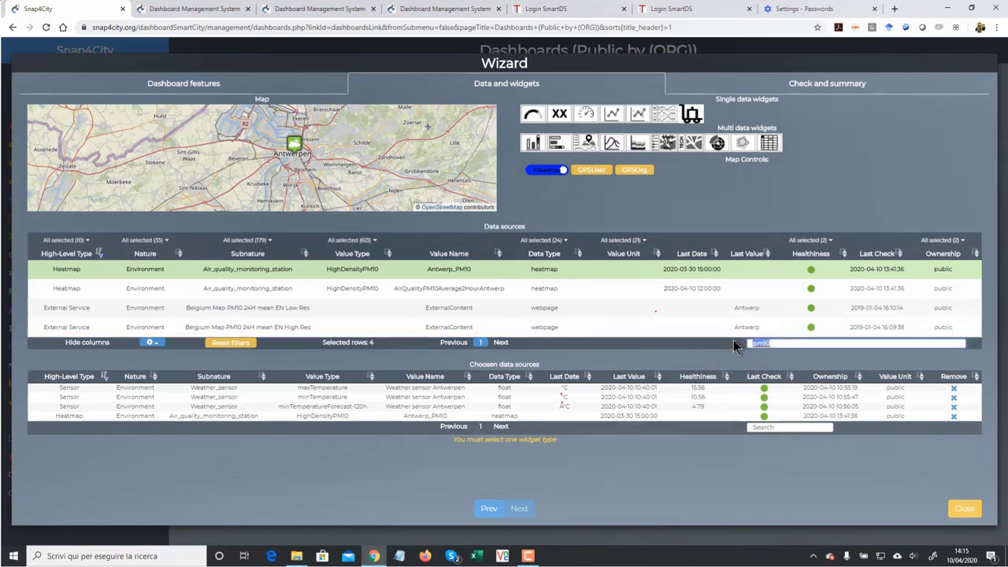
{"action": "type", "text": "poll"}
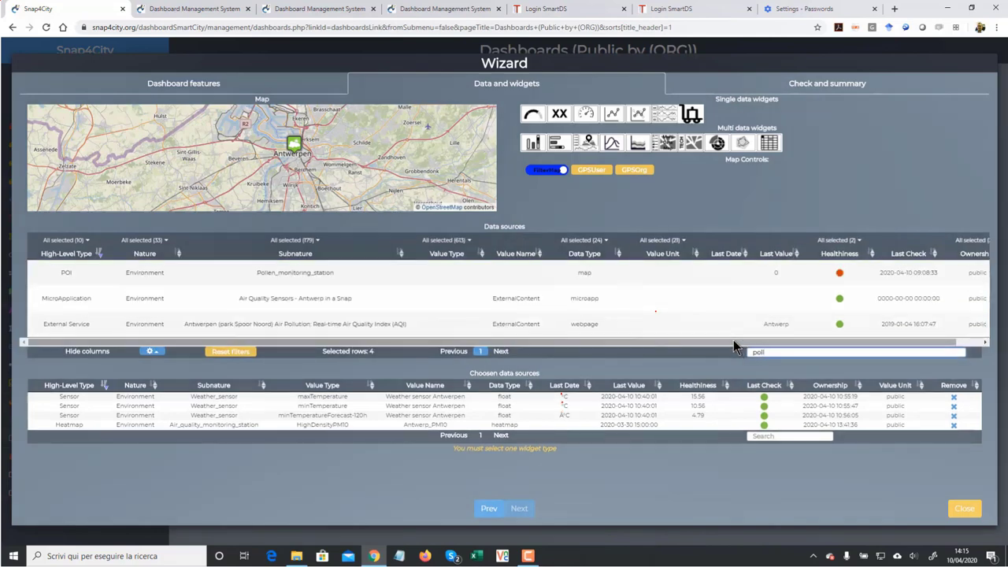
{"action": "left_click_drag", "start_coordinate": [768, 352], "coordinate": [728, 356]}
{"action": "type", "text": "a"}
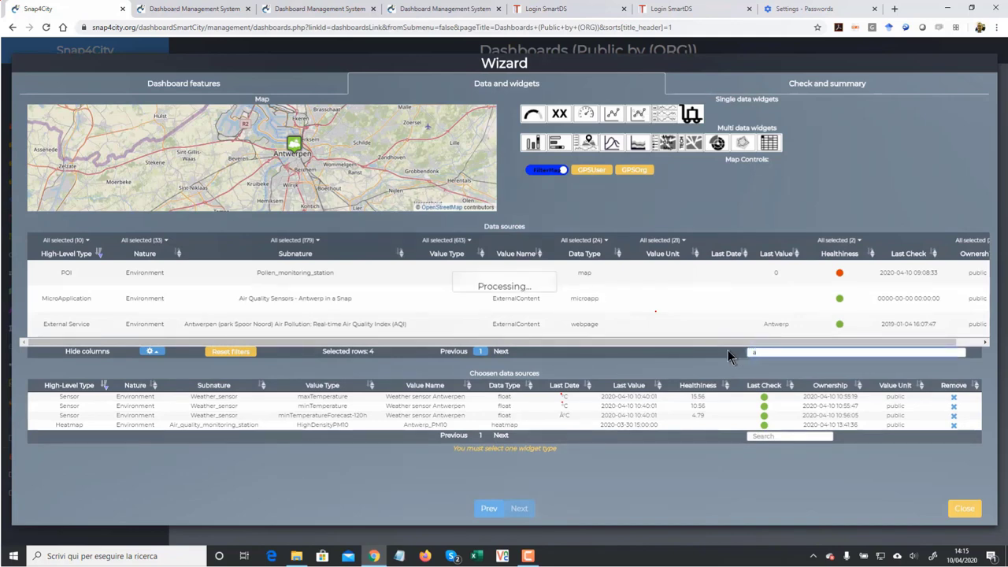
{"action": "type", "text": "qi"}
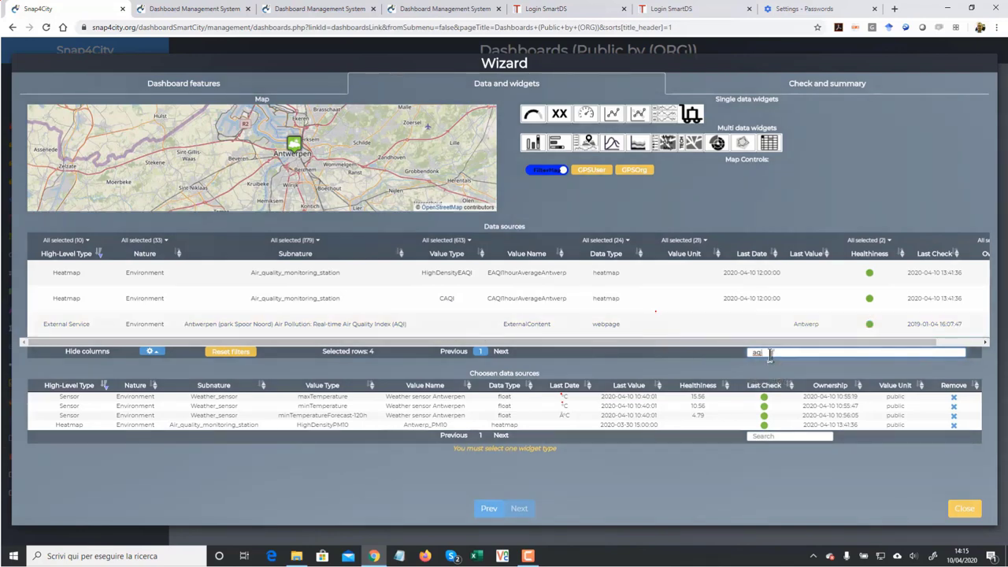
Search the data sources for "tunn" and "pax", and clear the search text to list all sources.
{"action": "left_click_drag", "start_coordinate": [770, 354], "coordinate": [724, 352]}
{"action": "type", "text": "tunn"}
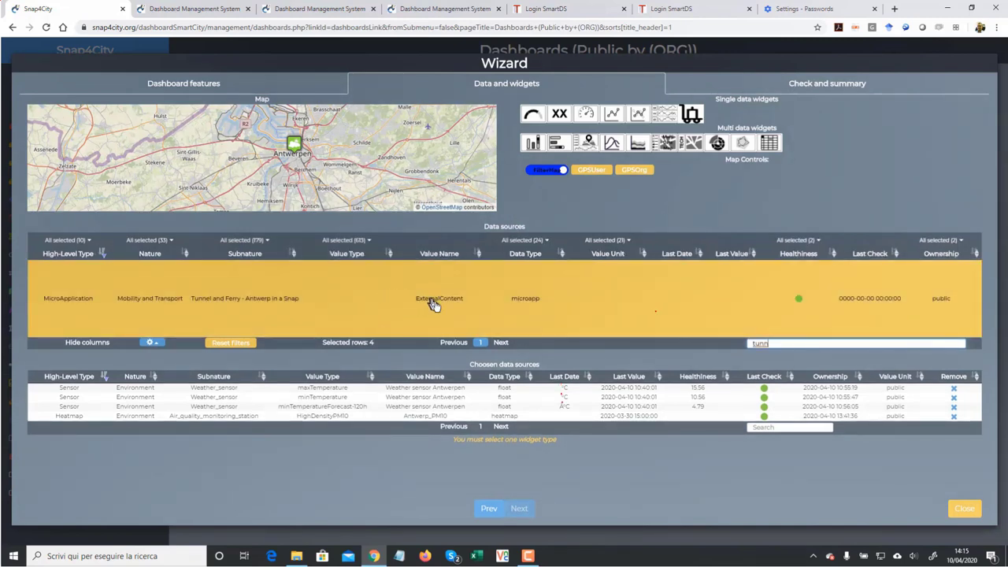
{"action": "left_click_drag", "start_coordinate": [771, 344], "coordinate": [725, 343]}
{"action": "key", "text": "BackSpace"}
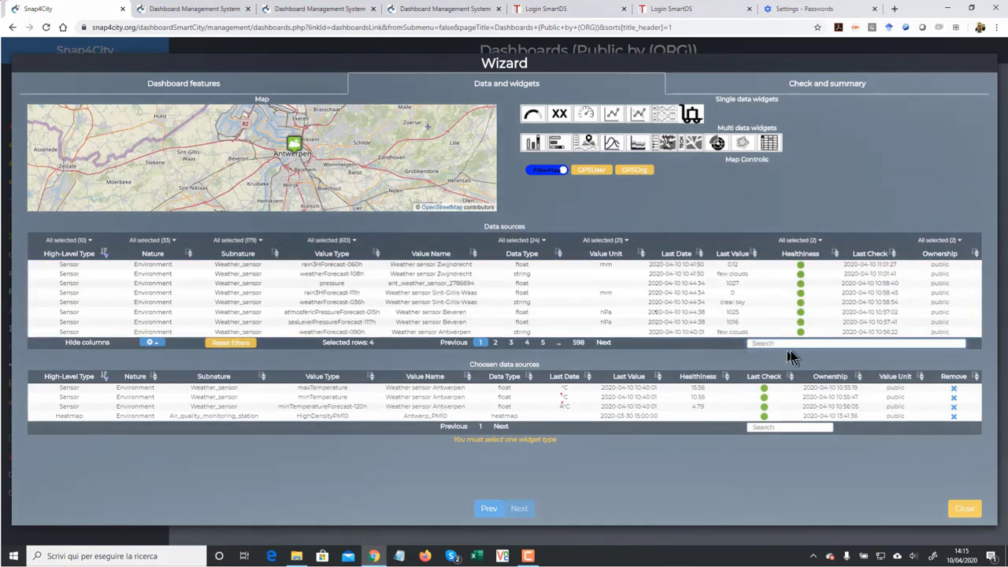
{"action": "type", "text": "pax"}
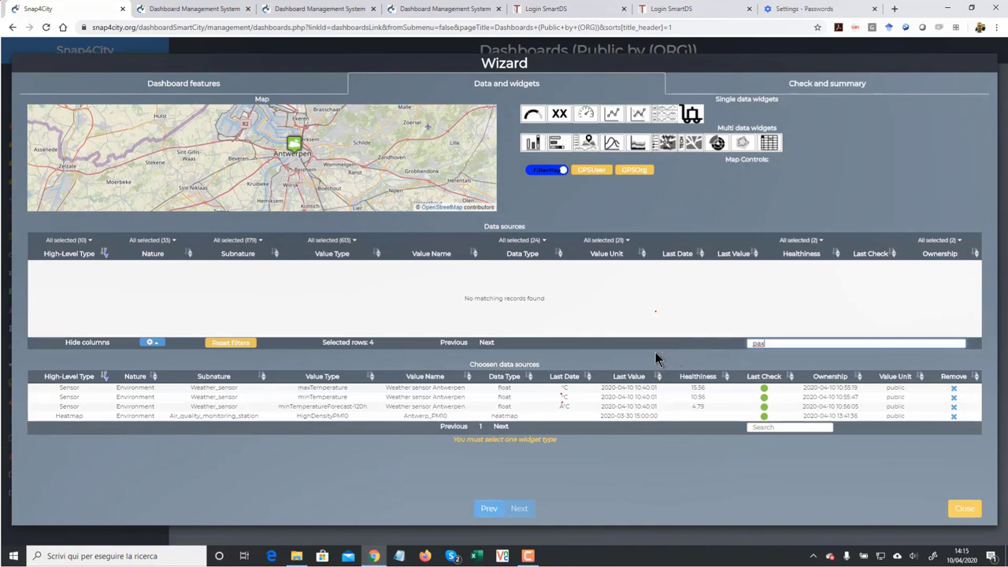
{"action": "key", "text": "BackSpace"}
{"action": "key", "text": "BackSpace"}
{"action": "key", "text": "BackSpace"}
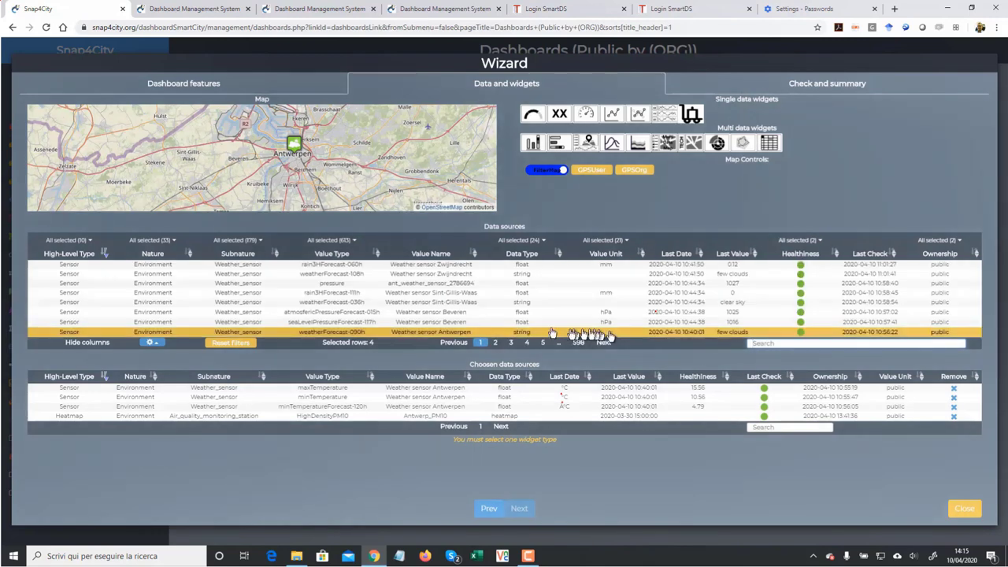
Add the rain3HForecast-111h value of Weather sensor Sint-Gillis-Waas and create the dashboard with the Multi-Data Map widget.
{"action": "left_click", "coordinate": [462, 296]}
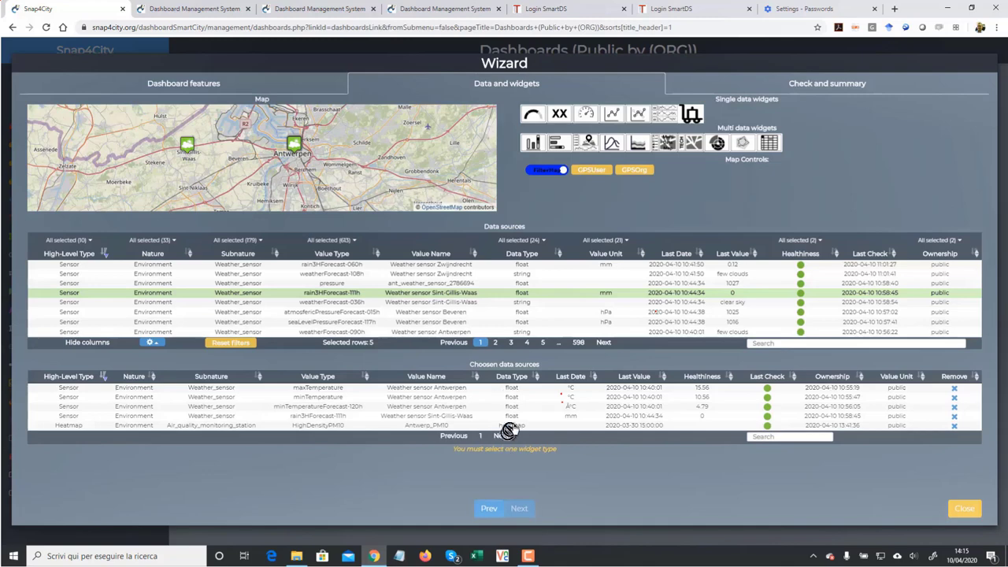
{"action": "left_click", "coordinate": [664, 144]}
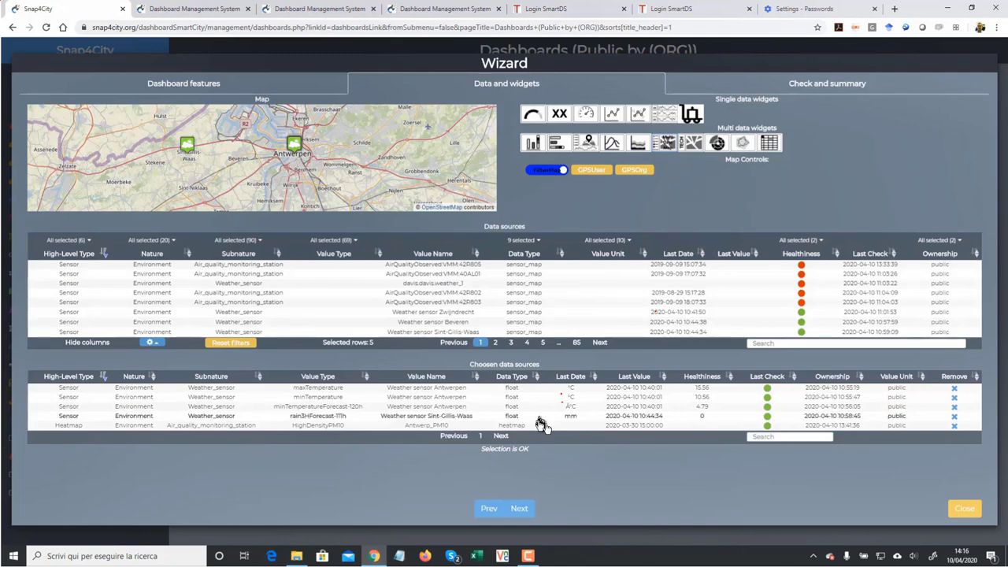
{"action": "left_click", "coordinate": [520, 508]}
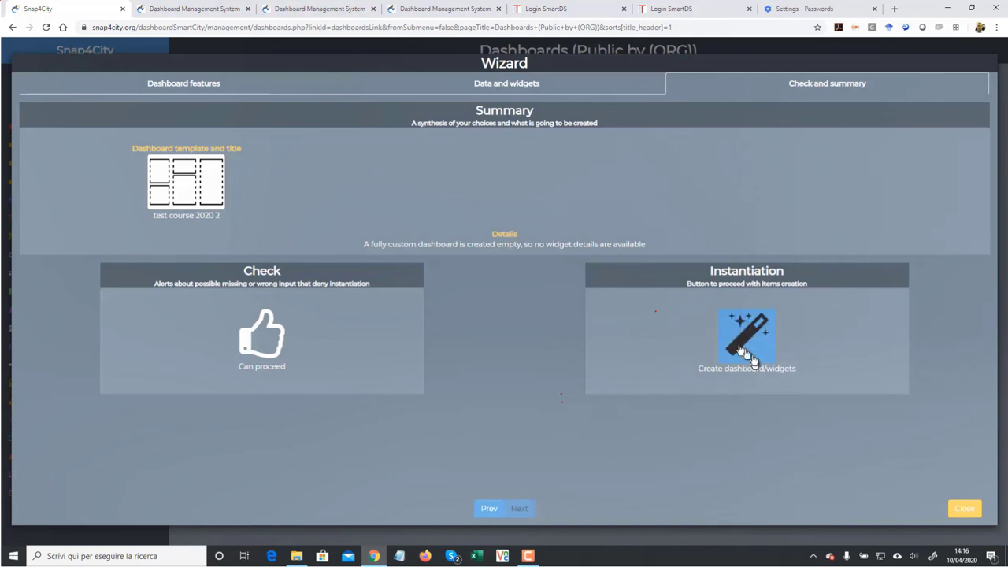
{"action": "left_click", "coordinate": [741, 349]}
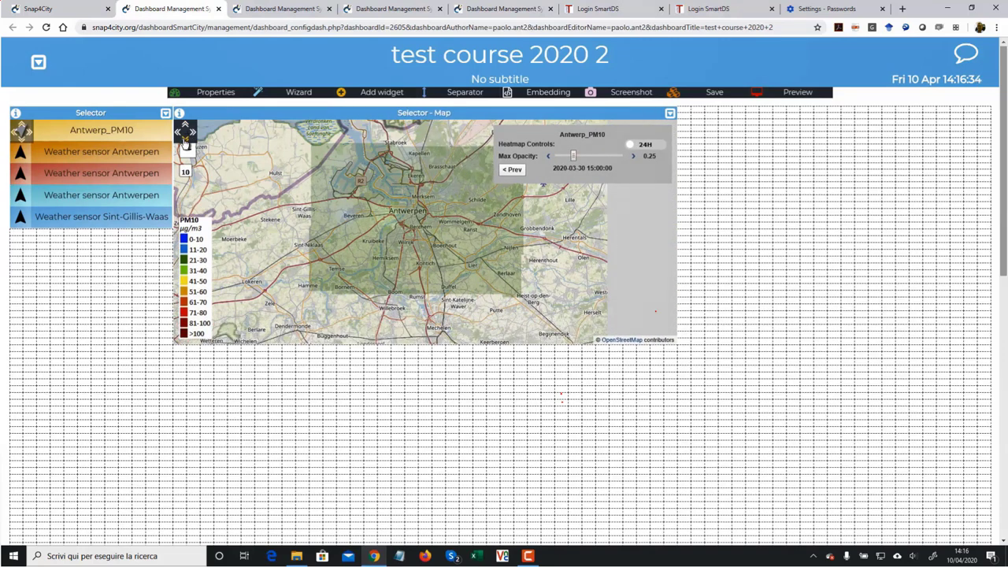
Place the enlarged map widget directly beside the selector and save the dashboard.
{"action": "scroll", "coordinate": [384, 246], "scroll_direction": "up", "scroll_amount": 1}
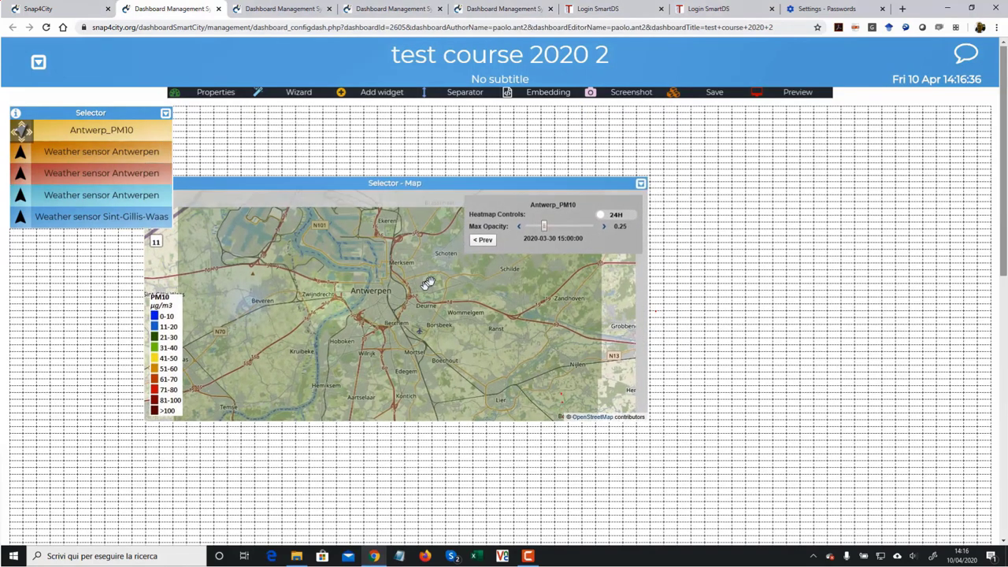
{"action": "left_click_drag", "start_coordinate": [467, 237], "coordinate": [497, 115]}
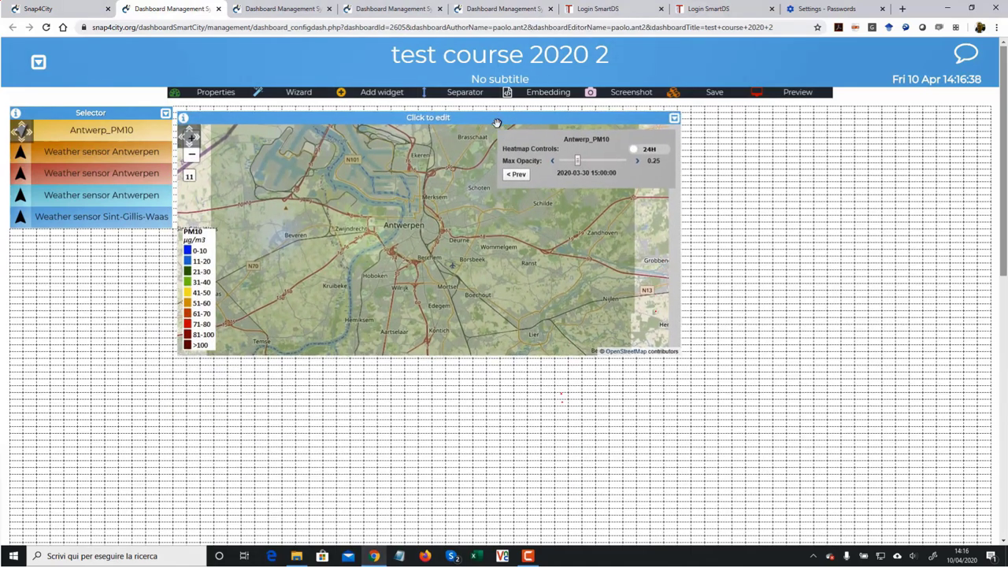
{"action": "left_click", "coordinate": [715, 93]}
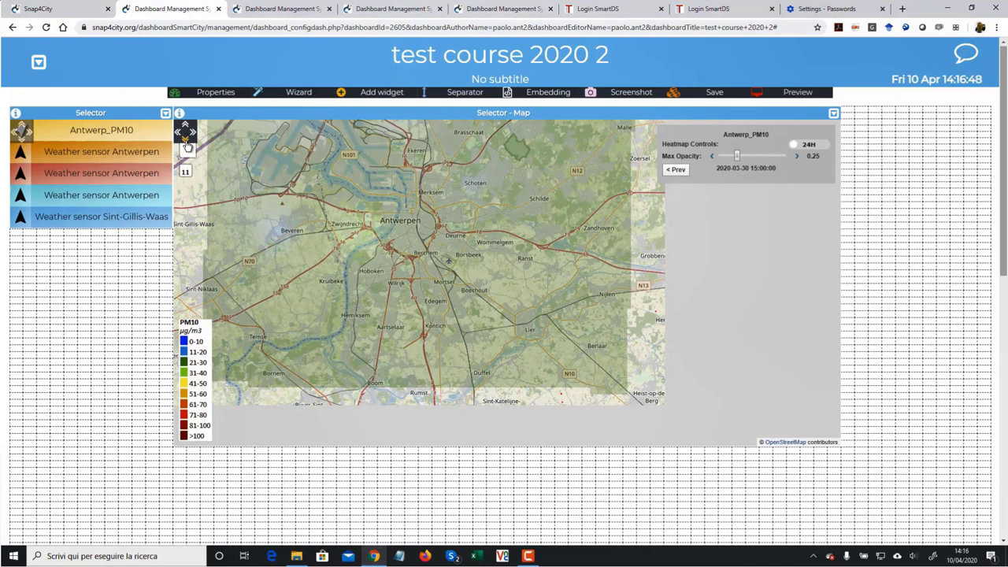
Save the dashboard with the taller selector and map widgets, and open its preview.
{"action": "left_click", "coordinate": [715, 95]}
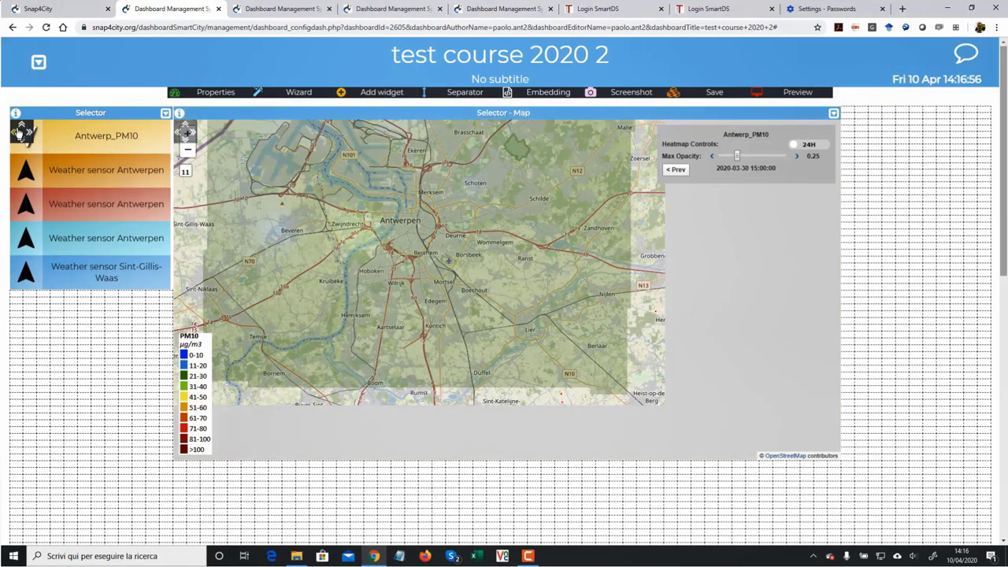
{"action": "left_click", "coordinate": [718, 95]}
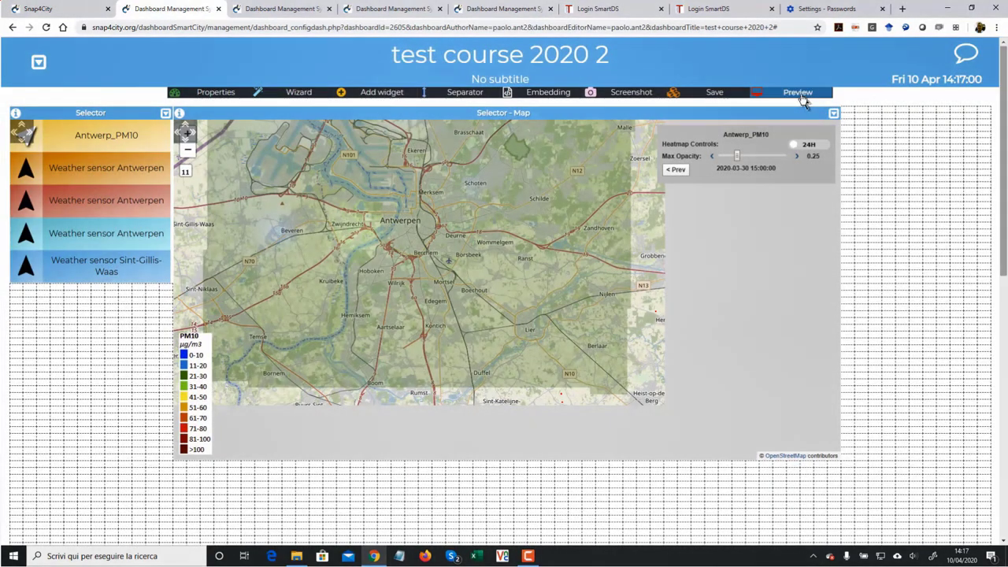
{"action": "left_click", "coordinate": [798, 96]}
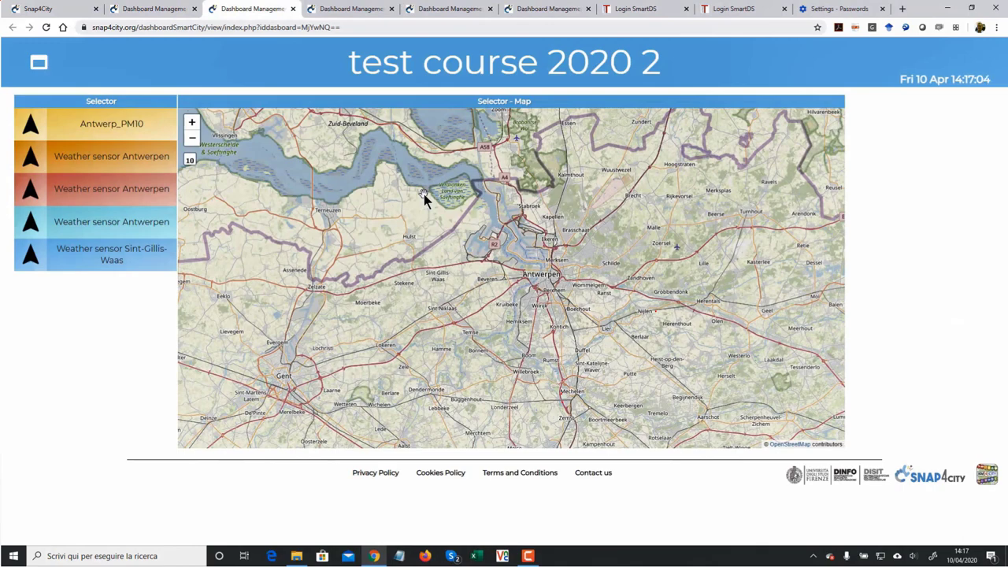
Show the Antwerp_PM10 heatmap on the preview map around Antwerpen and set its maximum opacity to 0.32.
{"action": "mouse_move", "coordinate": [29, 171]}
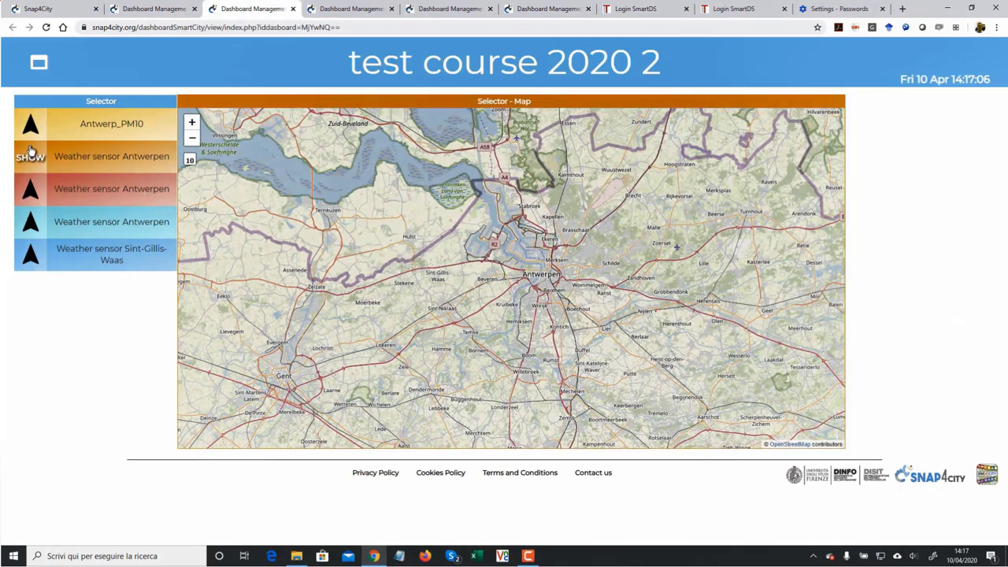
{"action": "left_click", "coordinate": [35, 130]}
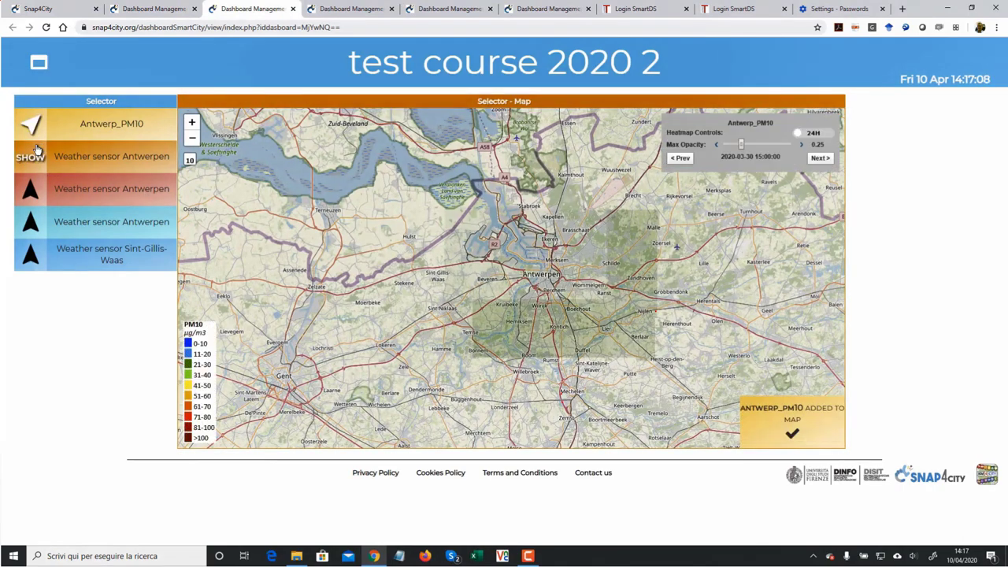
{"action": "scroll", "coordinate": [579, 280], "scroll_direction": "up", "scroll_amount": 2}
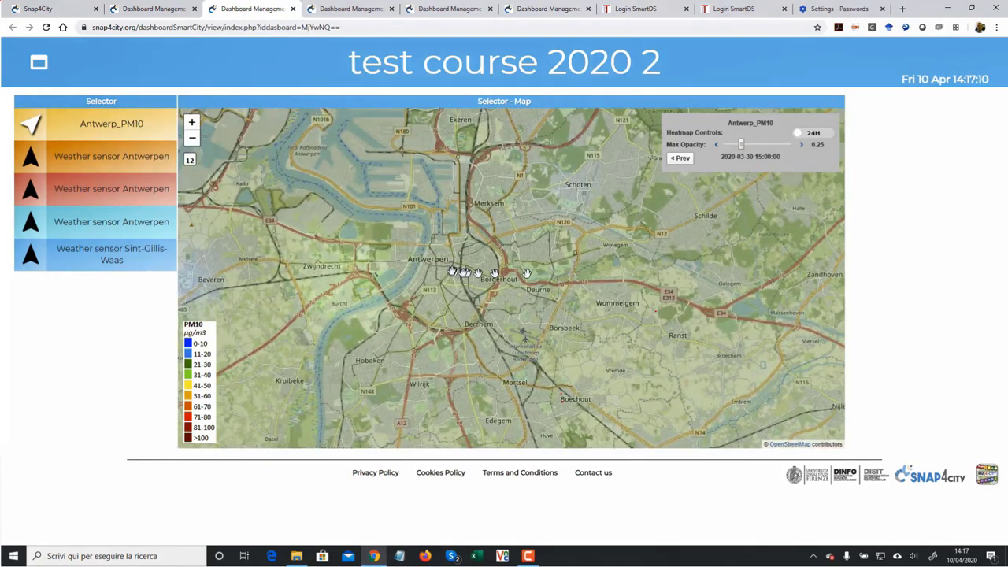
{"action": "scroll", "coordinate": [449, 272], "scroll_direction": "up", "scroll_amount": 1}
{"action": "left_click_drag", "start_coordinate": [447, 274], "coordinate": [567, 280]}
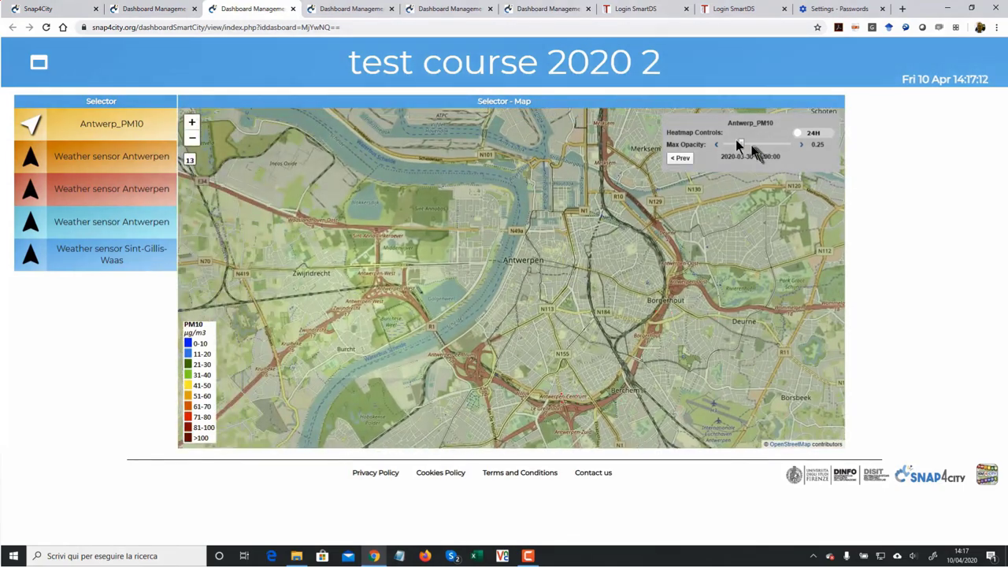
{"action": "left_click_drag", "start_coordinate": [741, 147], "coordinate": [750, 147]}
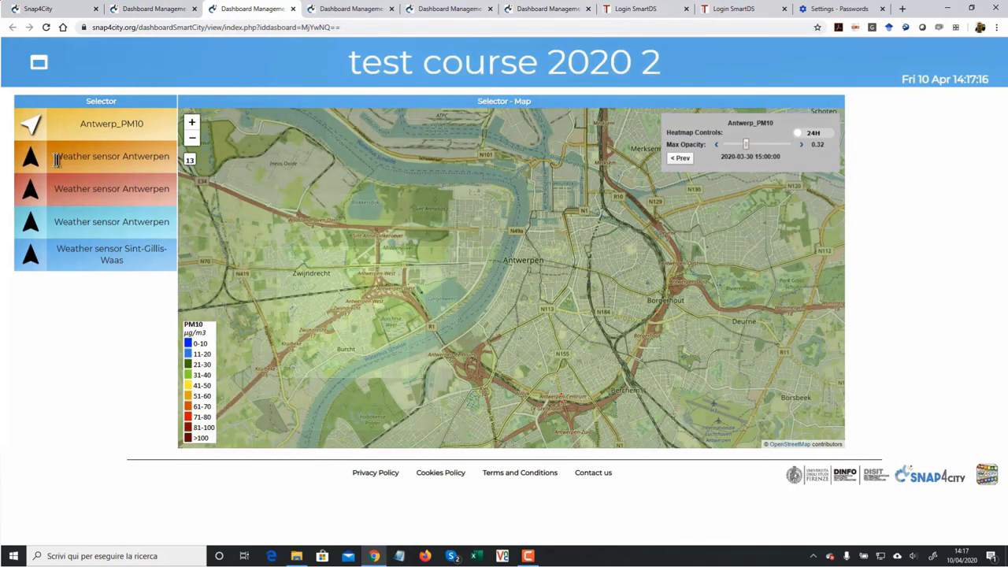
Show the three Weather sensor Antwerpen entries on the map and examine the sensor's real-time data and time-range options.
{"action": "left_click", "coordinate": [29, 160]}
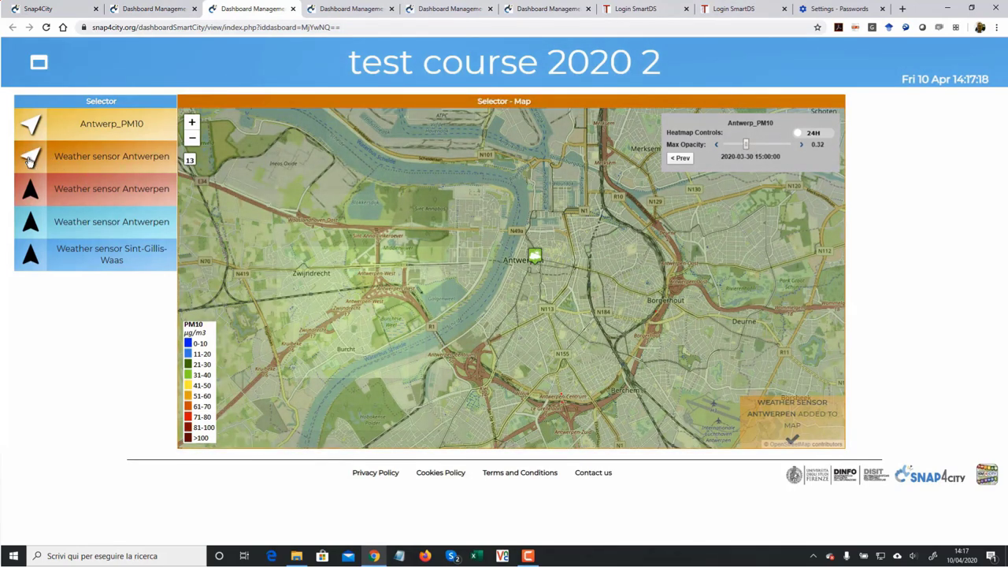
{"action": "left_click", "coordinate": [31, 191]}
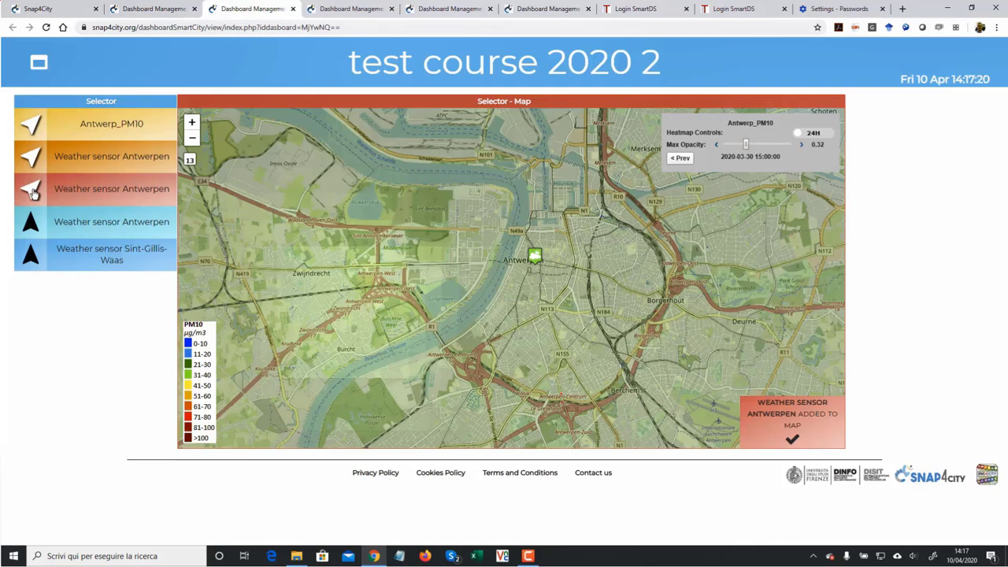
{"action": "left_click", "coordinate": [32, 223]}
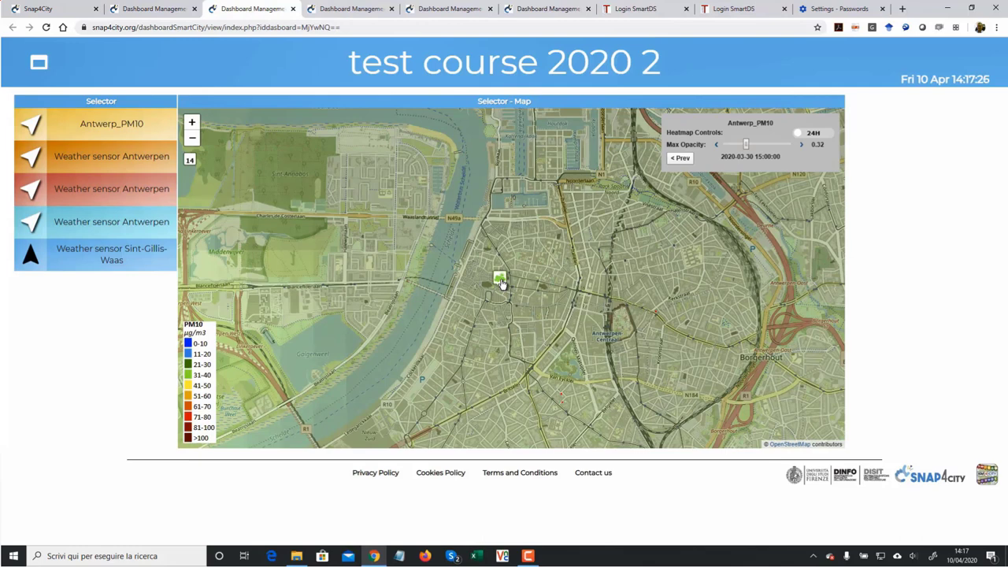
{"action": "left_click", "coordinate": [500, 281]}
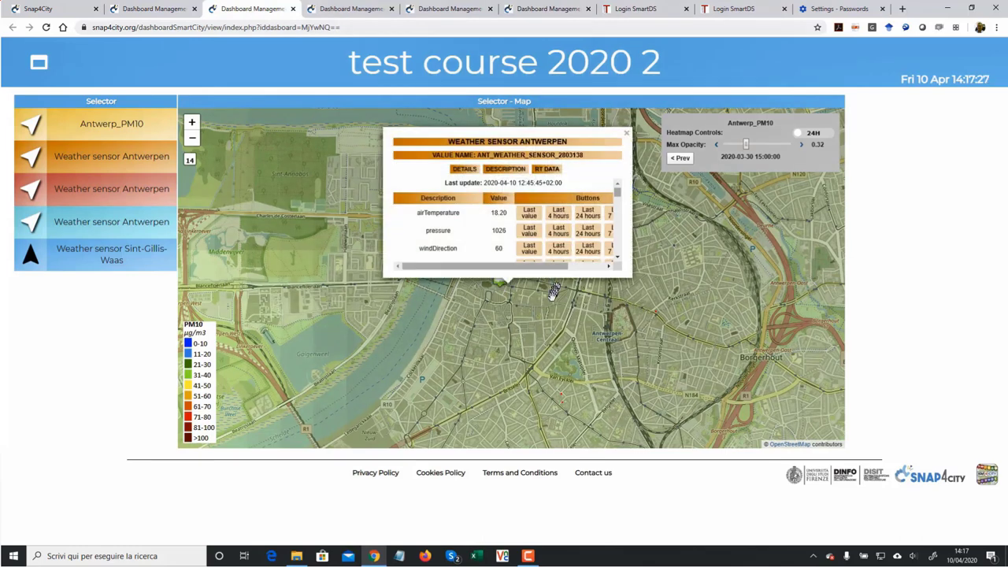
{"action": "left_click_drag", "start_coordinate": [523, 266], "coordinate": [574, 252]}
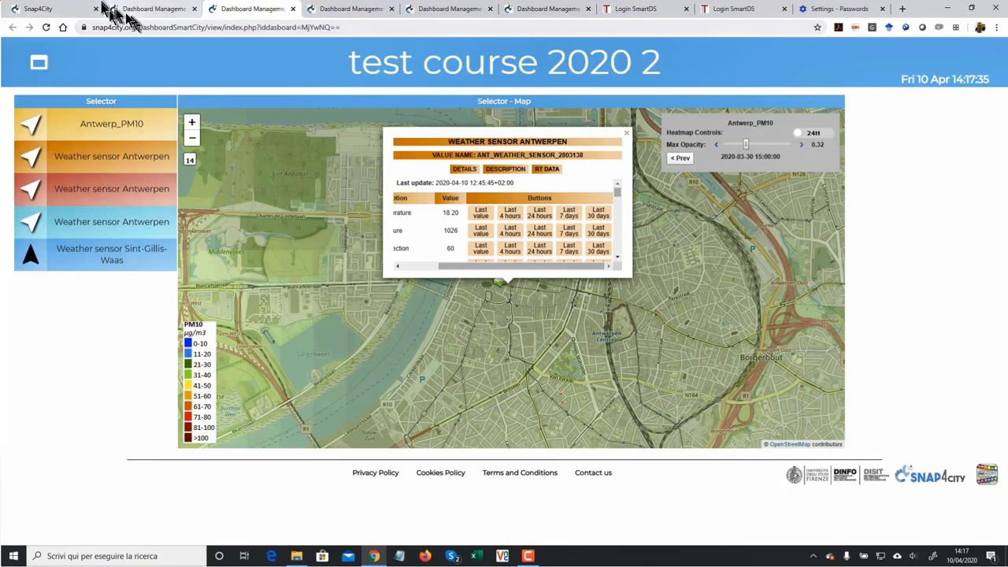
Return to the dashboard editor, search the Wizard's data sources for "weather" and check the ownership filter options.
{"action": "left_click", "coordinate": [155, 9]}
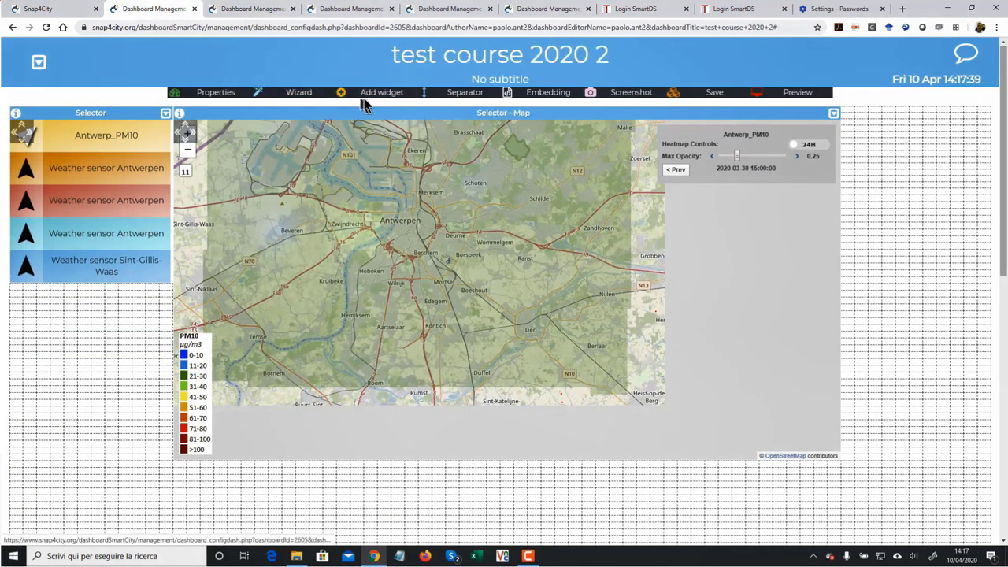
{"action": "left_click", "coordinate": [305, 95]}
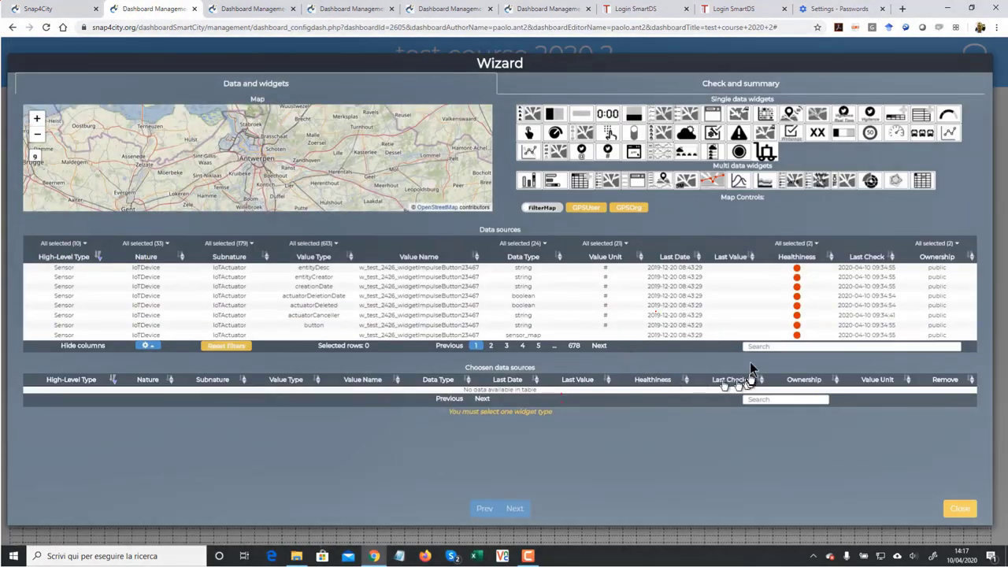
{"action": "left_click", "coordinate": [761, 347]}
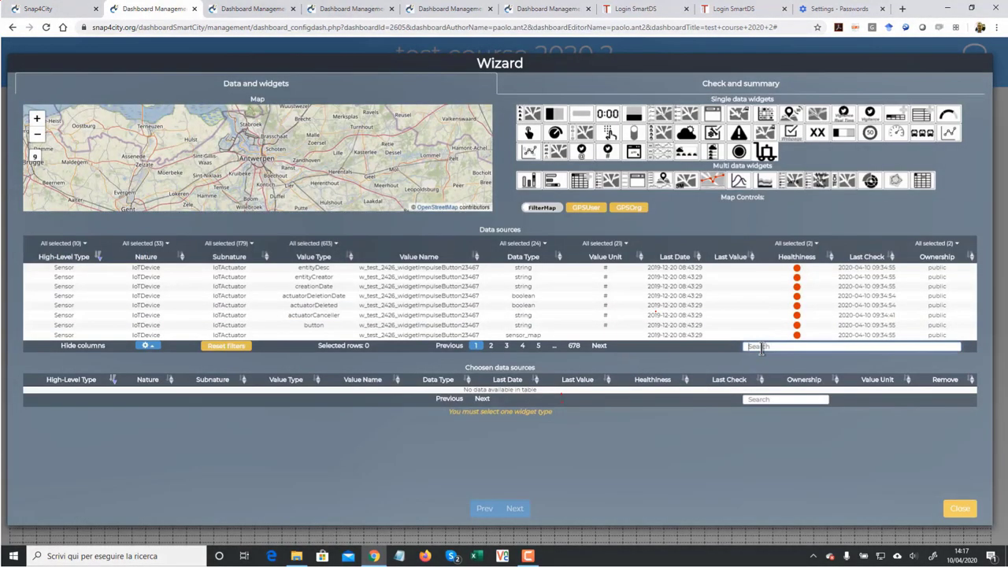
{"action": "type", "text": "weather"}
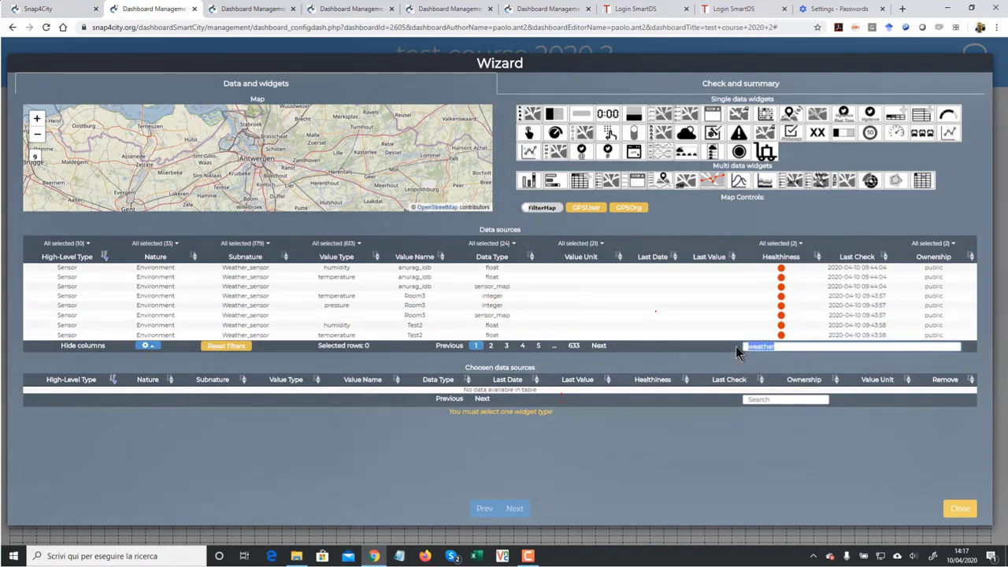
{"action": "type", "text": "weather"}
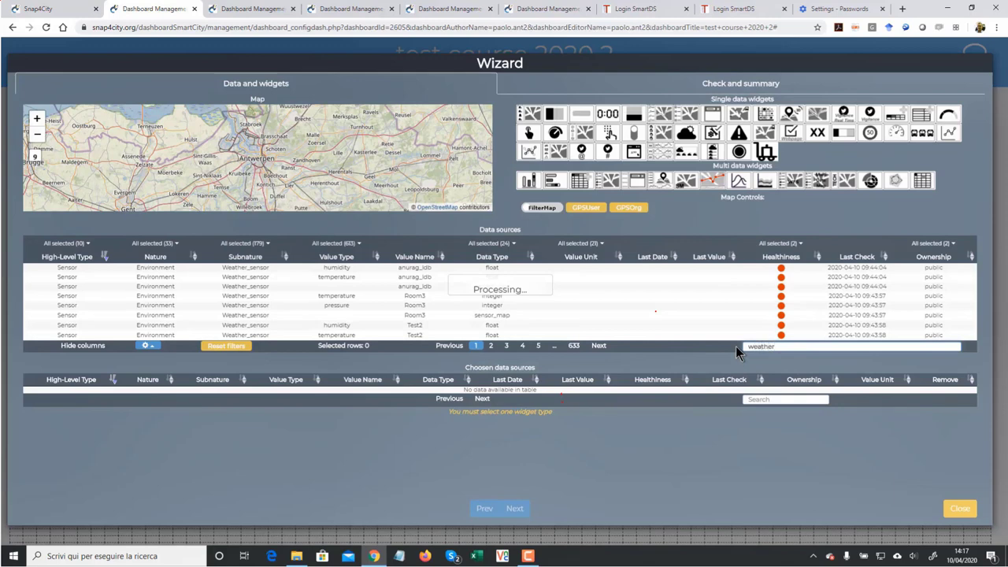
{"action": "left_click", "coordinate": [934, 243]}
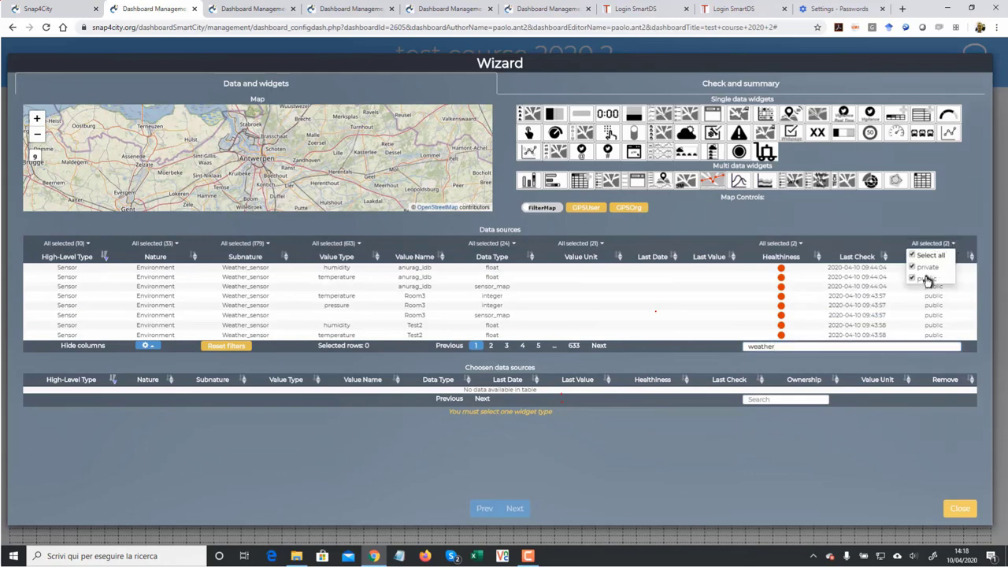
{"action": "left_click", "coordinate": [936, 237]}
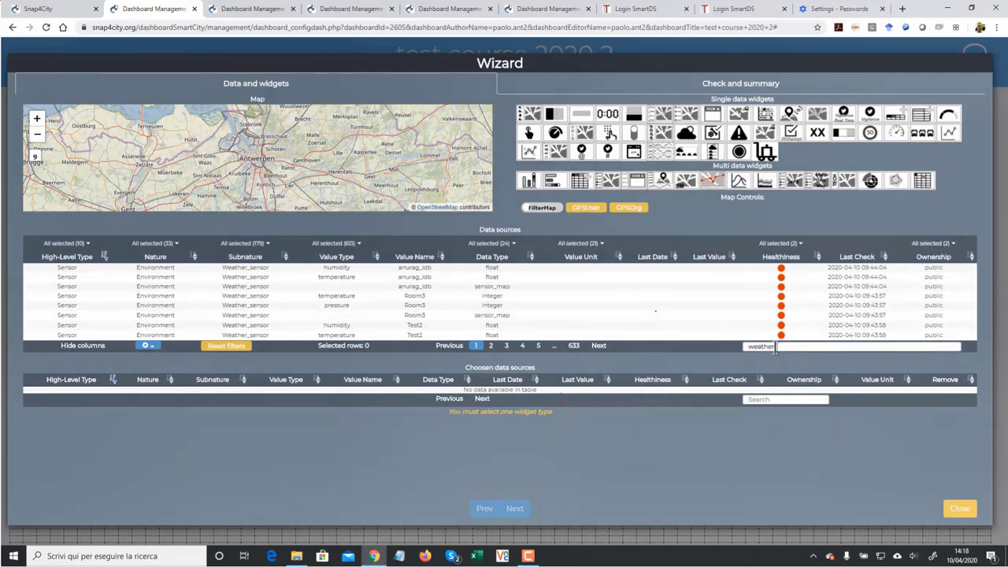
Search the data sources for "temperature" and choose minTemperatureForecast-081h of Weather sensor Antwerpen from the fourth page of results.
{"action": "left_click_drag", "start_coordinate": [778, 347], "coordinate": [734, 350]}
{"action": "type", "text": "temperature"}
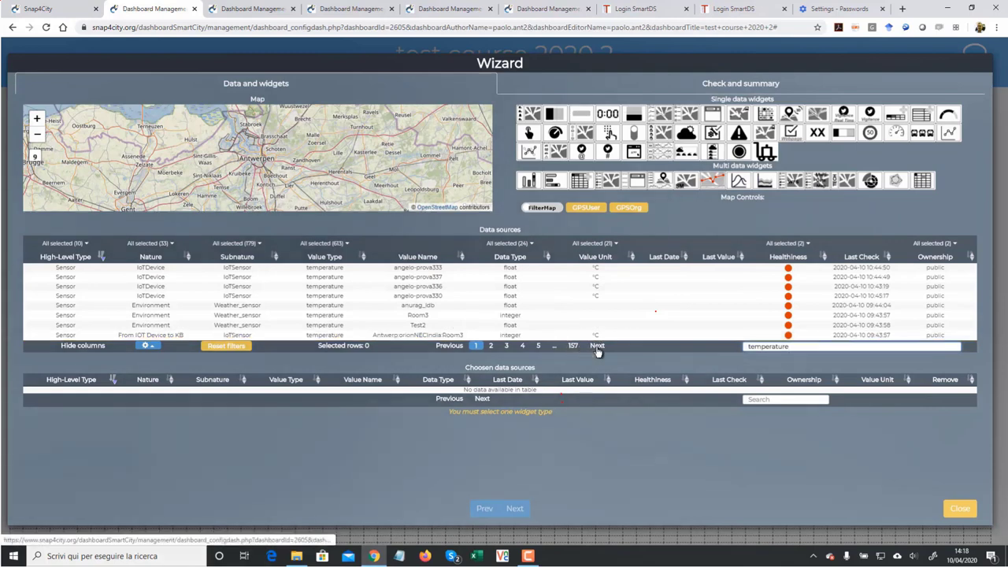
{"action": "left_click", "coordinate": [523, 347]}
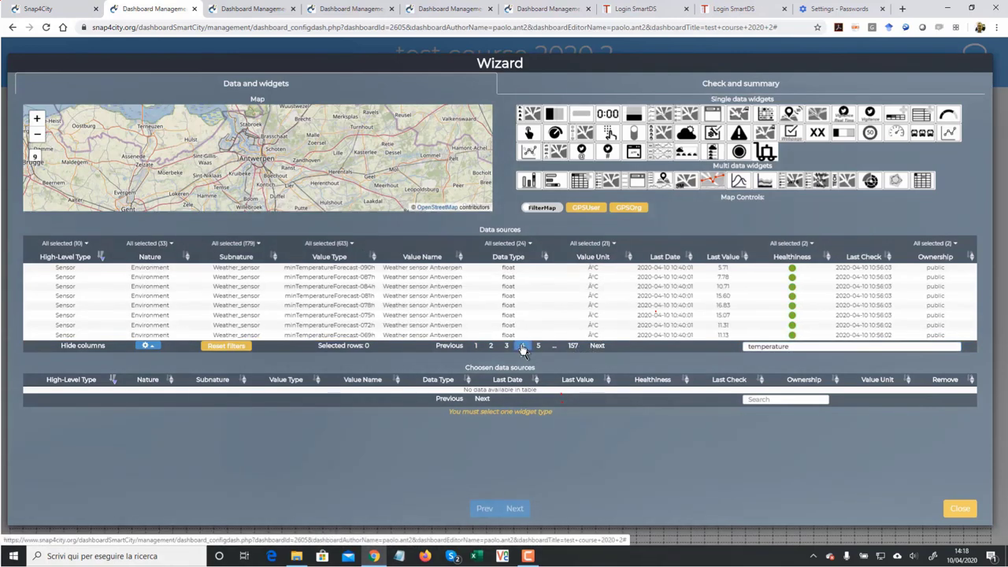
{"action": "left_click", "coordinate": [421, 299]}
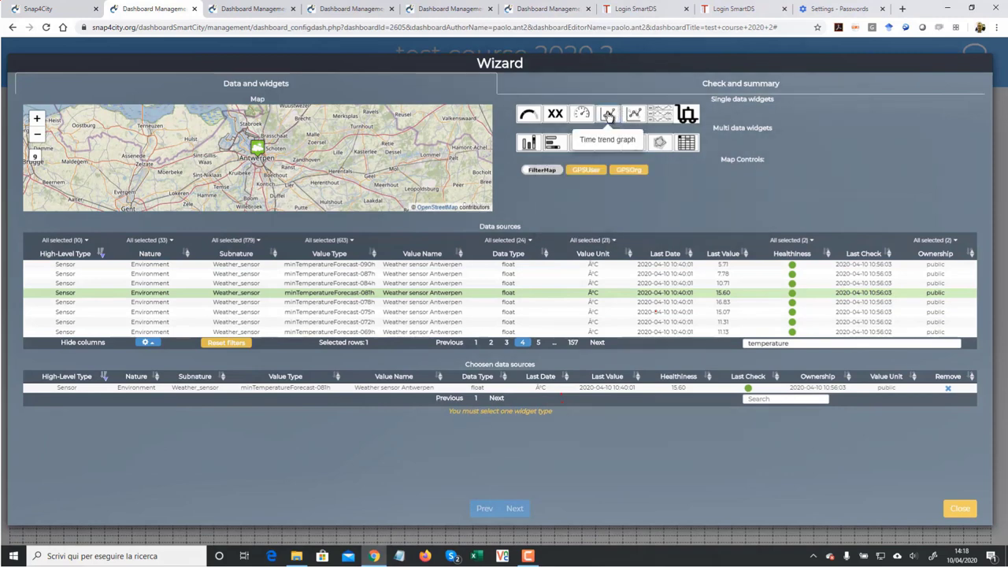
Create a Time trend graph widget for the chosen minTemperatureForecast-081h data source.
{"action": "left_click", "coordinate": [609, 116]}
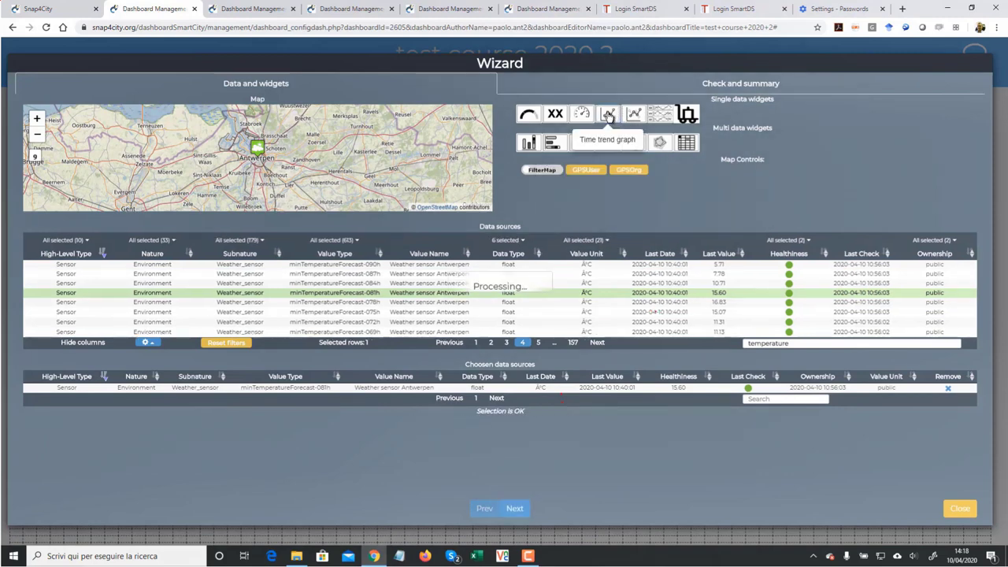
{"action": "left_click", "coordinate": [513, 509]}
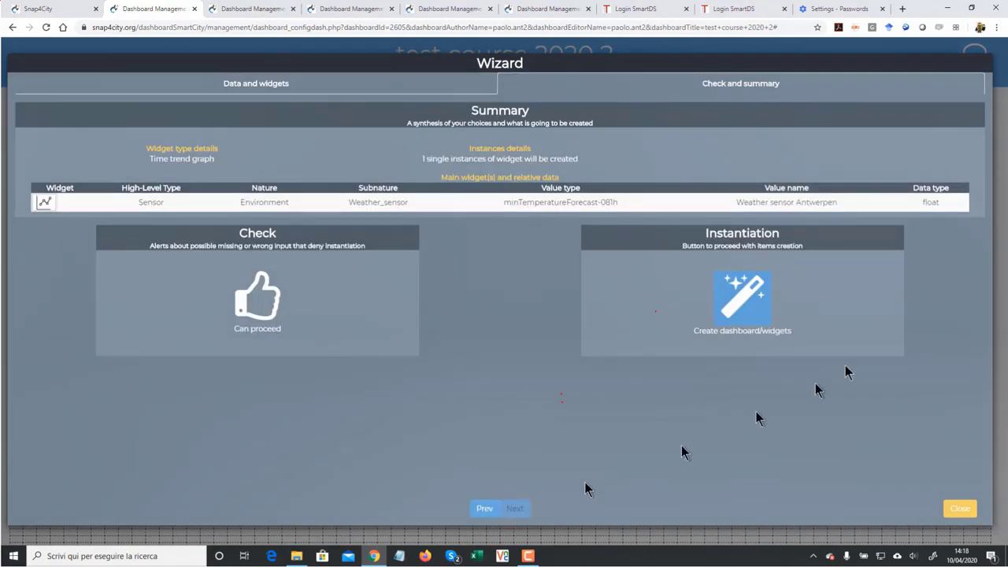
{"action": "left_click", "coordinate": [739, 312]}
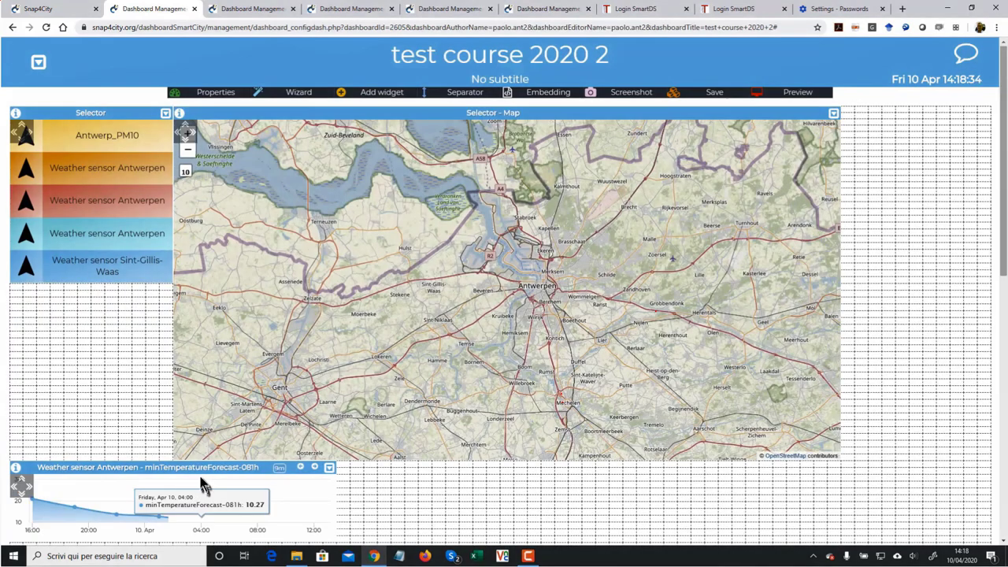
Place the temperature trend graph directly beneath a shortened map, widen it to the map's width and save the dashboard.
{"action": "left_click_drag", "start_coordinate": [207, 471], "coordinate": [374, 476]}
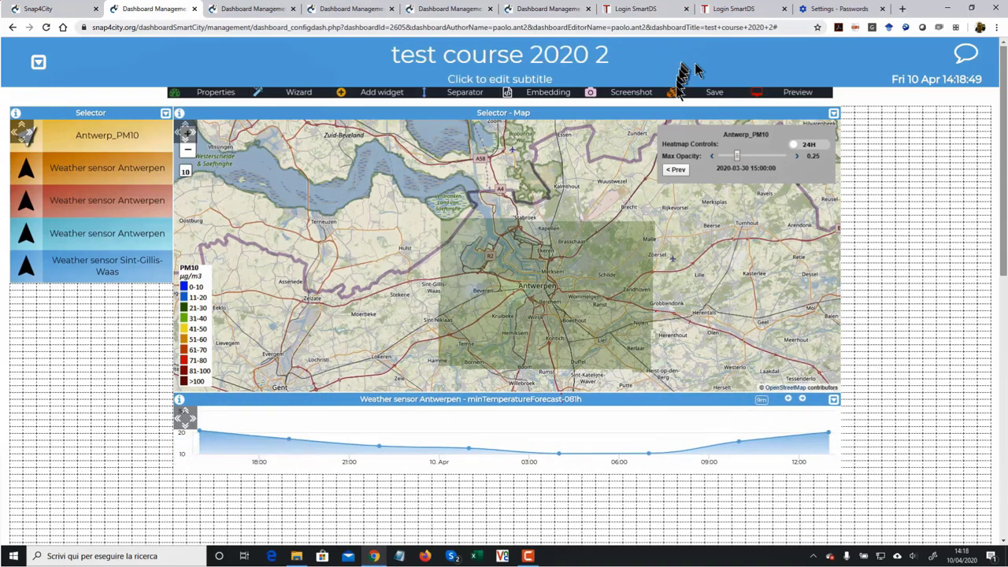
{"action": "left_click", "coordinate": [697, 96]}
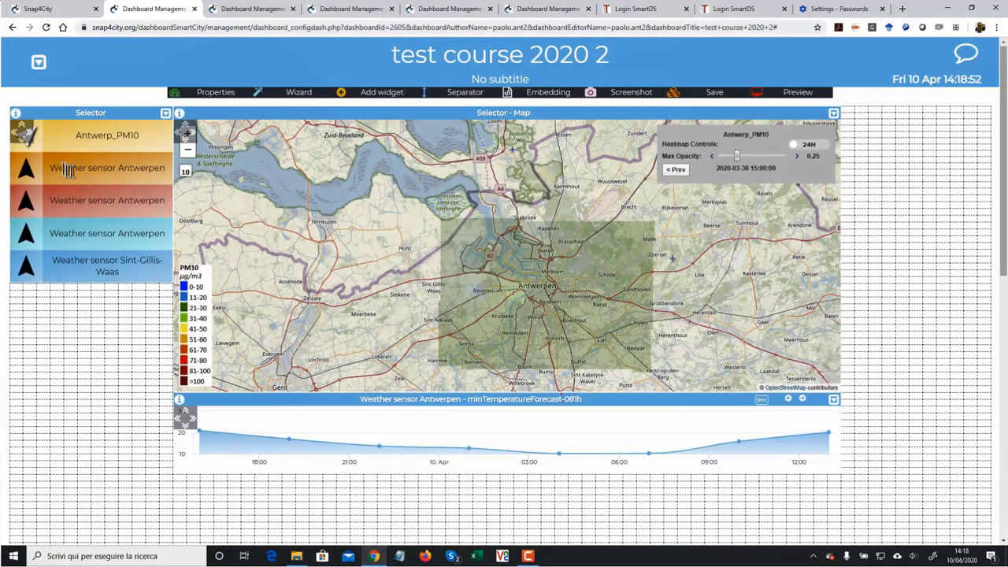
Show the red Weather sensor Antwerpen entry on the map, request its last 24 hours of airTemperature, and save the dashboard.
{"action": "mouse_move", "coordinate": [44, 174]}
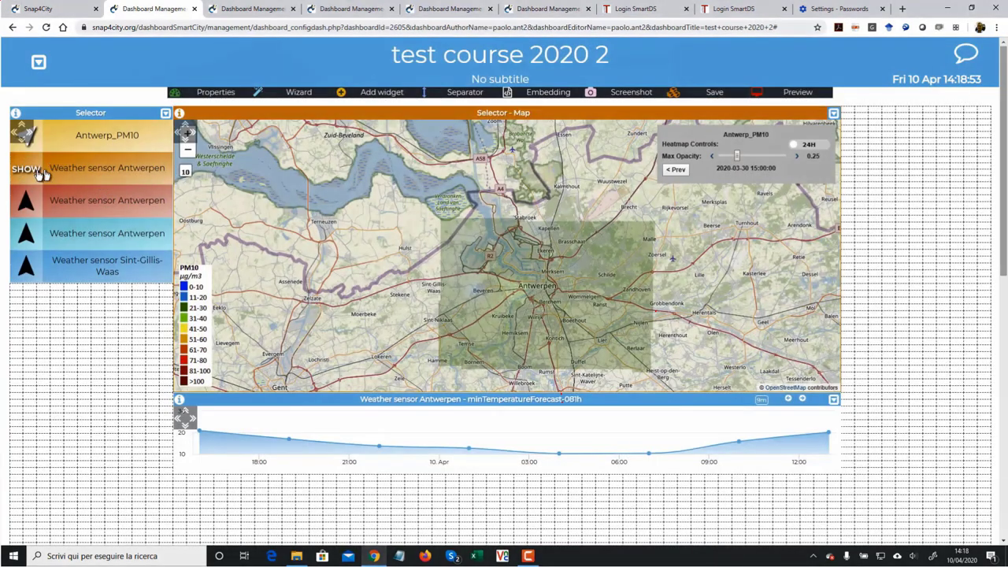
{"action": "left_click", "coordinate": [28, 202]}
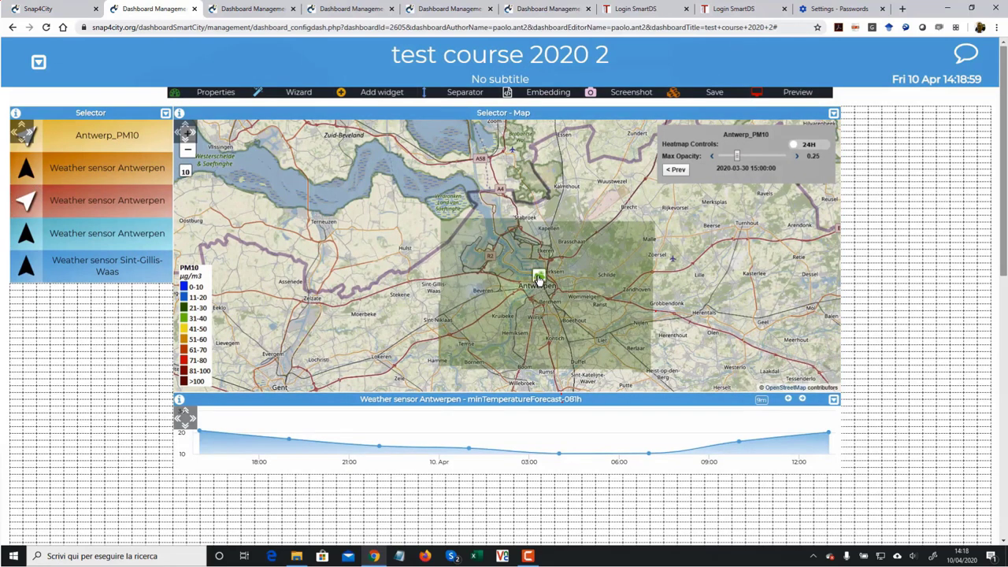
{"action": "left_click", "coordinate": [538, 278]}
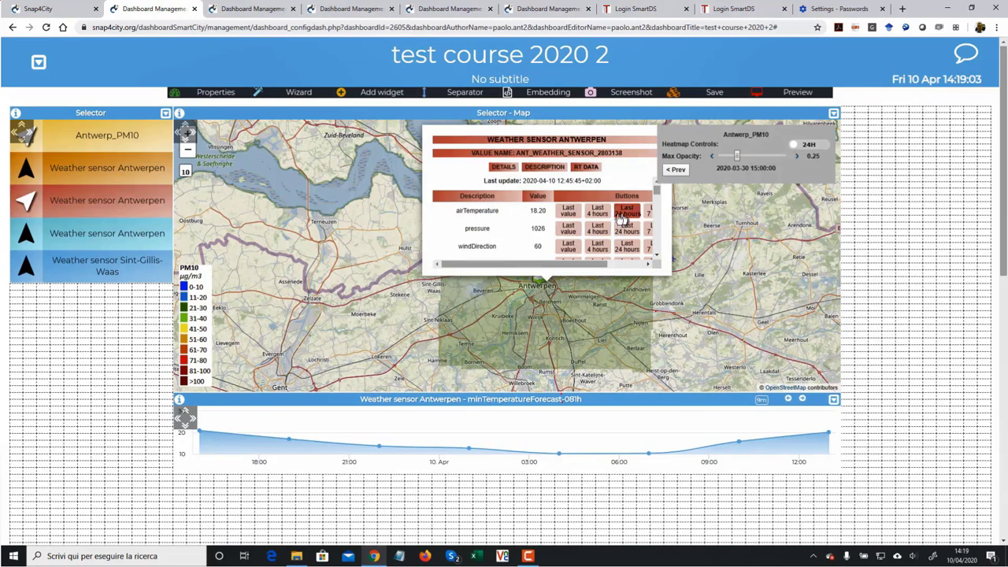
{"action": "left_click_drag", "start_coordinate": [586, 265], "coordinate": [620, 265]}
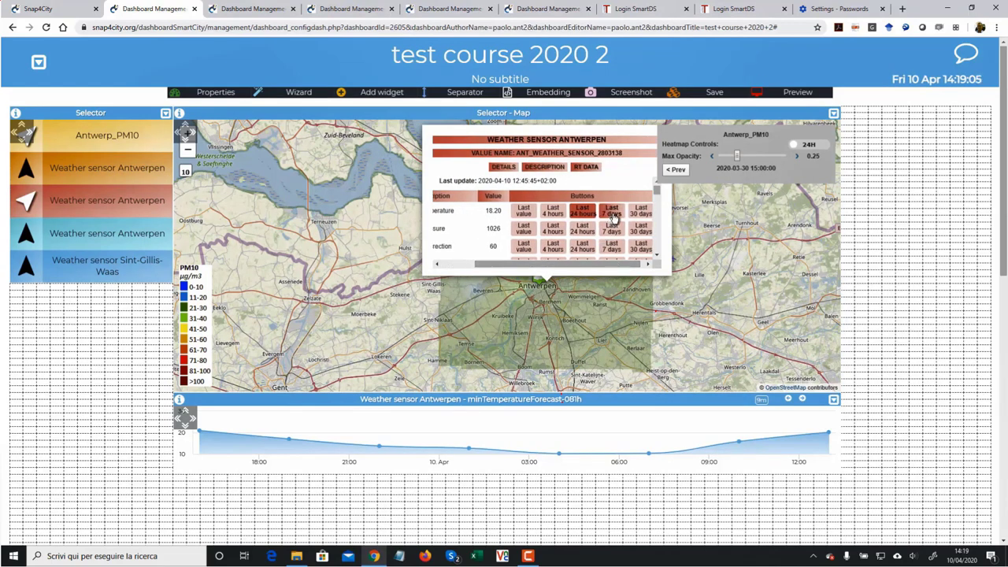
{"action": "left_click_drag", "start_coordinate": [479, 264], "coordinate": [462, 264]}
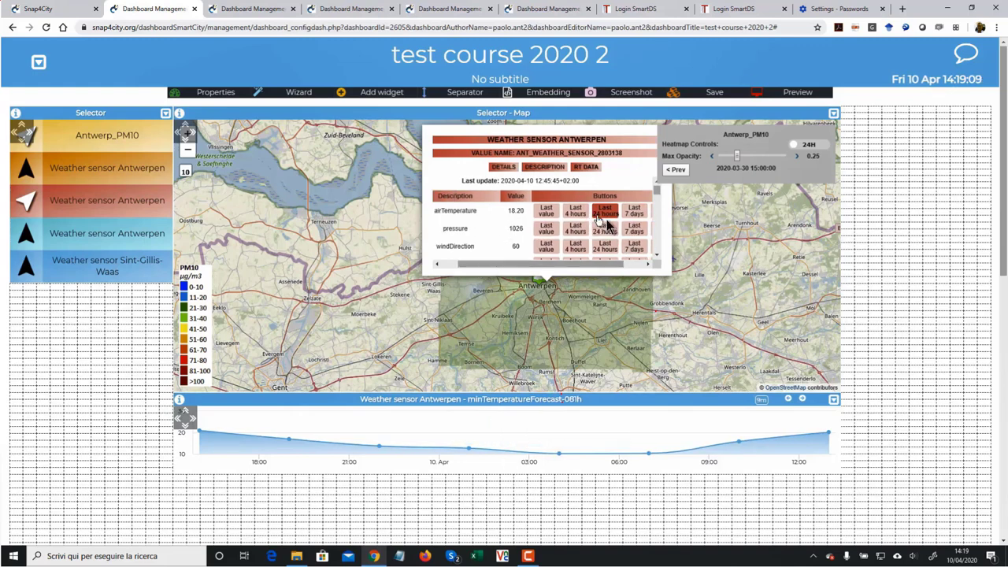
{"action": "mouse_move", "coordinate": [457, 441]}
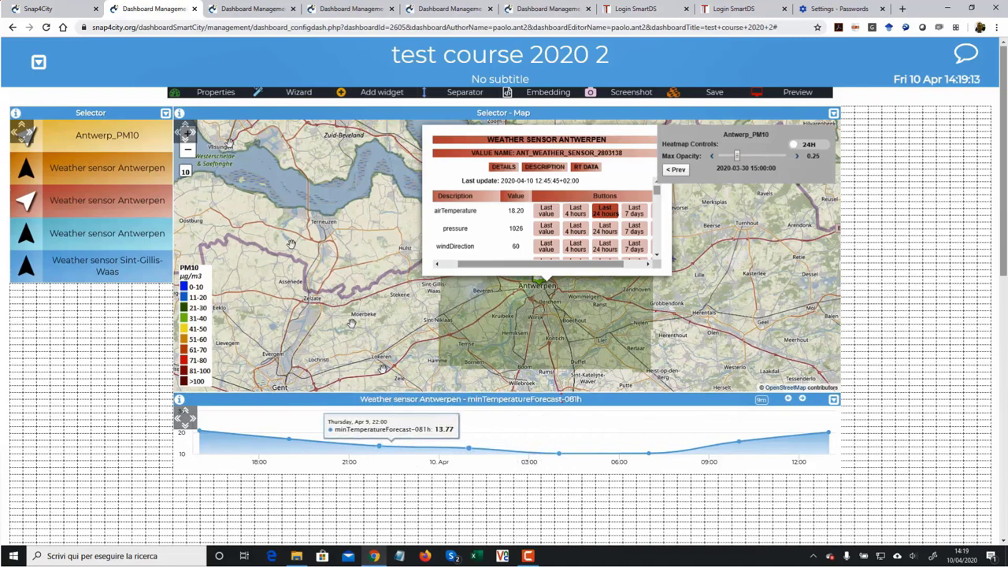
{"action": "left_click", "coordinate": [714, 96]}
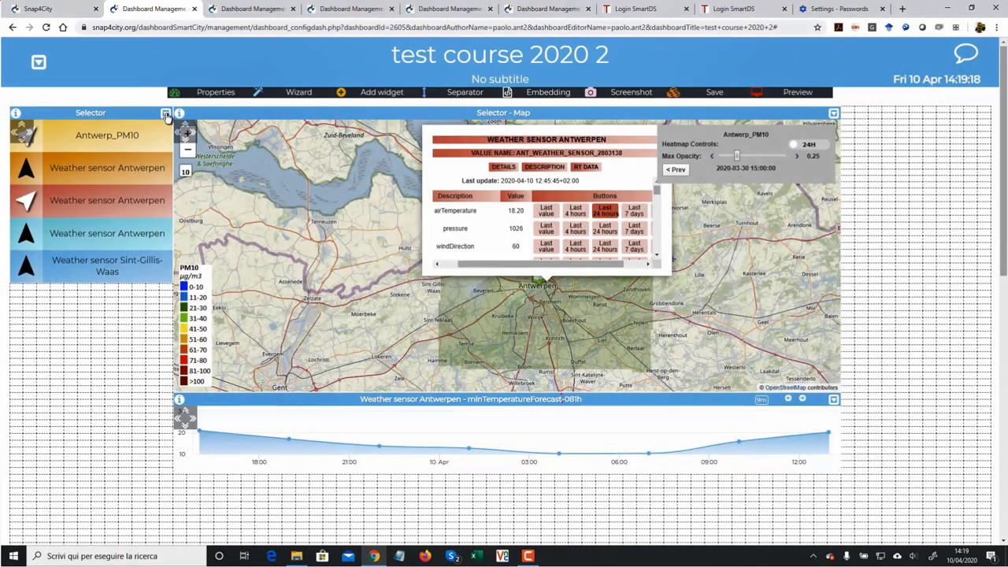
In the Selector widget's options, link the Antwerp_PM10 and orange Weather sensor Antwerpen rows to the Weather sensor Antwerpen - minTemperatureForecast-081h graph.
{"action": "left_click", "coordinate": [165, 115]}
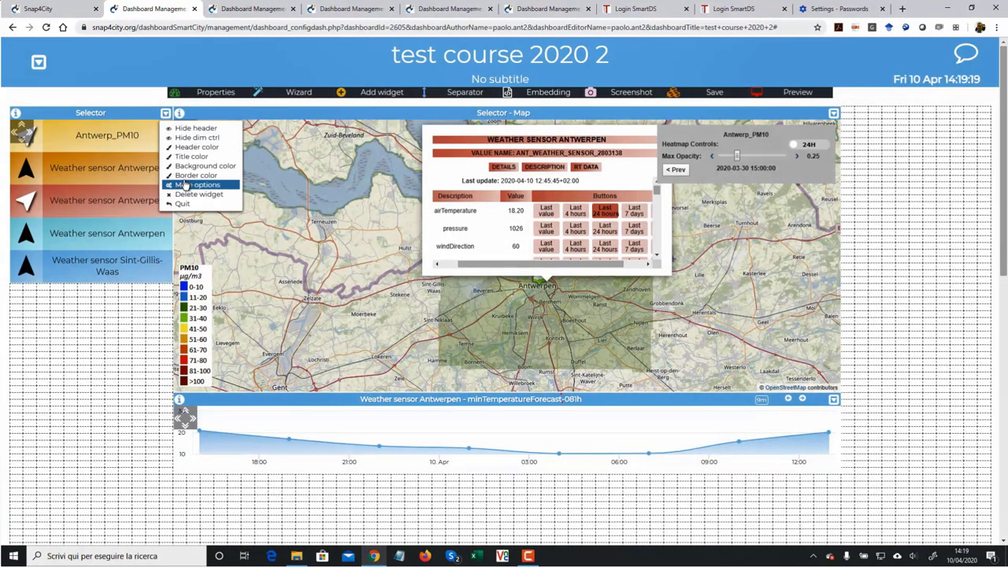
{"action": "left_click", "coordinate": [185, 185]}
{"action": "scroll", "coordinate": [667, 427], "scroll_direction": "down", "scroll_amount": 3}
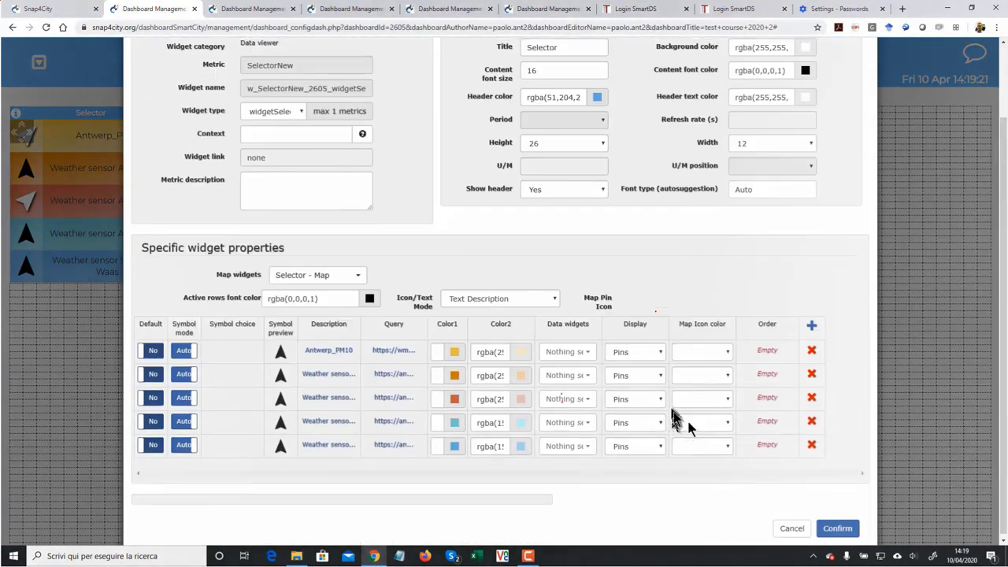
{"action": "left_click", "coordinate": [585, 349]}
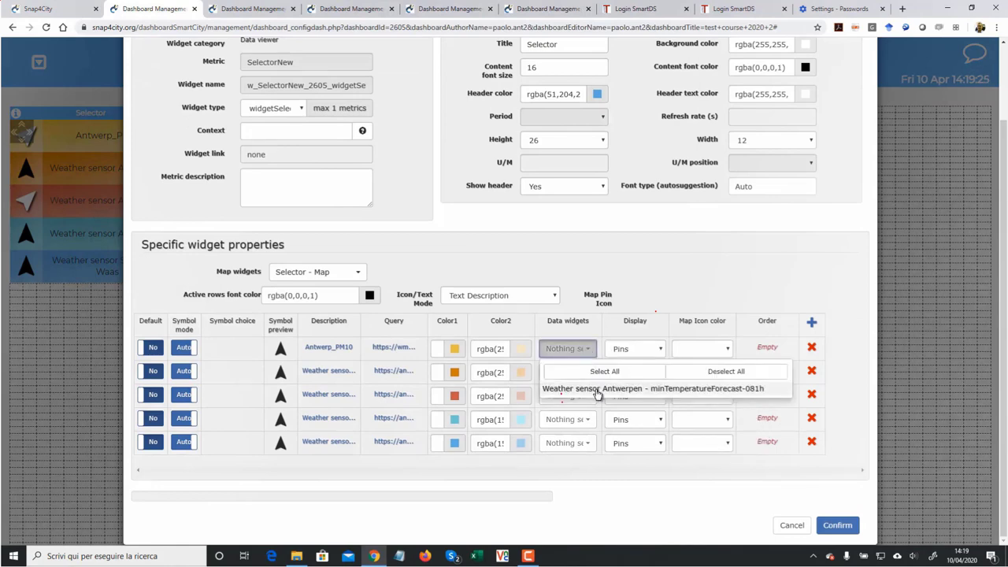
{"action": "left_click", "coordinate": [598, 390]}
{"action": "left_click", "coordinate": [611, 349]}
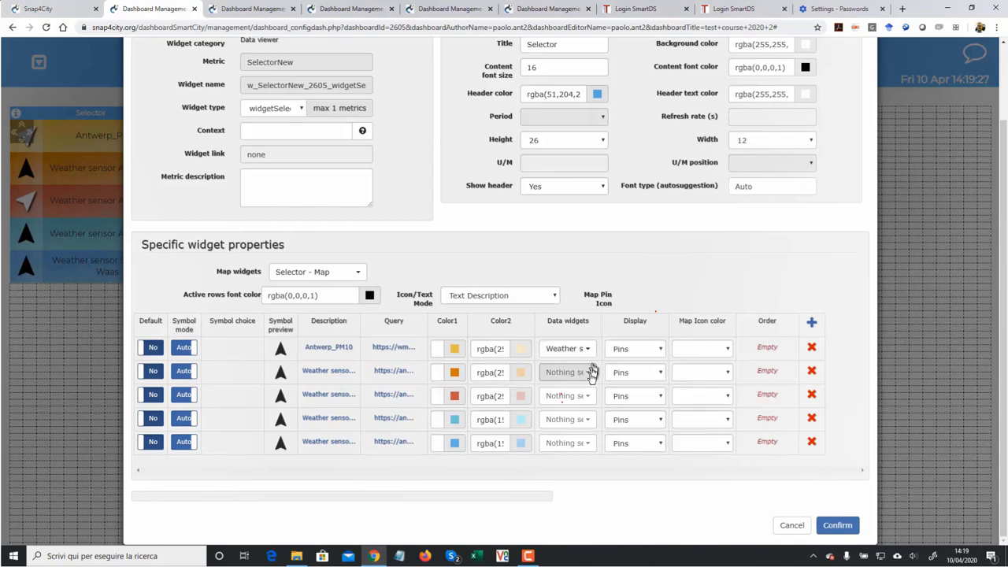
{"action": "left_click", "coordinate": [591, 372]}
{"action": "left_click", "coordinate": [597, 418]}
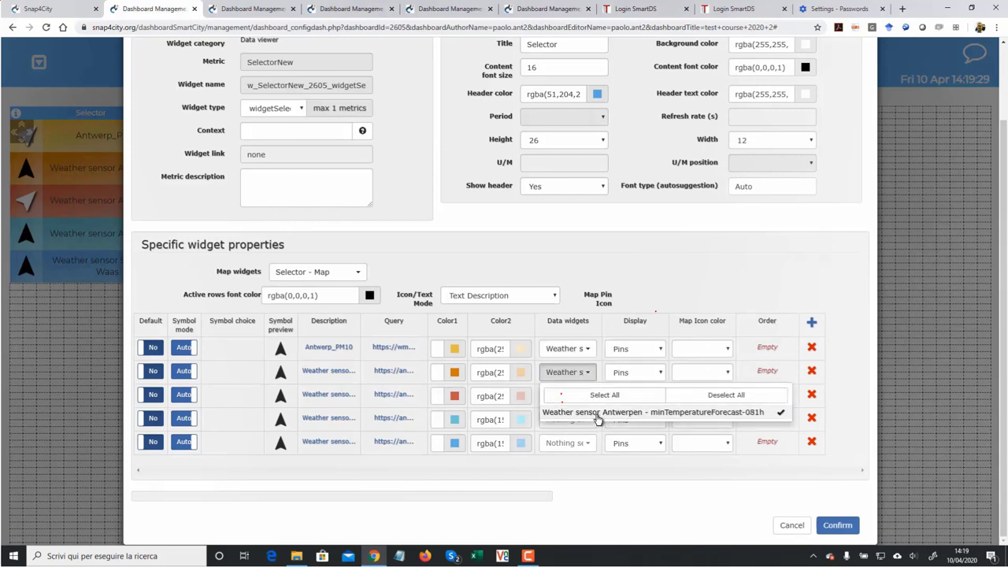
{"action": "left_click", "coordinate": [611, 340]}
Link the Selector's remaining three sensor rows to the minTemperatureForecast-081h graph as well and confirm the widget options.
{"action": "left_click", "coordinate": [579, 396]}
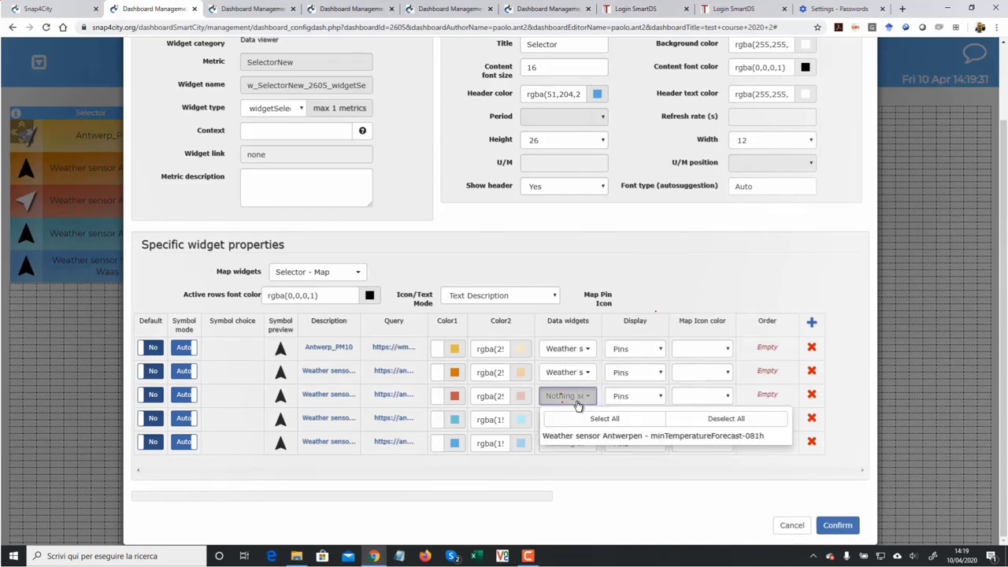
{"action": "left_click", "coordinate": [583, 438]}
{"action": "left_click", "coordinate": [611, 338]}
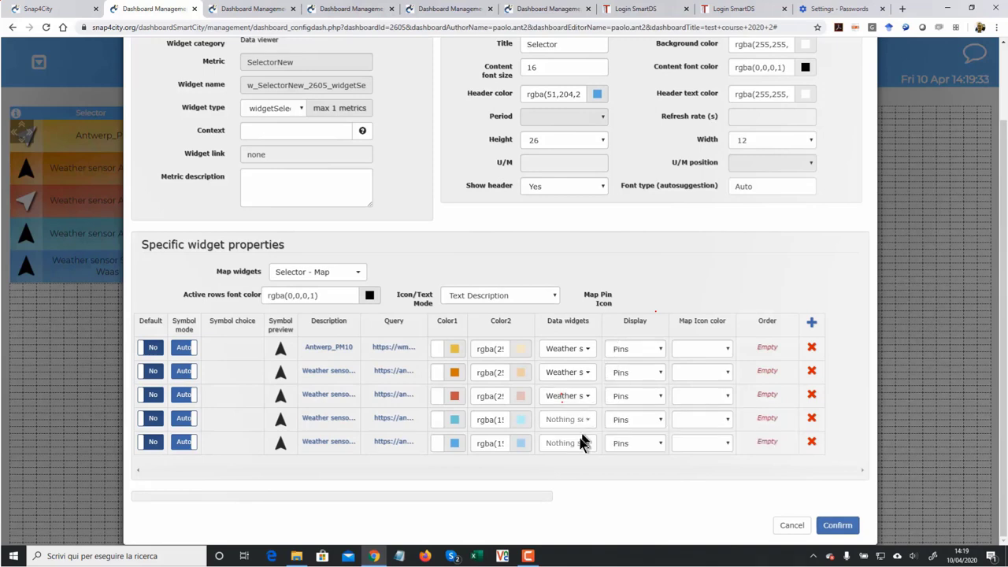
{"action": "left_click", "coordinate": [584, 422]}
{"action": "left_click", "coordinate": [588, 455]}
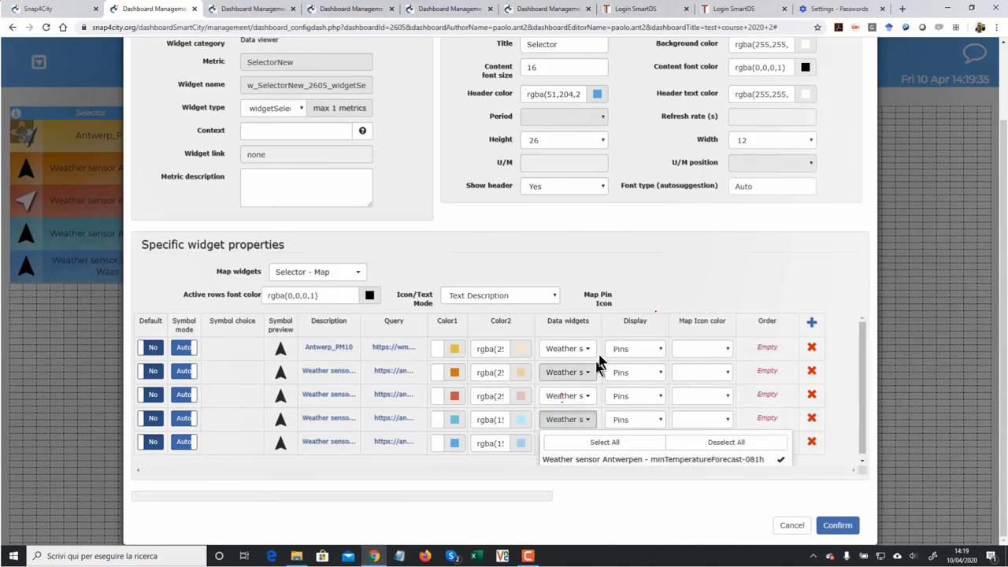
{"action": "left_click", "coordinate": [612, 341]}
{"action": "left_click", "coordinate": [582, 443]}
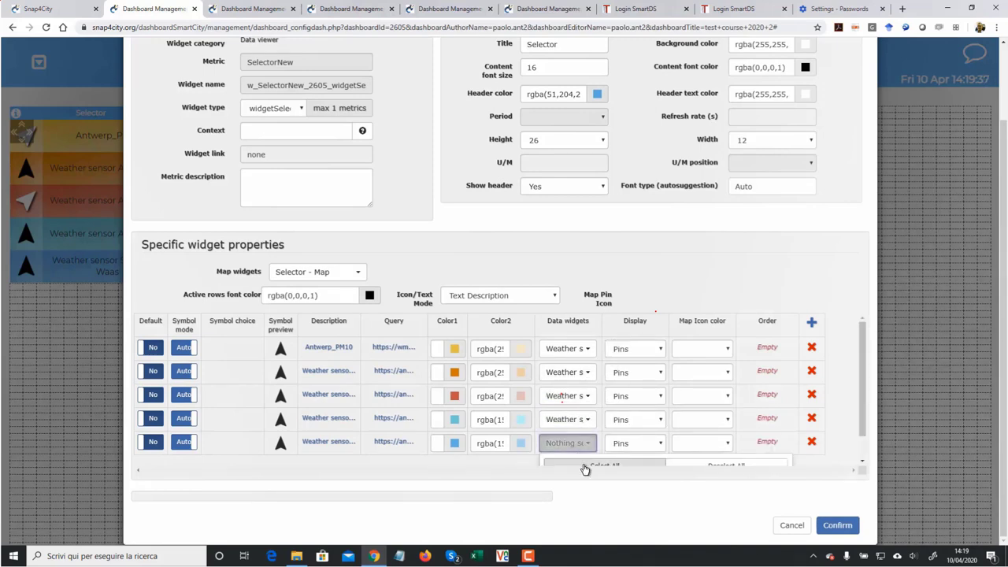
{"action": "left_click", "coordinate": [612, 457]}
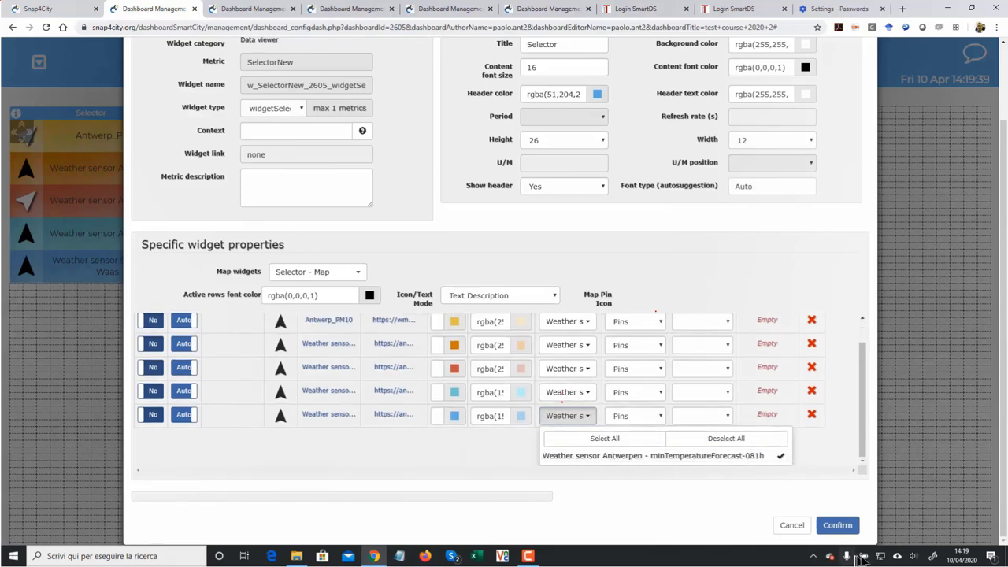
{"action": "left_click", "coordinate": [849, 535]}
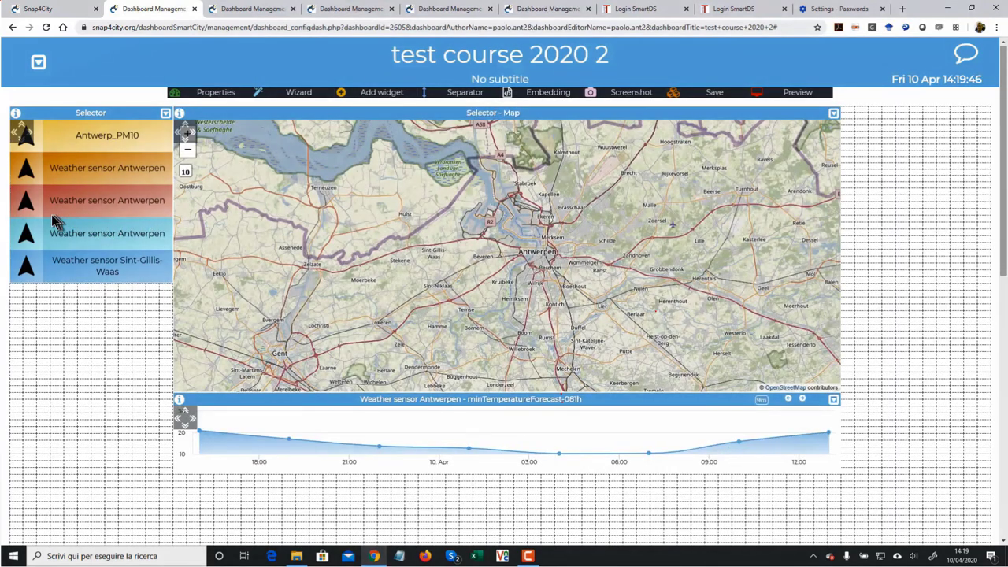
Show the Antwerp_PM10 heatmap and the orange Weather sensor Antwerpen entry on the map and open the sensor's details.
{"action": "mouse_move", "coordinate": [398, 433]}
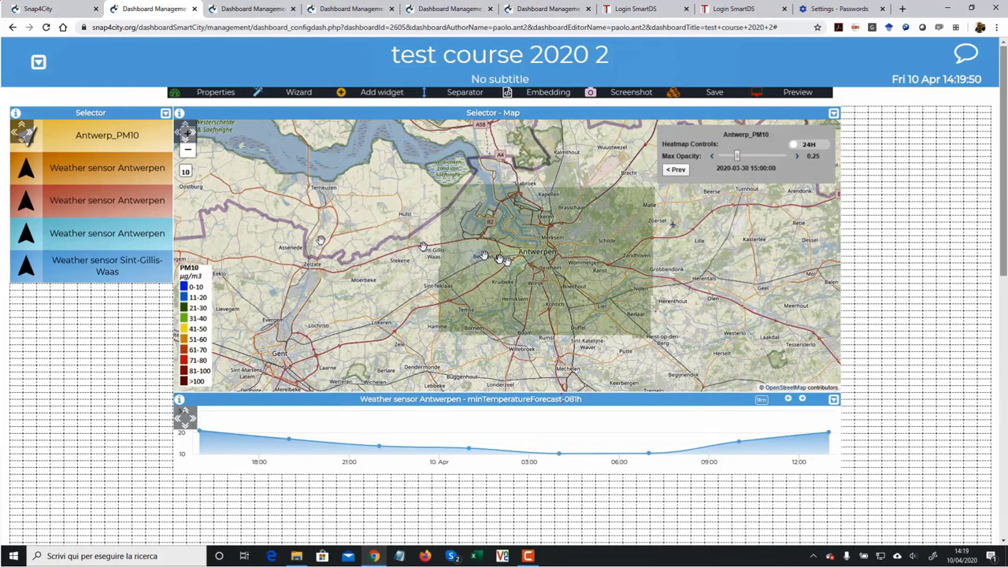
{"action": "scroll", "coordinate": [556, 257], "scroll_direction": "up", "scroll_amount": 2}
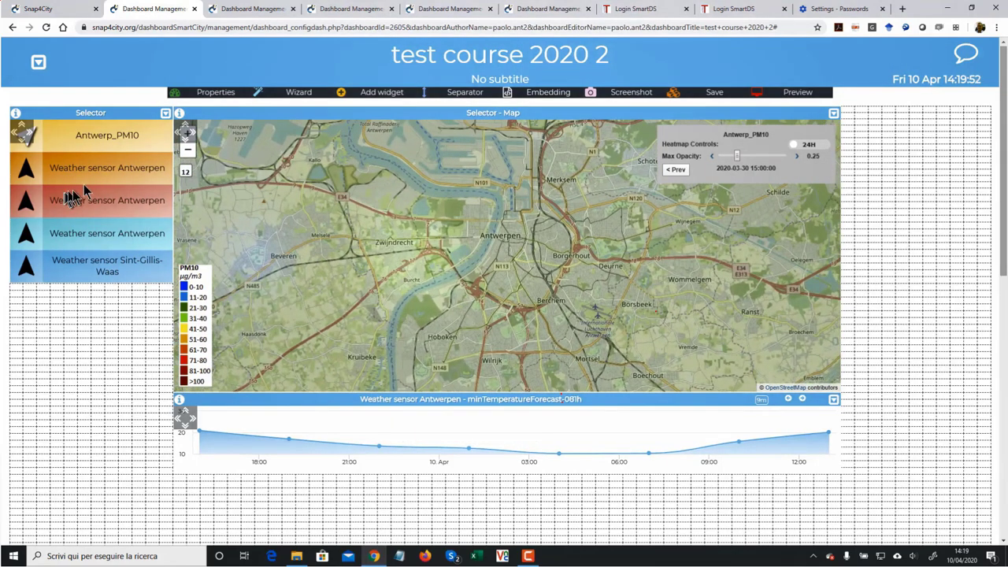
{"action": "left_click", "coordinate": [27, 169]}
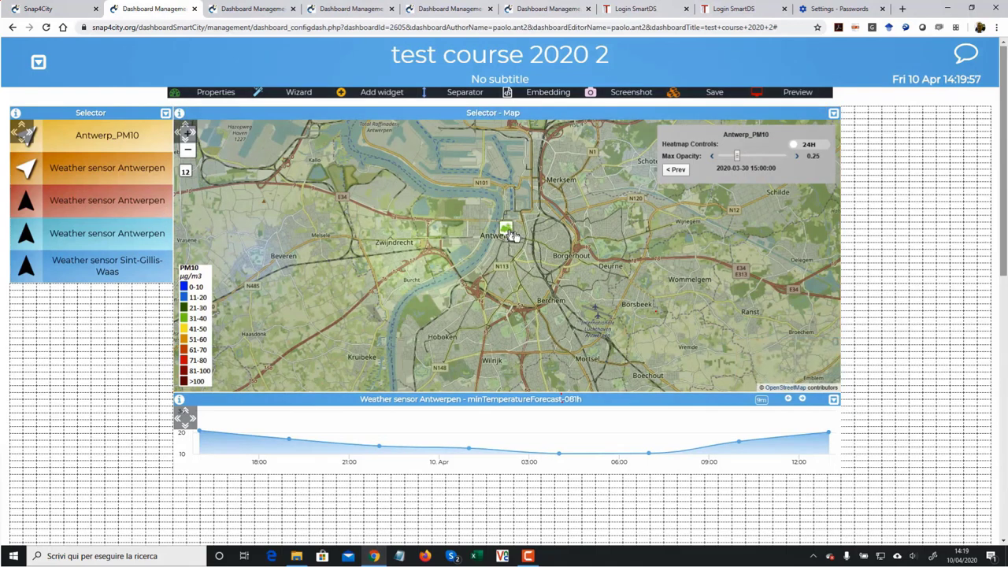
{"action": "left_click", "coordinate": [511, 234]}
Plot the sensor's pressure for the last 24 hours and 7 days, then its airTemperature for the last 7 and 30 days.
{"action": "left_click", "coordinate": [597, 228]}
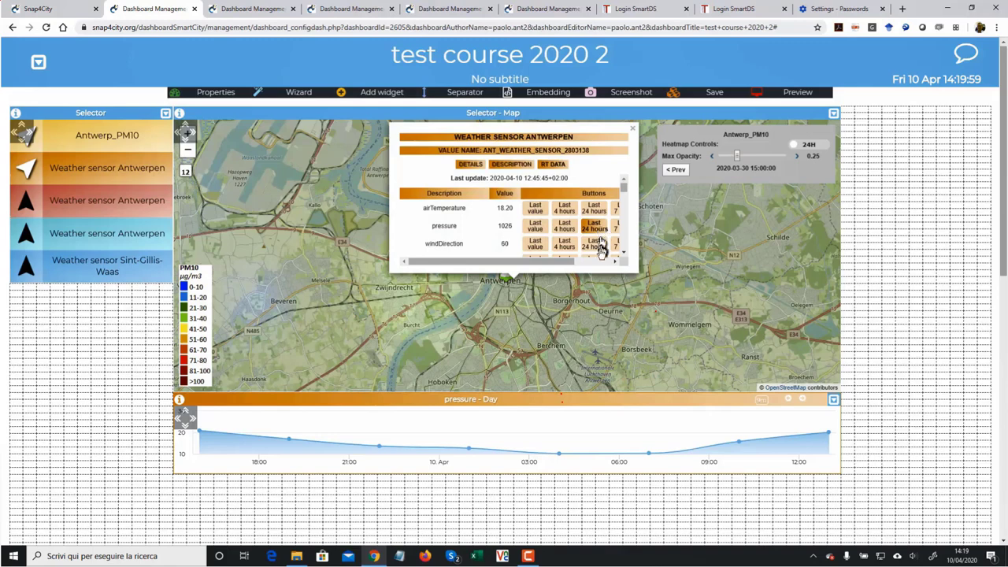
{"action": "left_click_drag", "start_coordinate": [545, 266], "coordinate": [574, 263]}
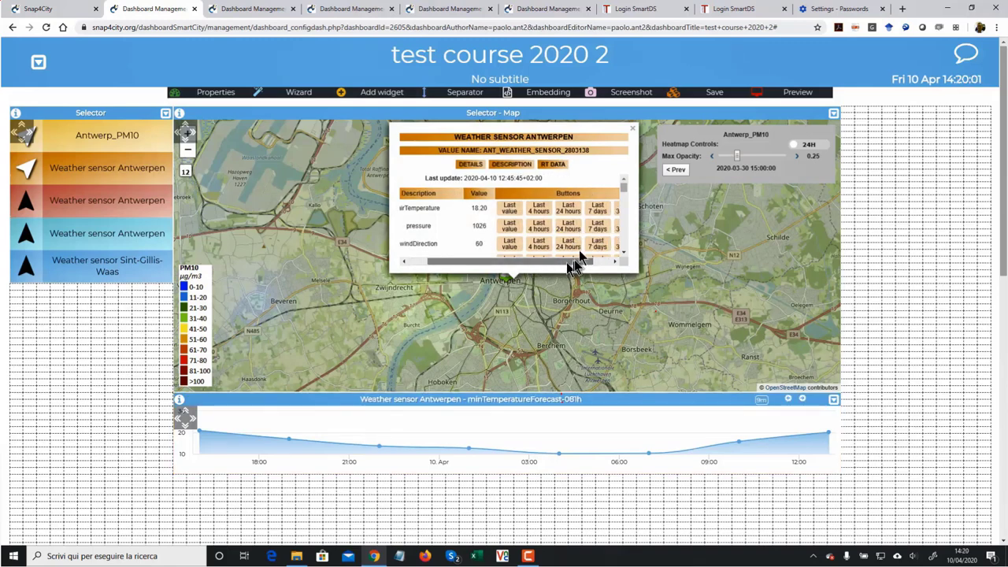
{"action": "left_click", "coordinate": [597, 232]}
{"action": "left_click", "coordinate": [597, 232]}
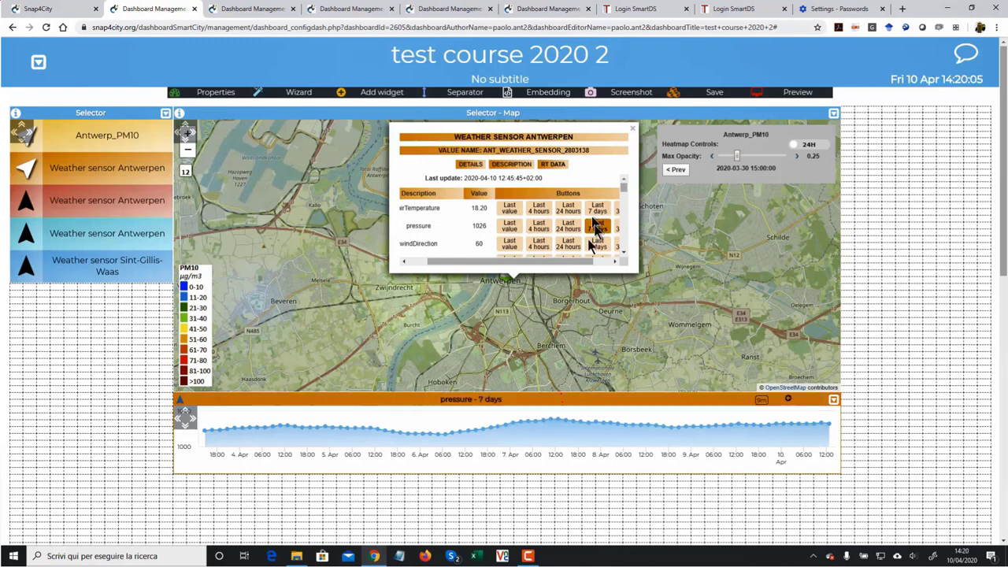
{"action": "left_click", "coordinate": [597, 208]}
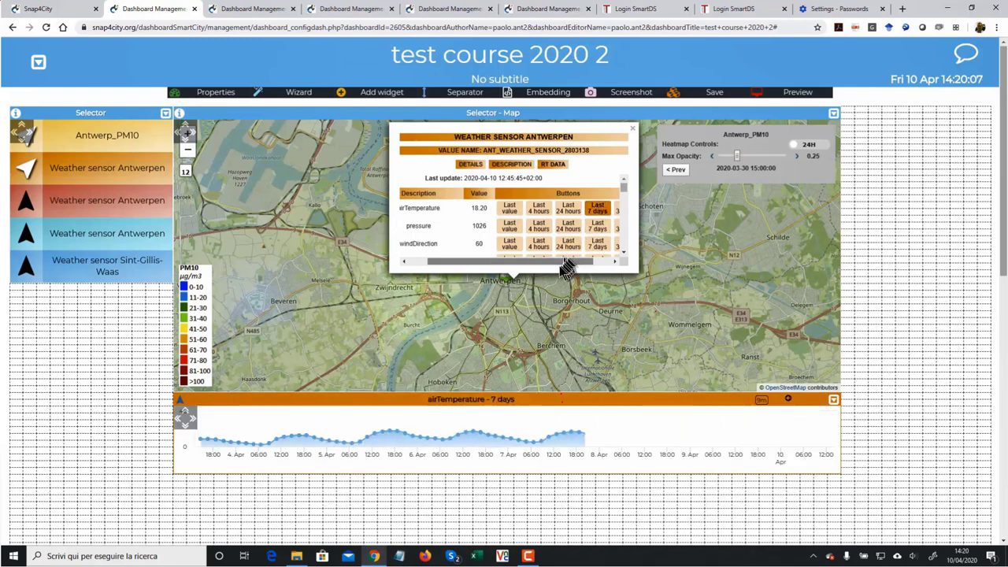
{"action": "left_click_drag", "start_coordinate": [561, 262], "coordinate": [589, 261]}
{"action": "left_click", "coordinate": [602, 211]}
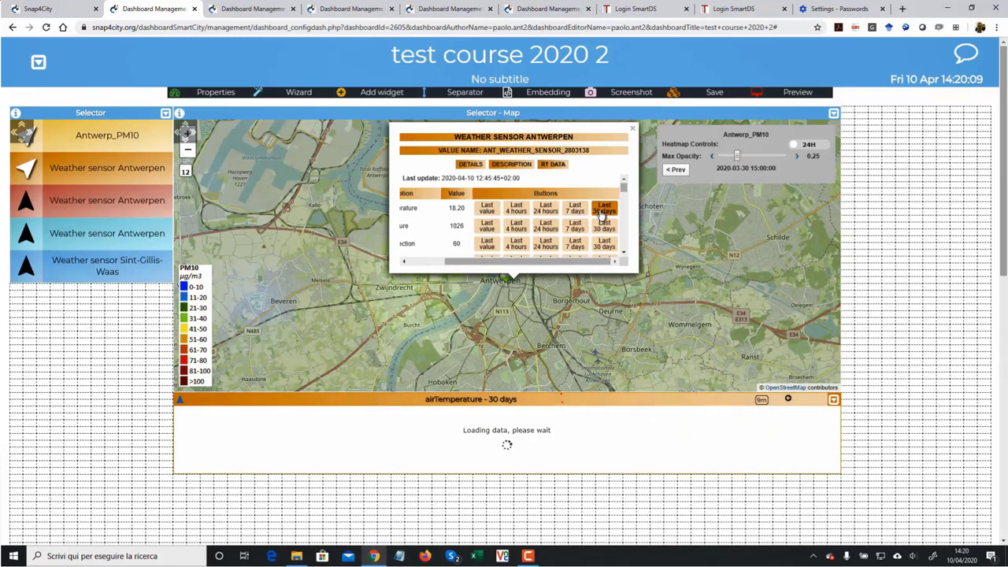
Step the 30-day airTemperature graph back three periods to the December–January range and save the dashboard.
{"action": "left_click", "coordinate": [787, 400]}
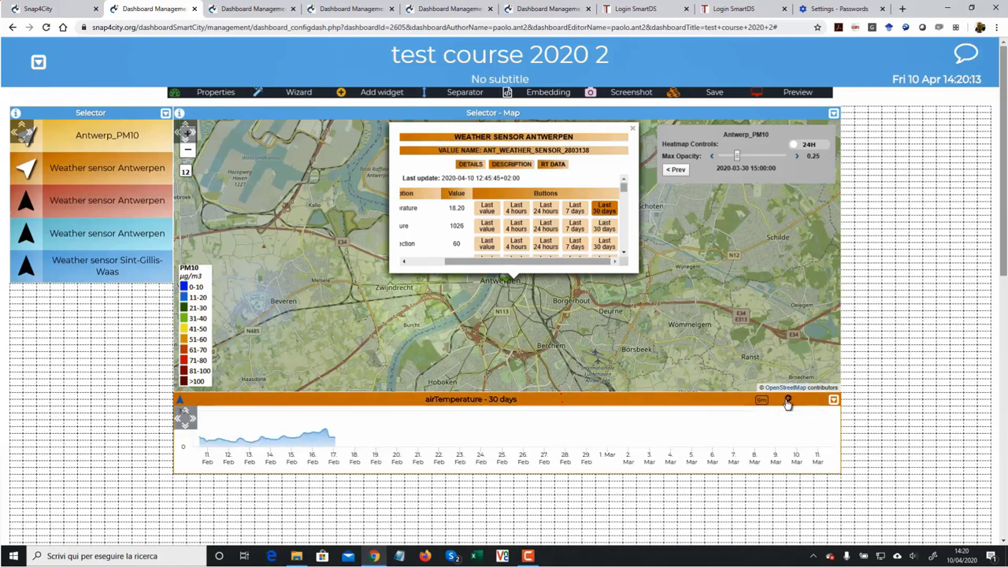
{"action": "left_click", "coordinate": [788, 401]}
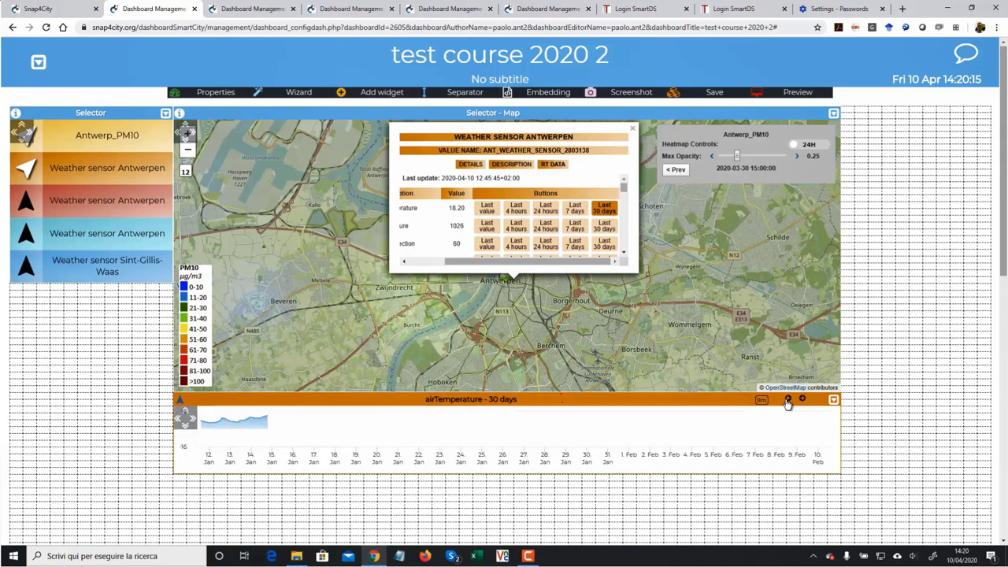
{"action": "left_click", "coordinate": [787, 401]}
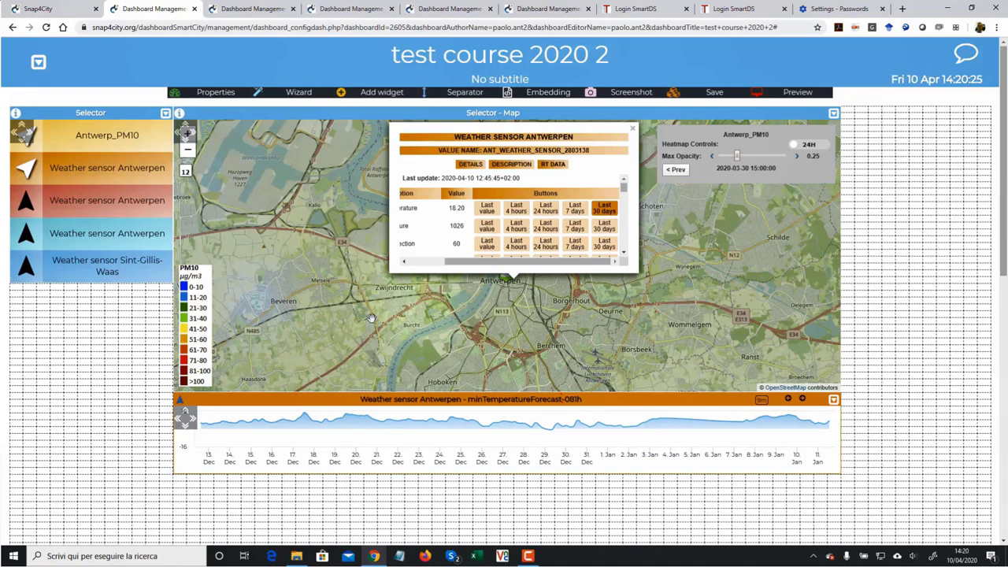
{"action": "left_click", "coordinate": [717, 99]}
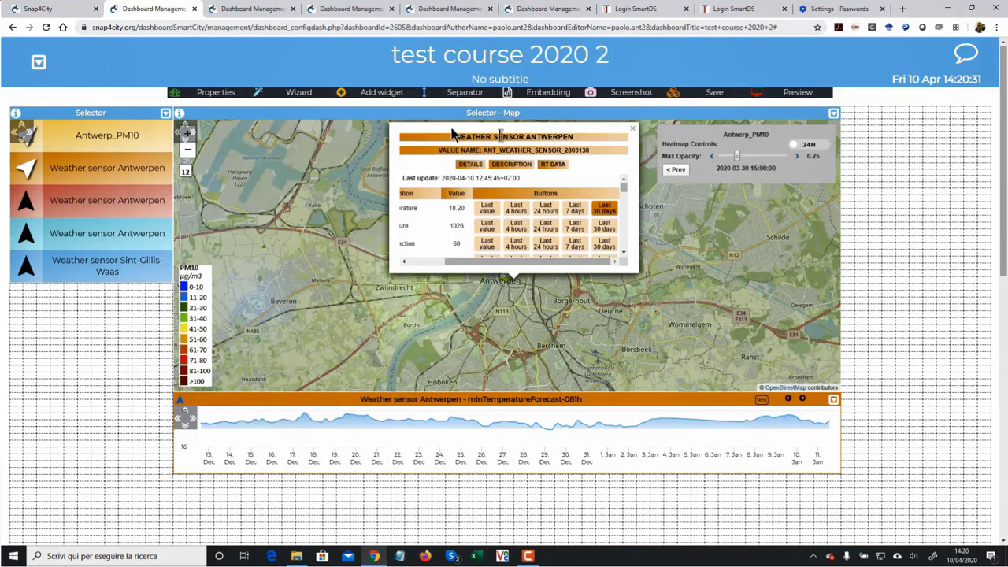
Switch to the dashboard's published view in the neighbouring browser tab and reload it to check the added graph.
{"action": "left_click", "coordinate": [251, 9]}
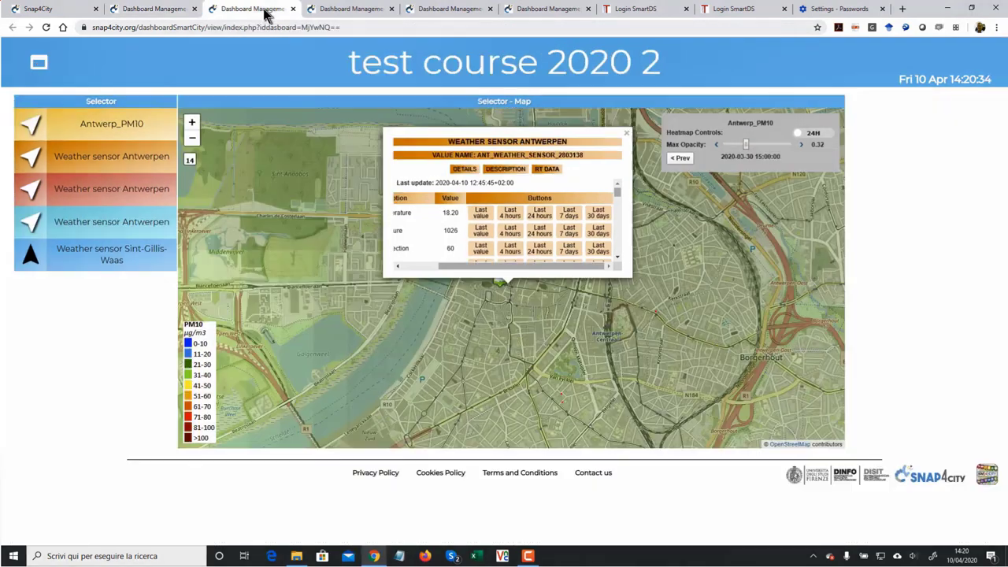
{"action": "right_click", "coordinate": [274, 84]}
{"action": "left_click", "coordinate": [292, 109]}
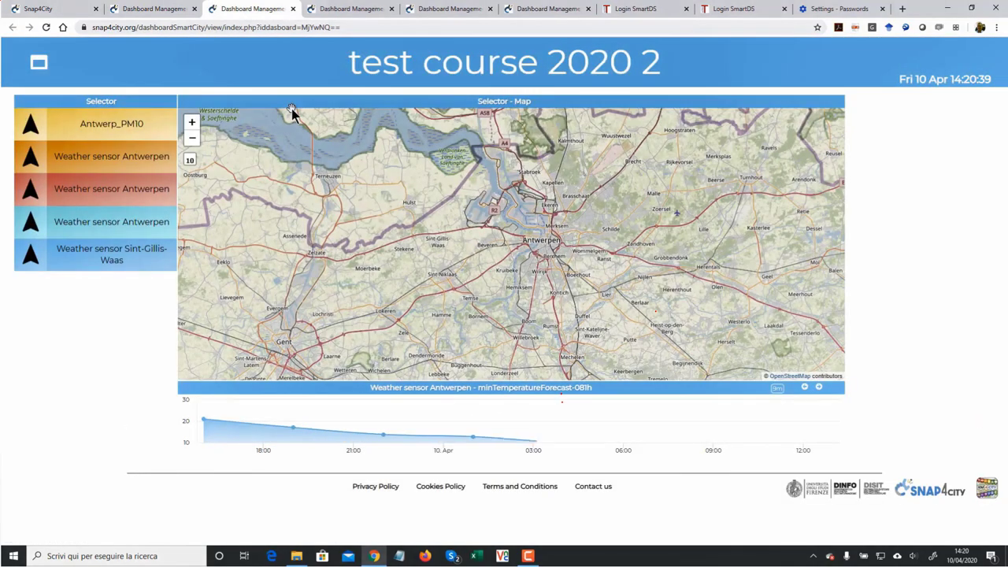
Return to the dashboard editor and set the Selector widget's Icon/Text Mode to Icon Only.
{"action": "left_click", "coordinate": [140, 11]}
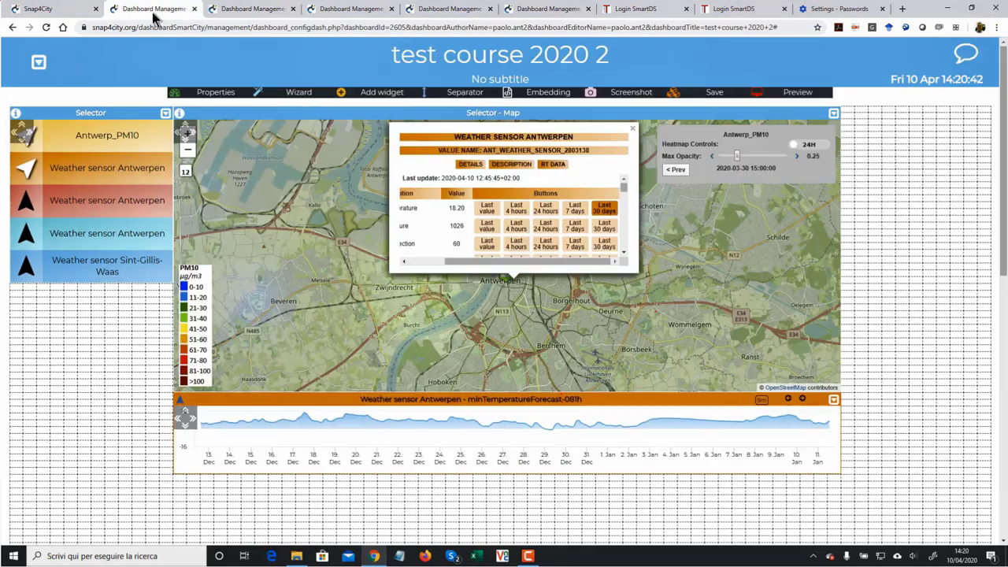
{"action": "left_click", "coordinate": [165, 114]}
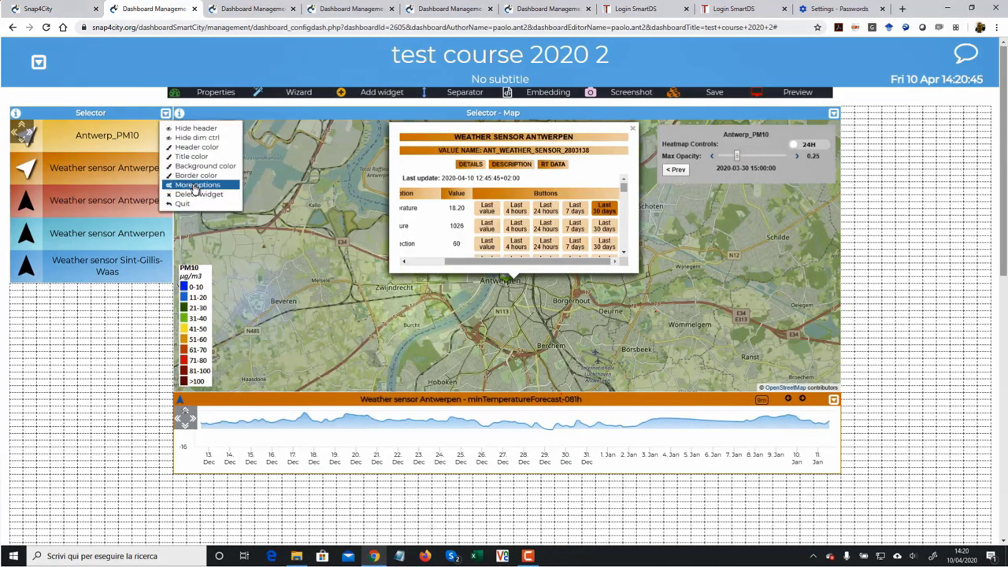
{"action": "left_click", "coordinate": [196, 185]}
{"action": "scroll", "coordinate": [462, 412], "scroll_direction": "down", "scroll_amount": 1}
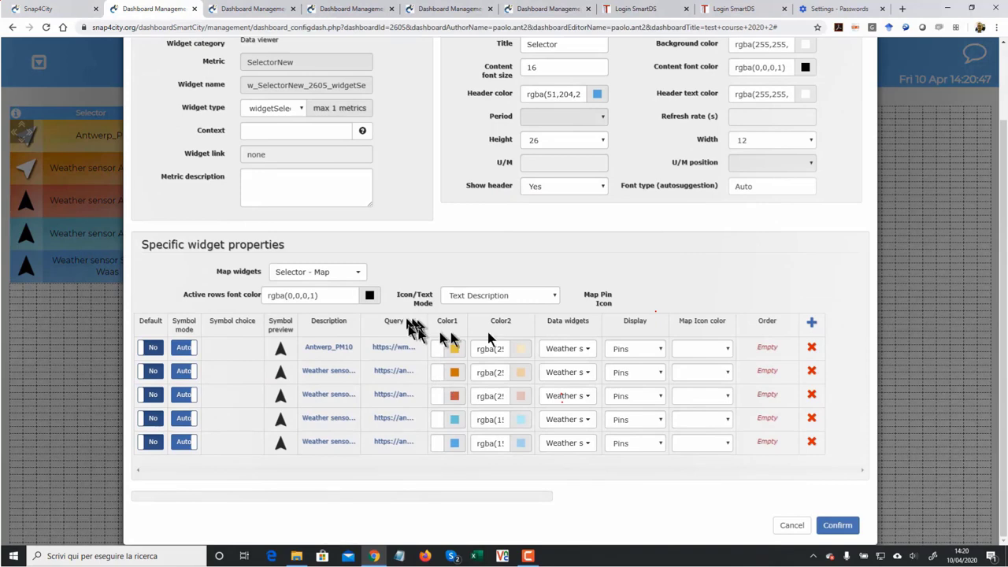
{"action": "left_click", "coordinate": [505, 298]}
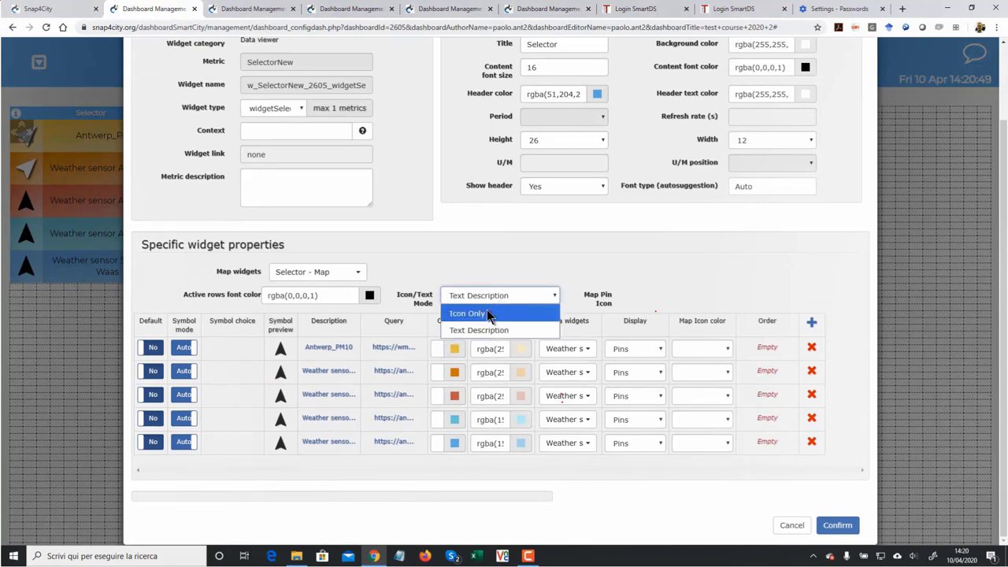
{"action": "left_click", "coordinate": [488, 314]}
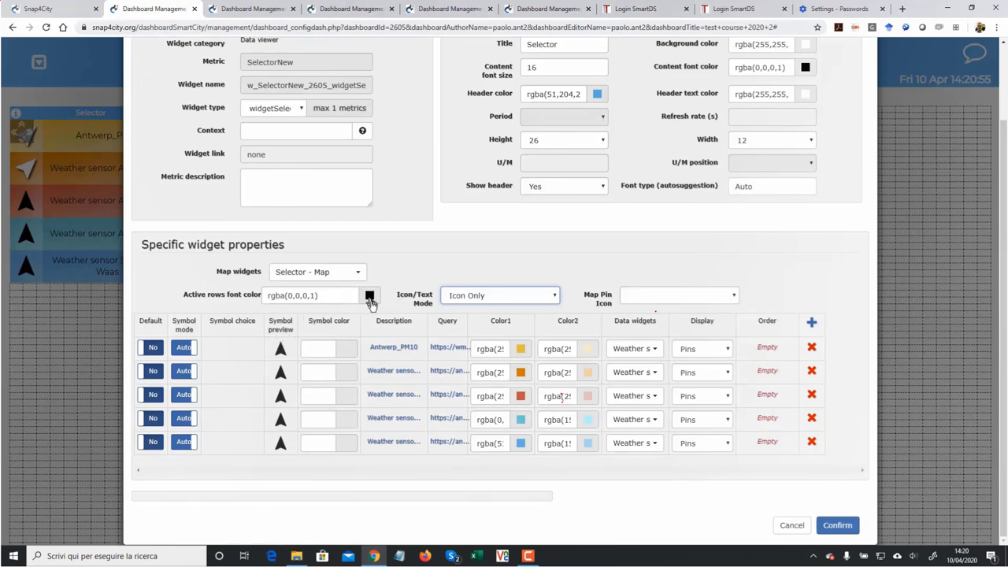
{"action": "left_click", "coordinate": [315, 348]}
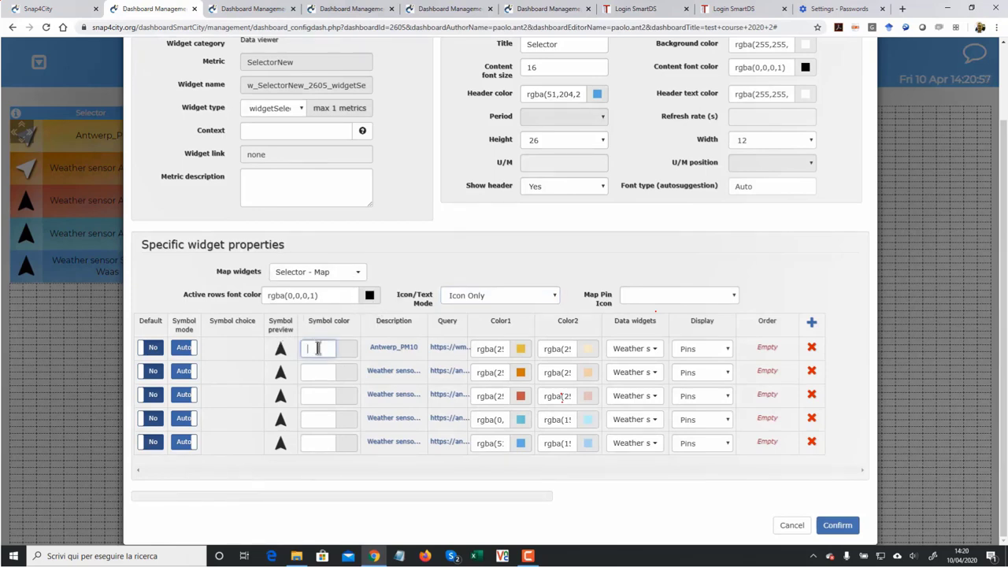
{"action": "left_click", "coordinate": [344, 349]}
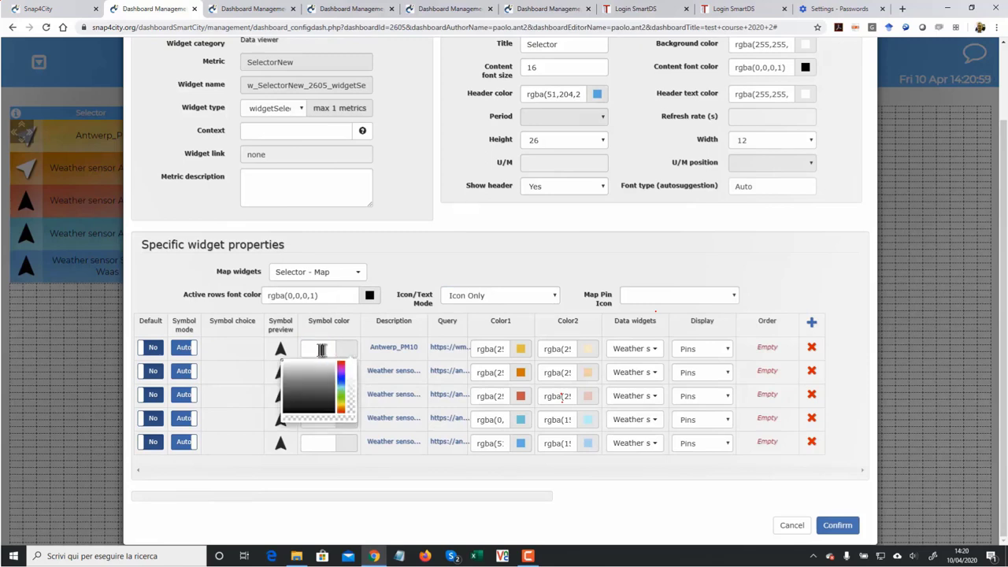
{"action": "left_click", "coordinate": [321, 350]}
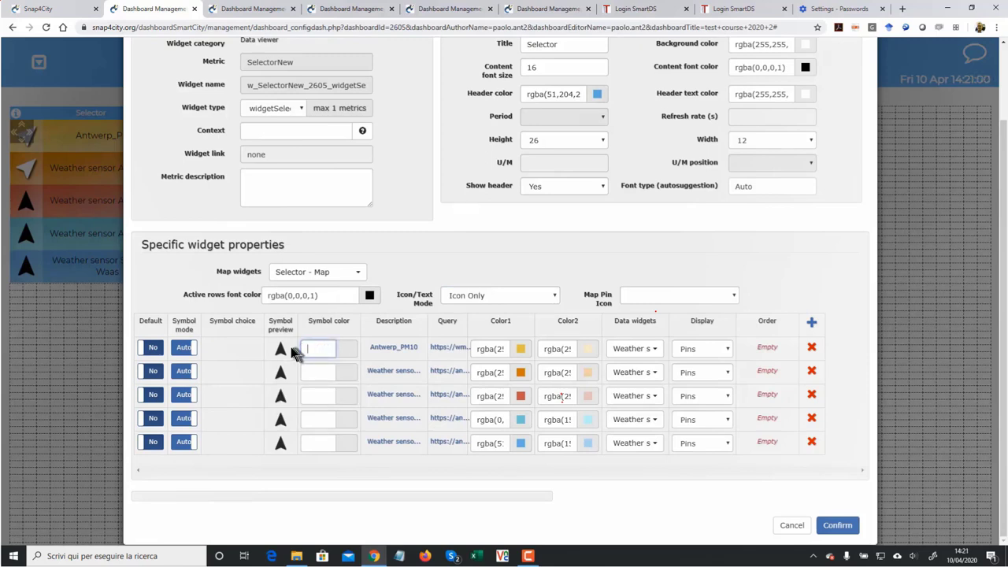
Confirm the Selector's widget options and request the Antwerp_PM10 entry on the map.
{"action": "left_click", "coordinate": [836, 526]}
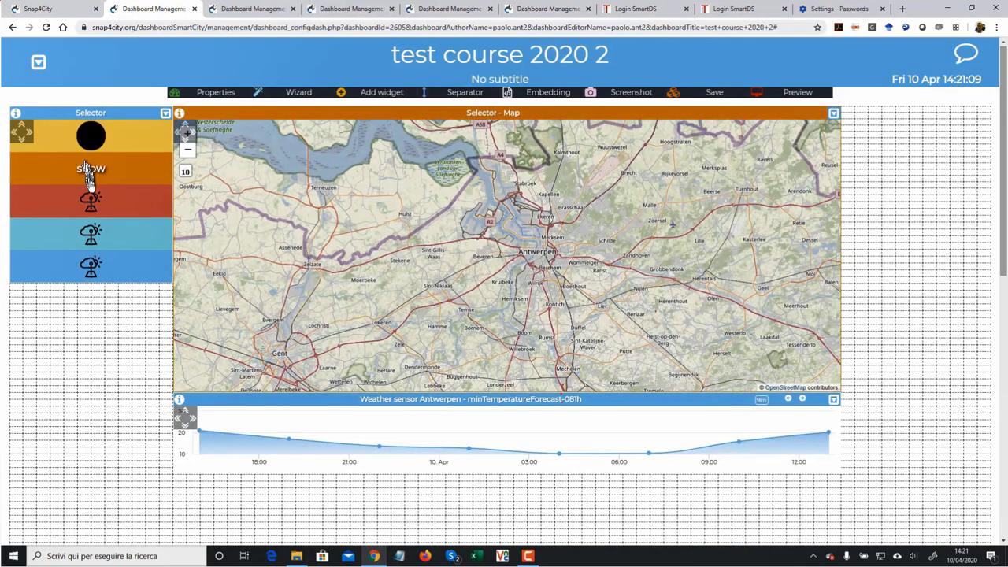
{"action": "left_click", "coordinate": [153, 134]}
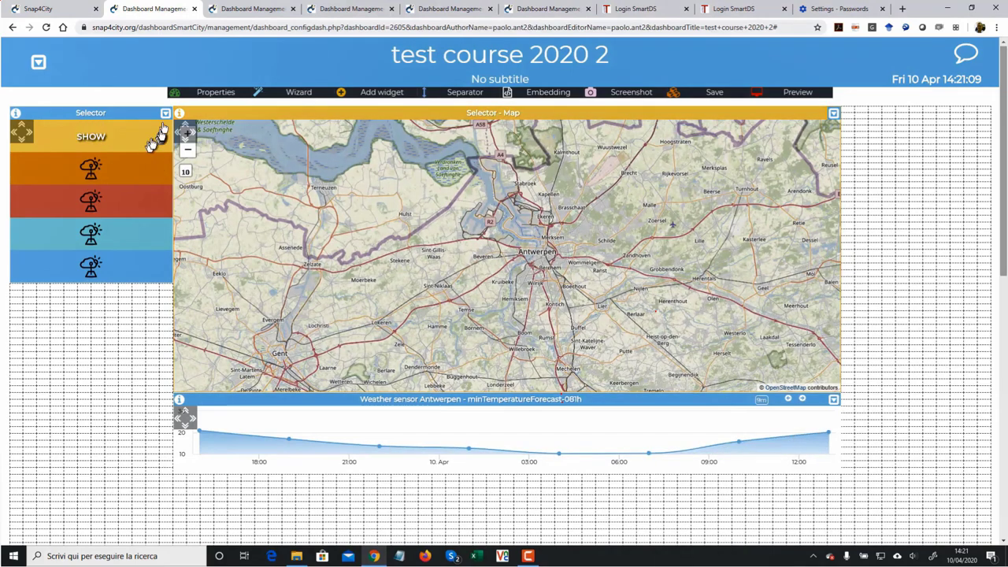
Narrow the Selector to an icon-wide column, then close up the map and time trend beside it, matching the trend's width to the map.
{"action": "left_click", "coordinate": [17, 134]}
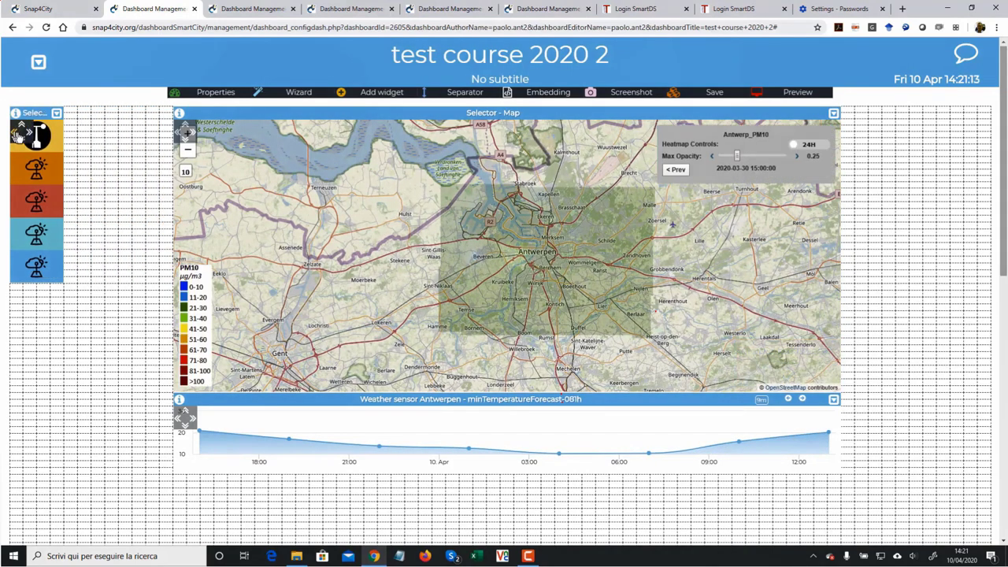
{"action": "left_click_drag", "start_coordinate": [218, 120], "coordinate": [122, 138]}
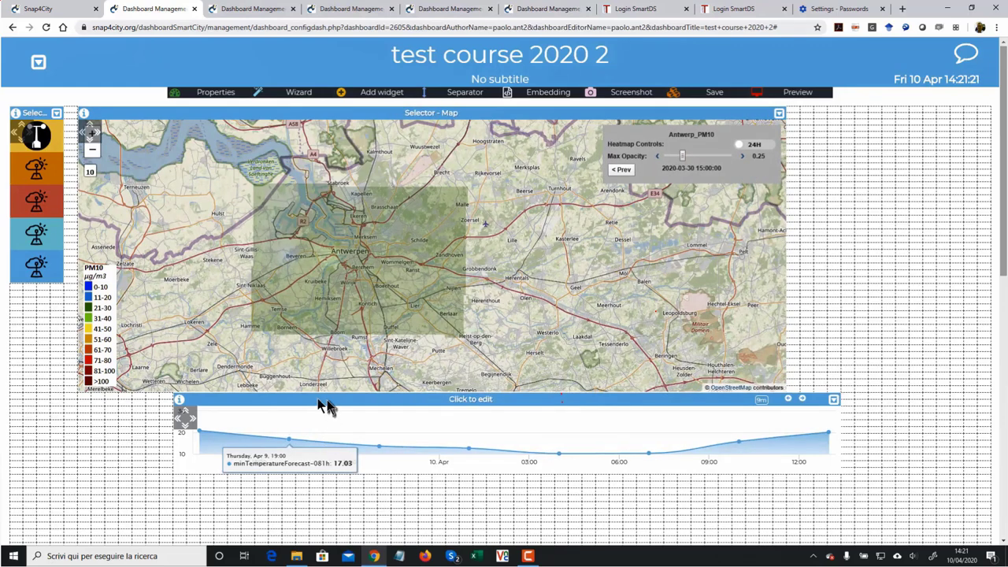
{"action": "left_click_drag", "start_coordinate": [323, 406], "coordinate": [236, 405]}
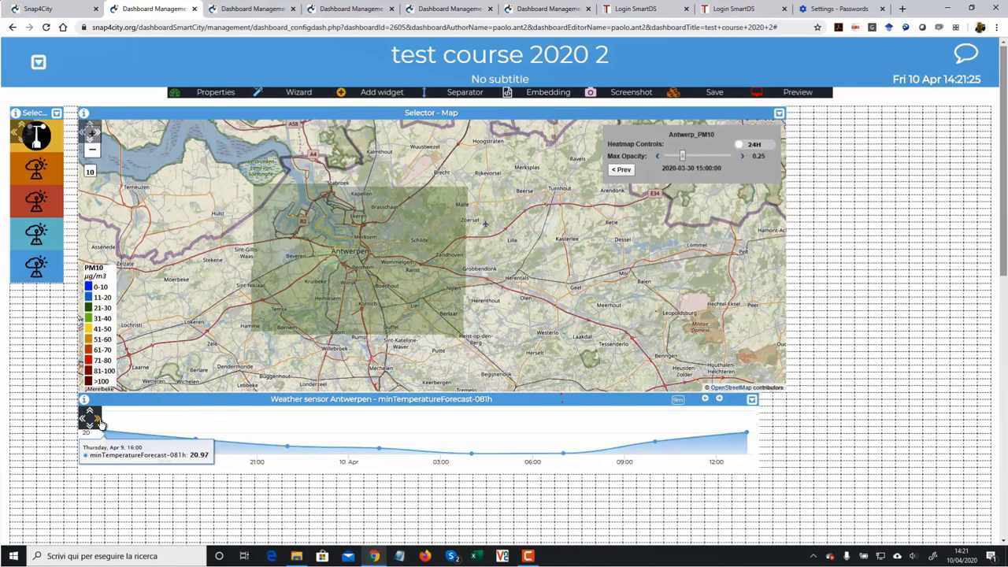
Save the rearranged layout and reduce the dashboard's overall width in its properties to fit the widgets more closely.
{"action": "left_click", "coordinate": [714, 94]}
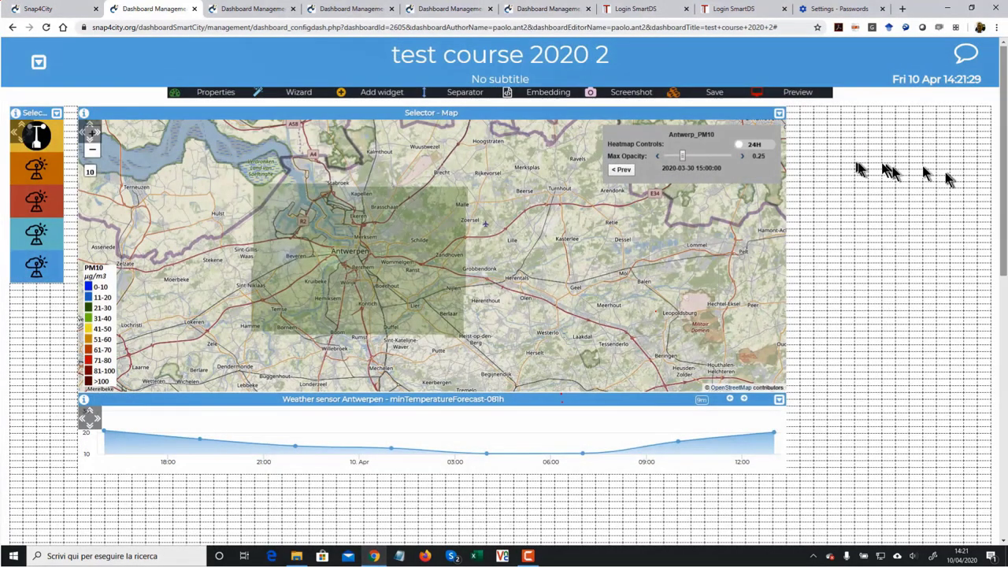
{"action": "left_click", "coordinate": [214, 92]}
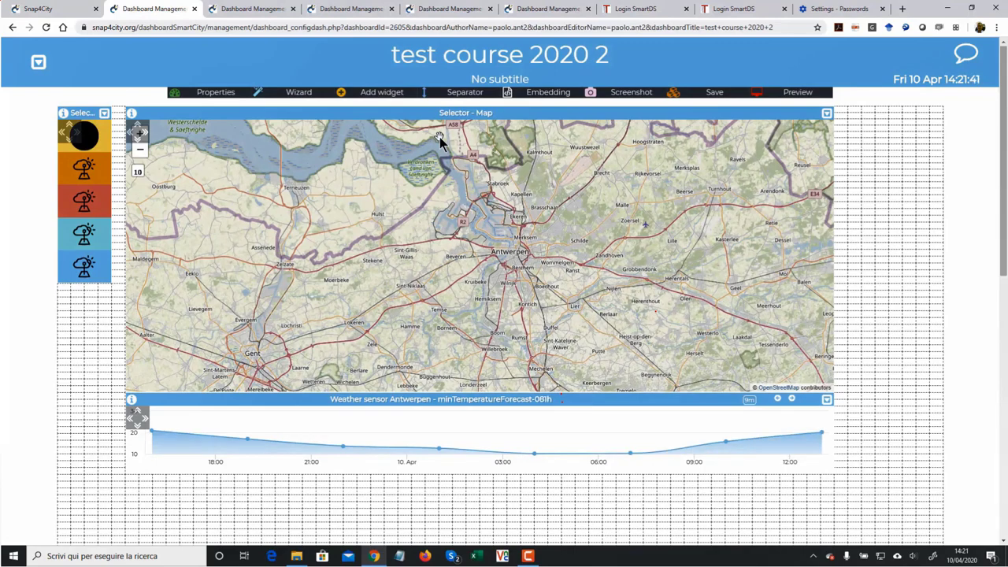
Copy the Antwerp_PM10 row's black symbol color to the four weather sensor rows in the Selector's options and confirm.
{"action": "left_click", "coordinate": [104, 114]}
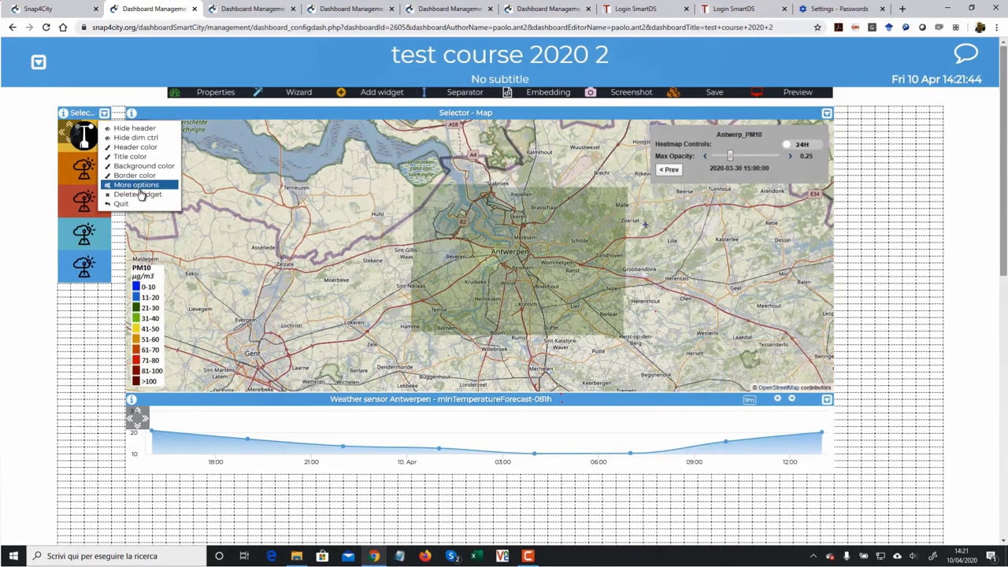
{"action": "left_click", "coordinate": [139, 188]}
{"action": "scroll", "coordinate": [308, 393], "scroll_direction": "down", "scroll_amount": 3}
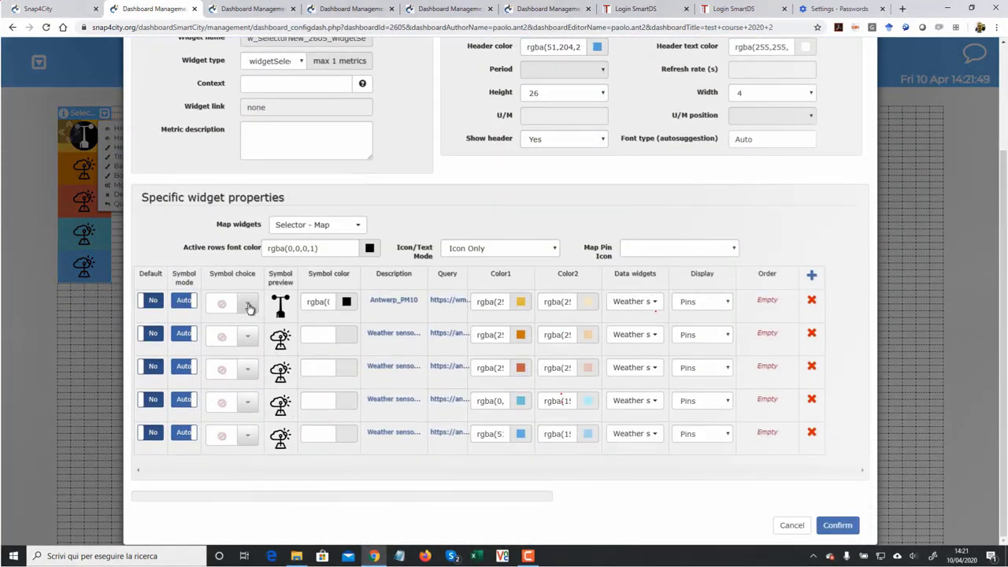
{"action": "left_click", "coordinate": [249, 306]}
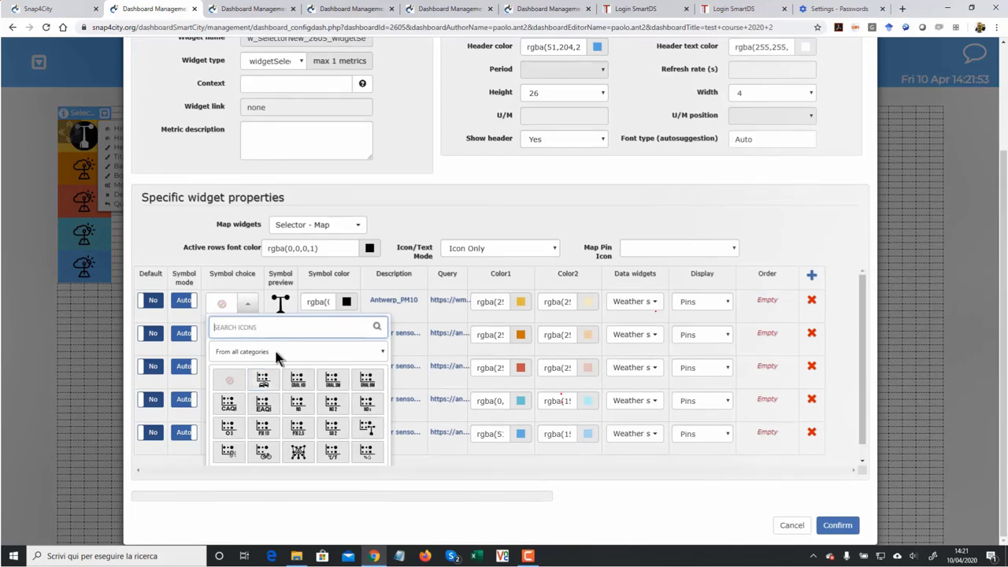
{"action": "left_click", "coordinate": [347, 302]}
{"action": "left_click", "coordinate": [340, 322]}
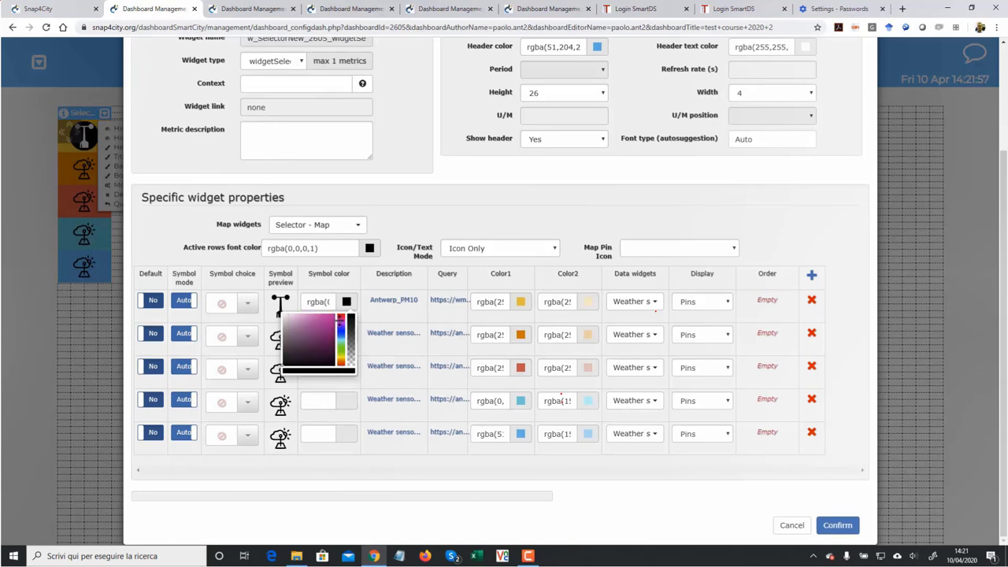
{"action": "left_click", "coordinate": [367, 296]}
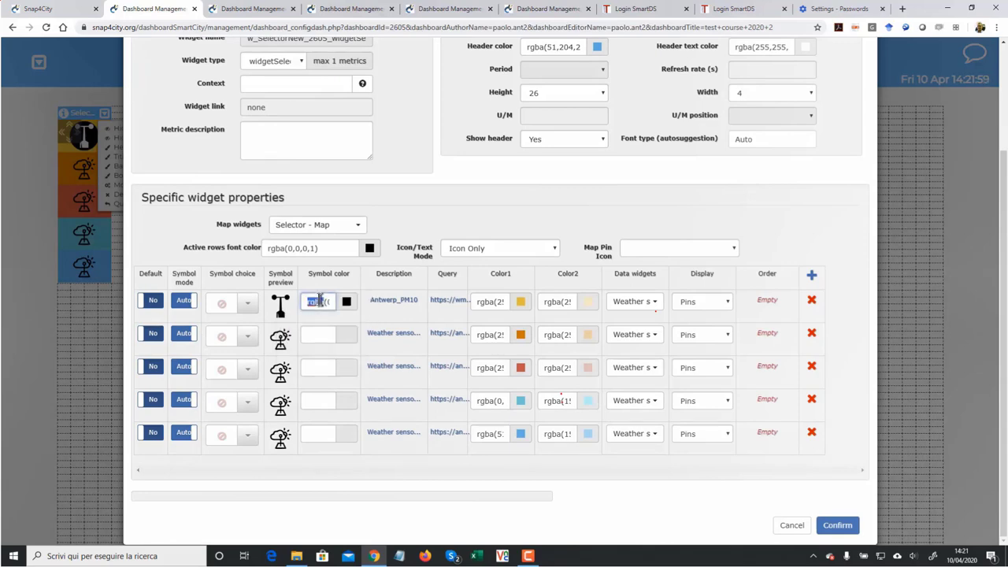
{"action": "left_click", "coordinate": [319, 336]}
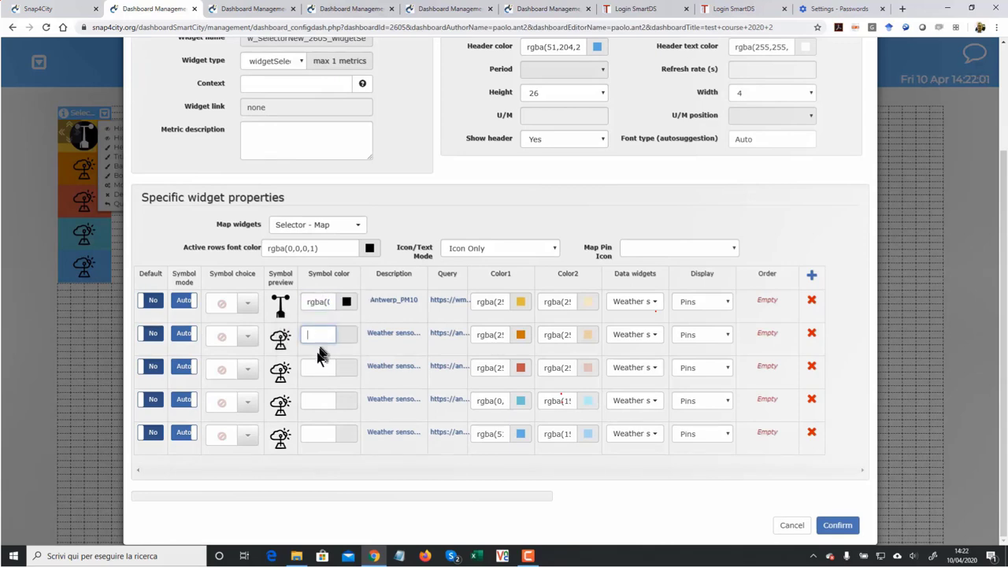
{"action": "left_click", "coordinate": [324, 401]}
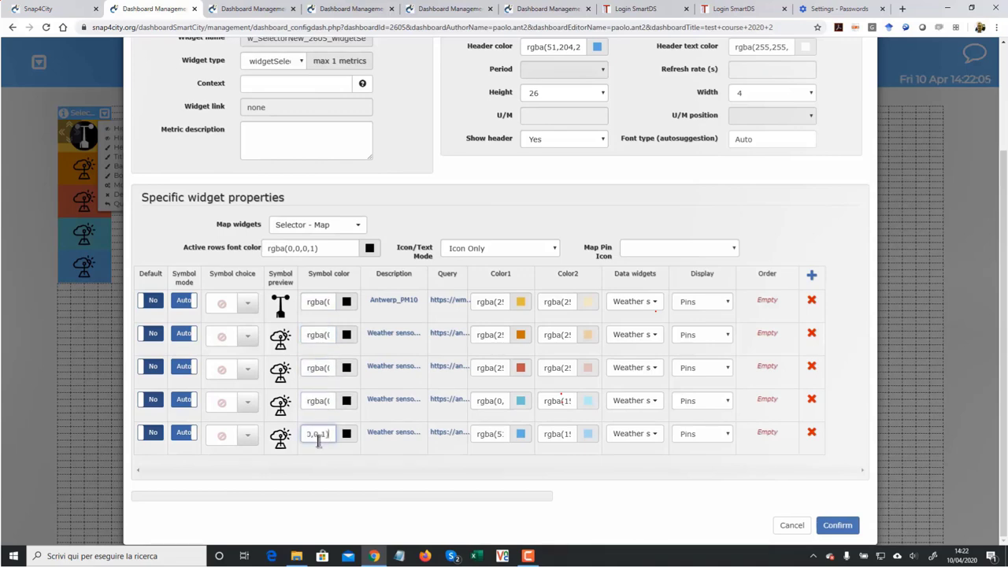
{"action": "left_click", "coordinate": [840, 528]}
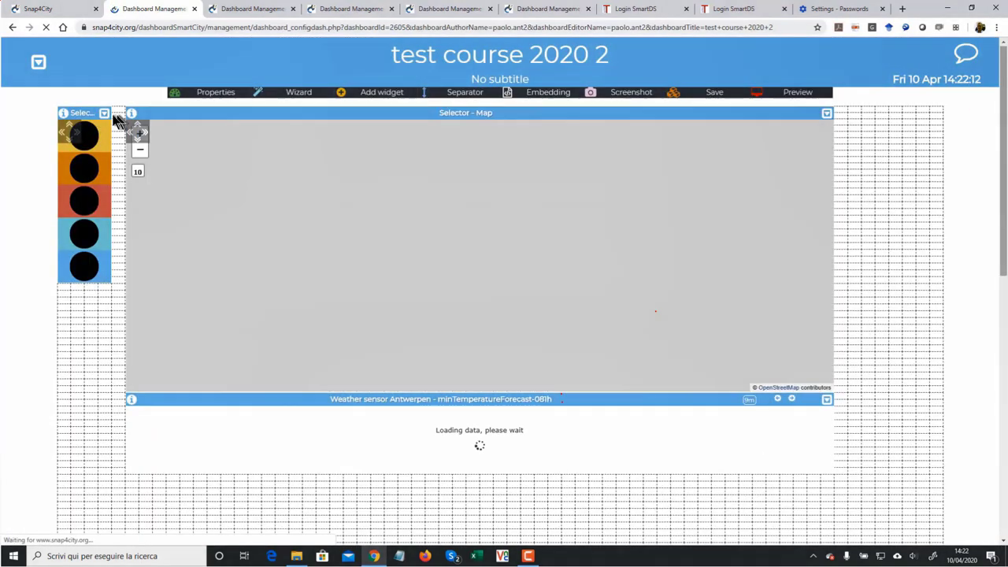
Reopen the Selector's widget options and pick a dark red symbol color for the Antwerp_PM10 row.
{"action": "left_click", "coordinate": [102, 115]}
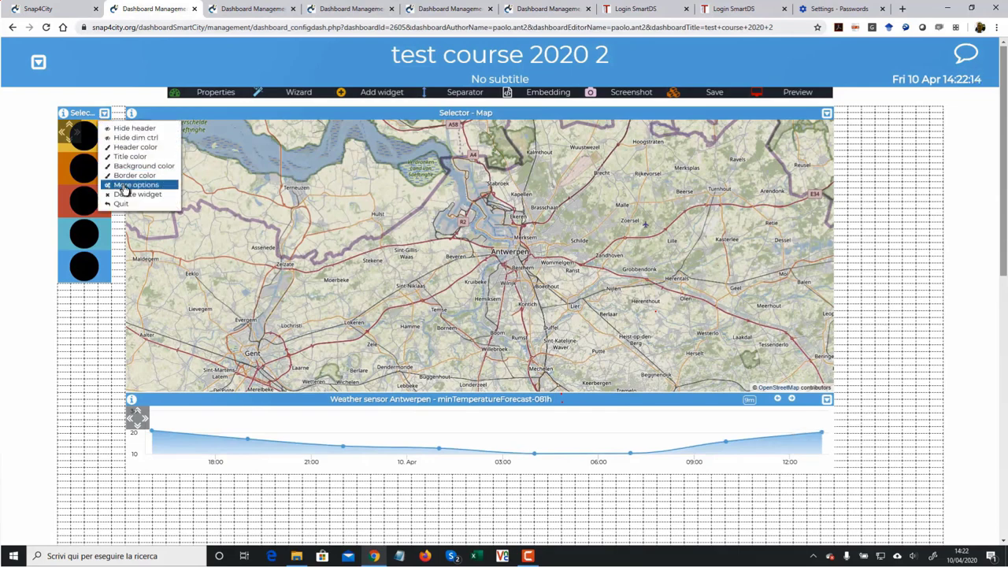
{"action": "left_click", "coordinate": [126, 186]}
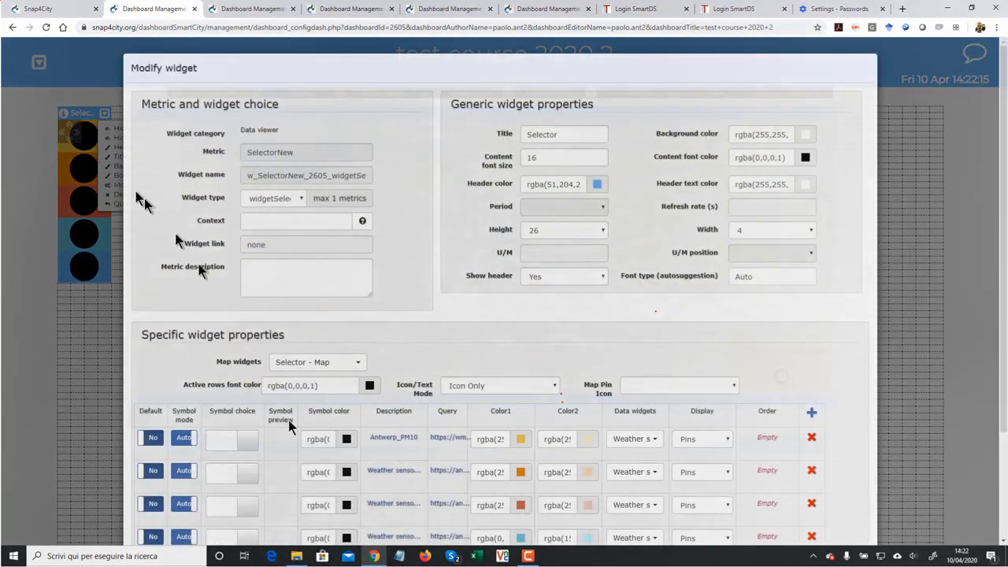
{"action": "scroll", "coordinate": [338, 426], "scroll_direction": "down", "scroll_amount": 2}
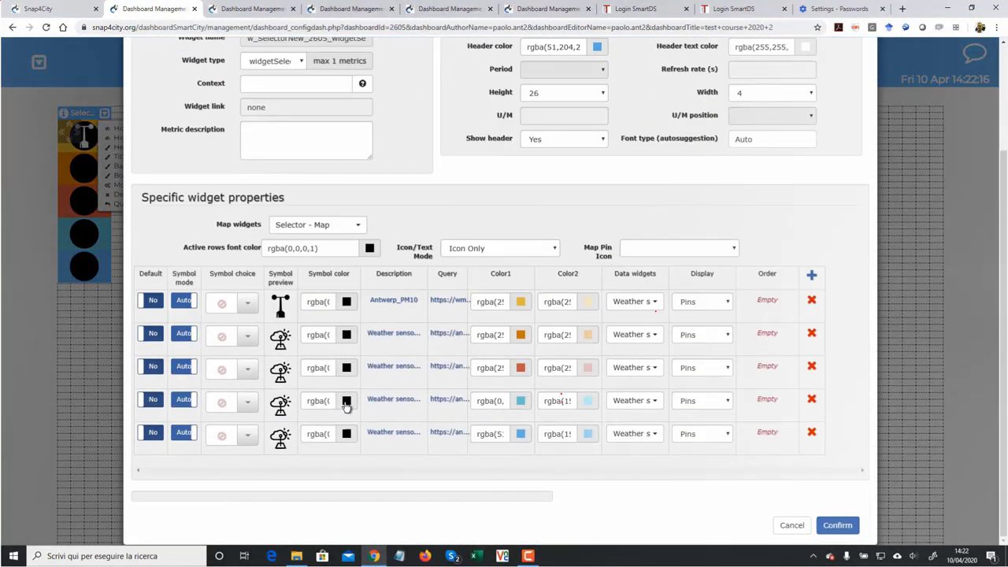
{"action": "left_click", "coordinate": [347, 304]}
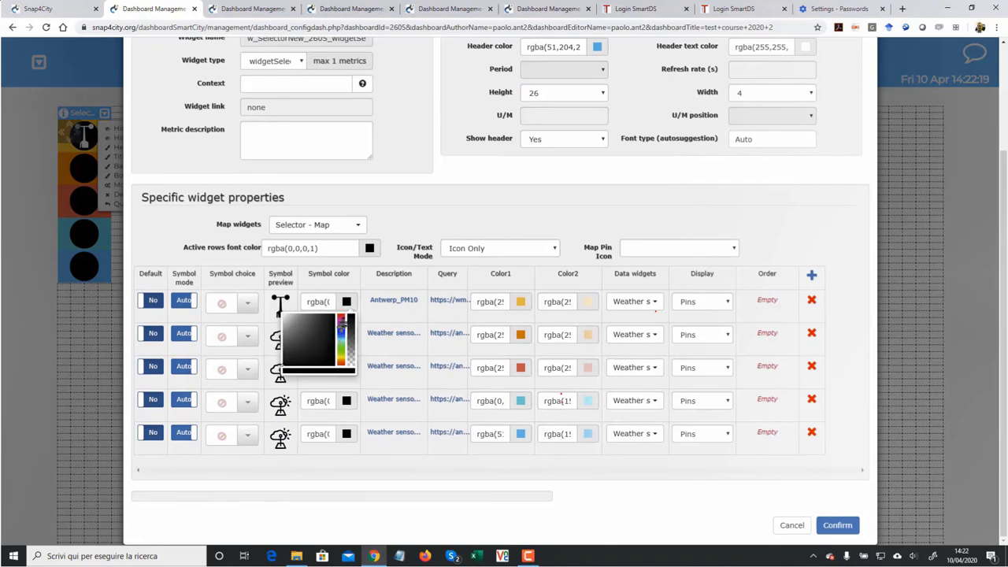
{"action": "left_click", "coordinate": [342, 316]}
{"action": "left_click", "coordinate": [325, 323]}
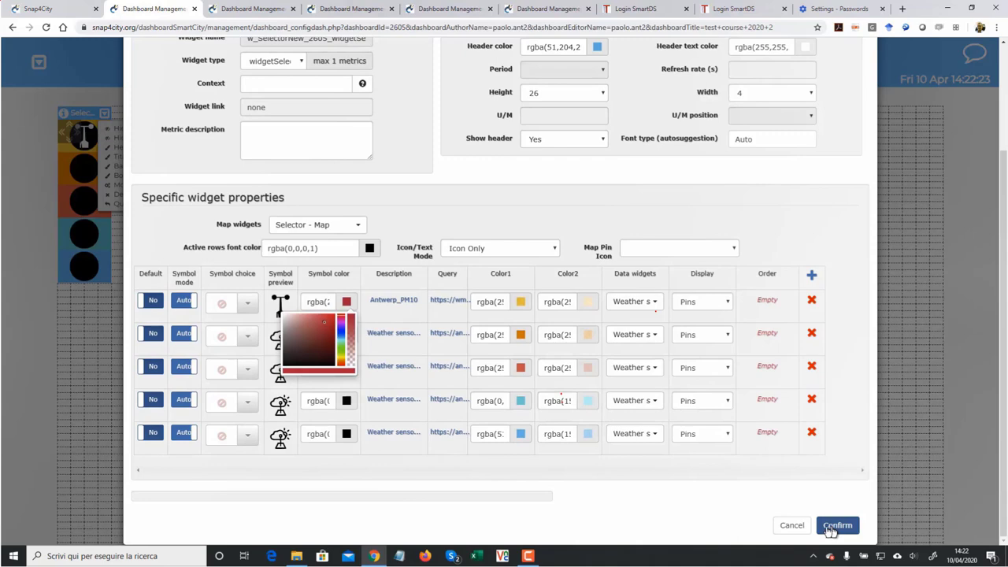
Copy the Antwerp_PM10 row's red symbol color to the symbol colors of all four weather sensor rows.
{"action": "left_click", "coordinate": [318, 298]}
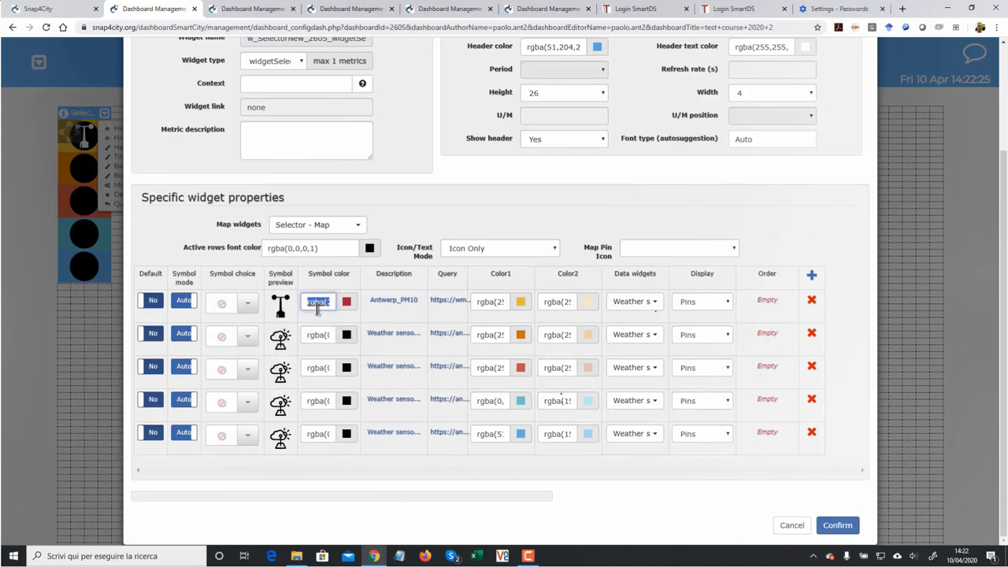
{"action": "left_click", "coordinate": [318, 335]}
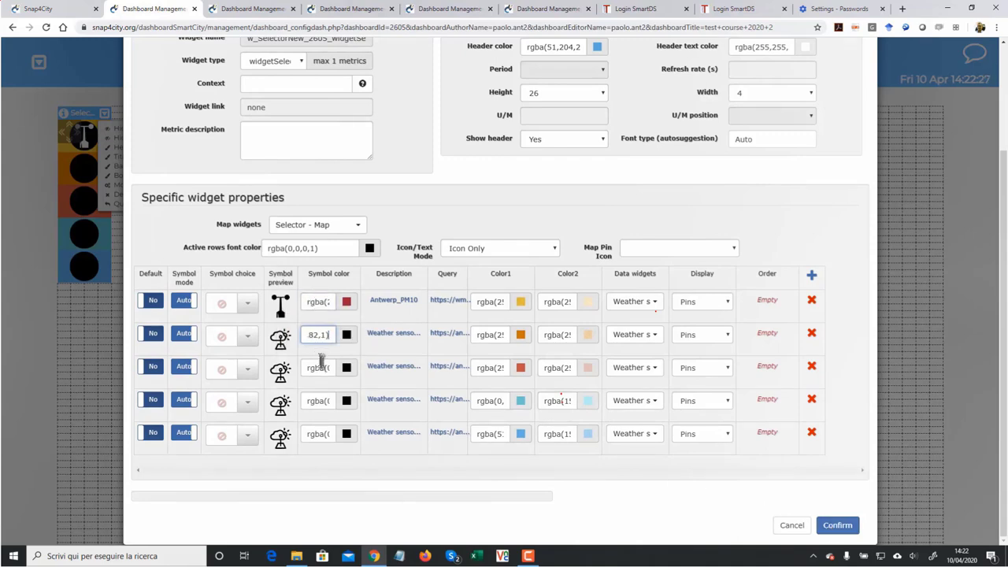
{"action": "left_click", "coordinate": [322, 362]}
{"action": "key", "text": "ctrl+v"}
{"action": "left_click", "coordinate": [317, 401]}
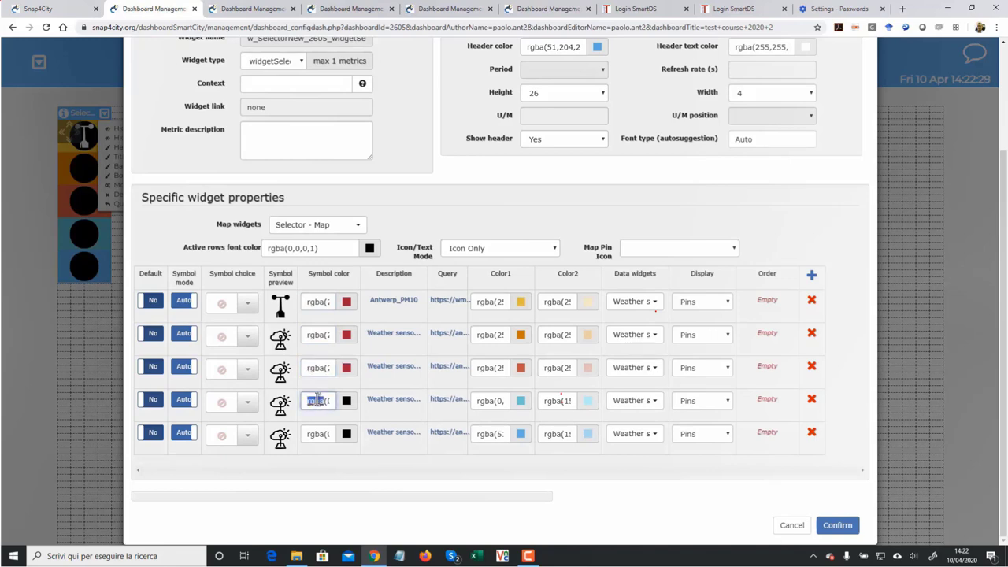
{"action": "key", "text": "ctrl+v"}
{"action": "left_click", "coordinate": [319, 434]}
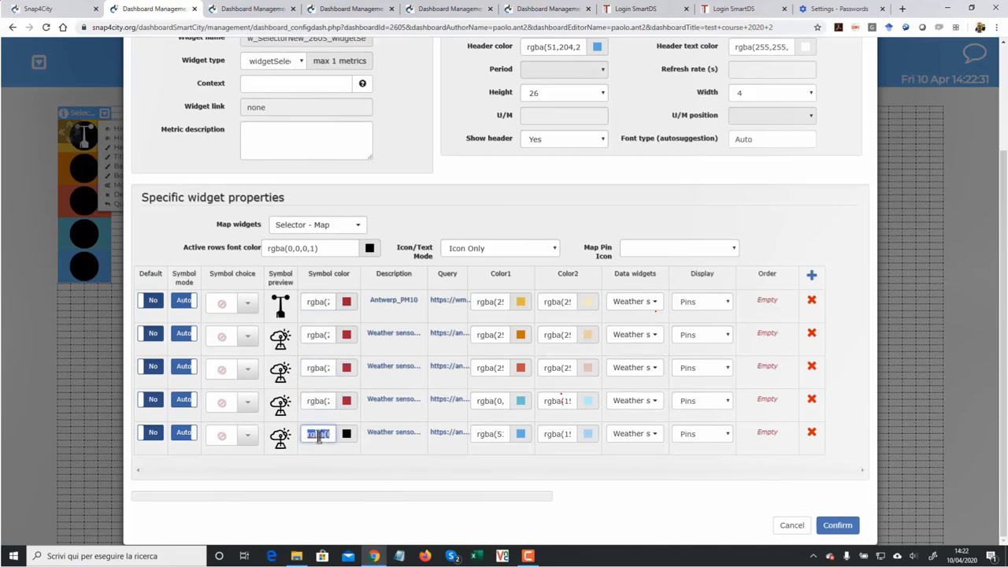
{"action": "key", "text": "ctrl+v"}
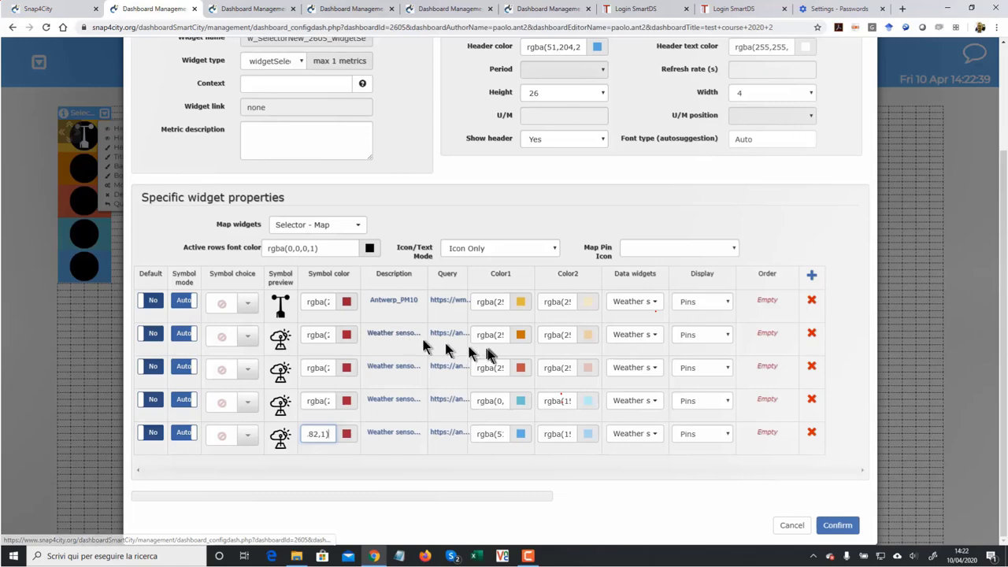
Confirm the Selector's widget options and show the third entry, the weather sensor with the red background, on the map.
{"action": "left_click", "coordinate": [706, 301]}
{"action": "left_click", "coordinate": [708, 316]}
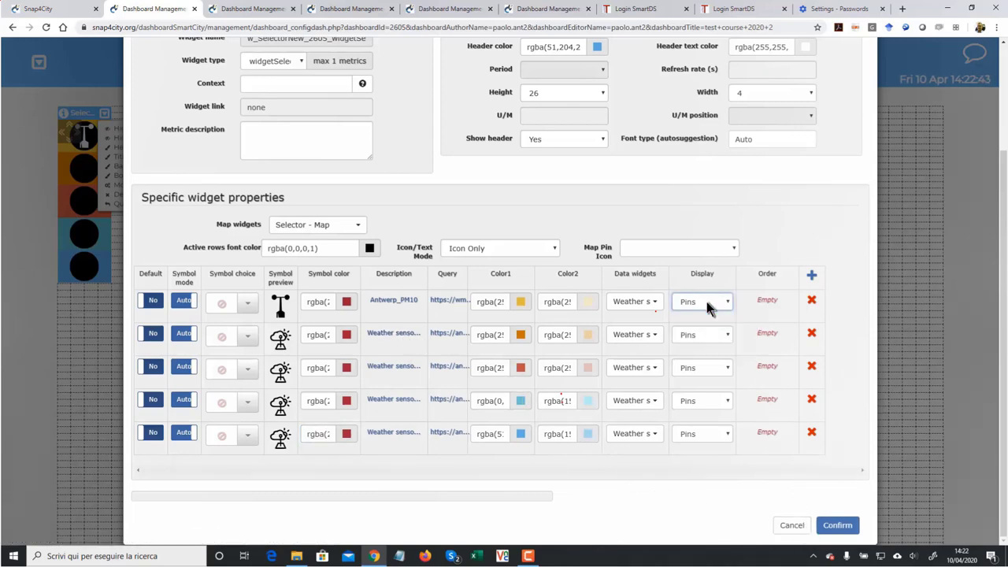
{"action": "left_click", "coordinate": [631, 303]}
{"action": "left_click", "coordinate": [631, 304]}
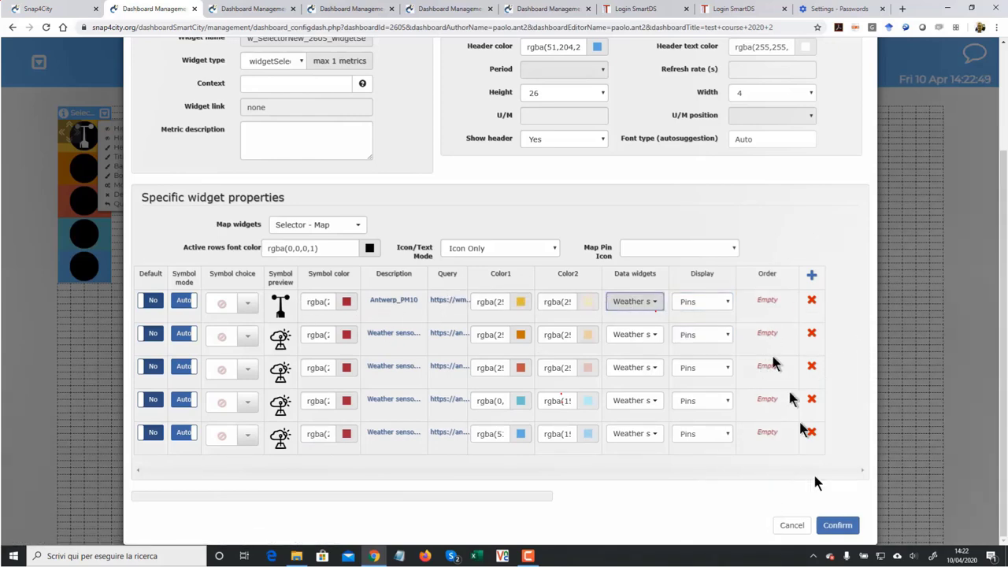
{"action": "left_click", "coordinate": [837, 526]}
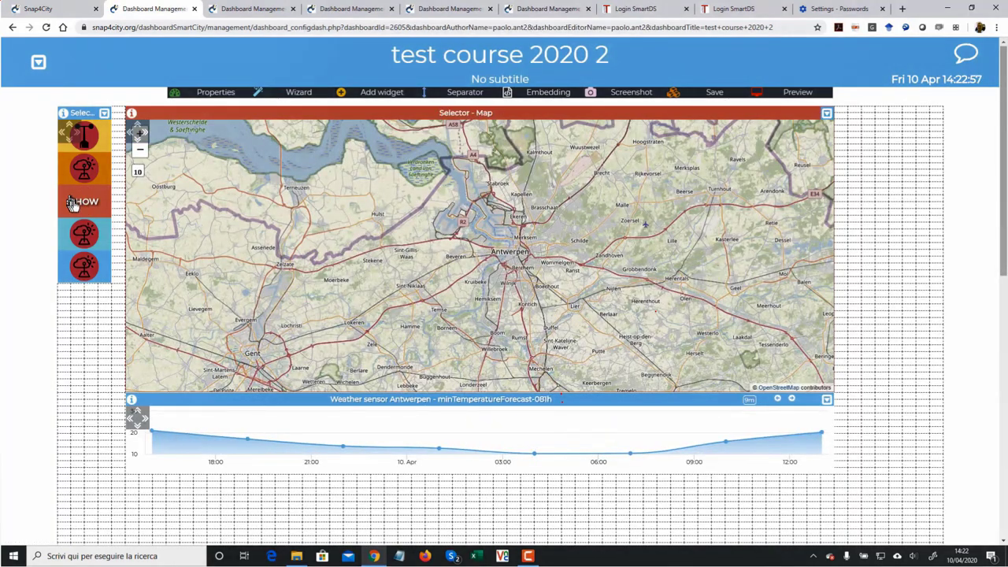
{"action": "left_click", "coordinate": [75, 203]}
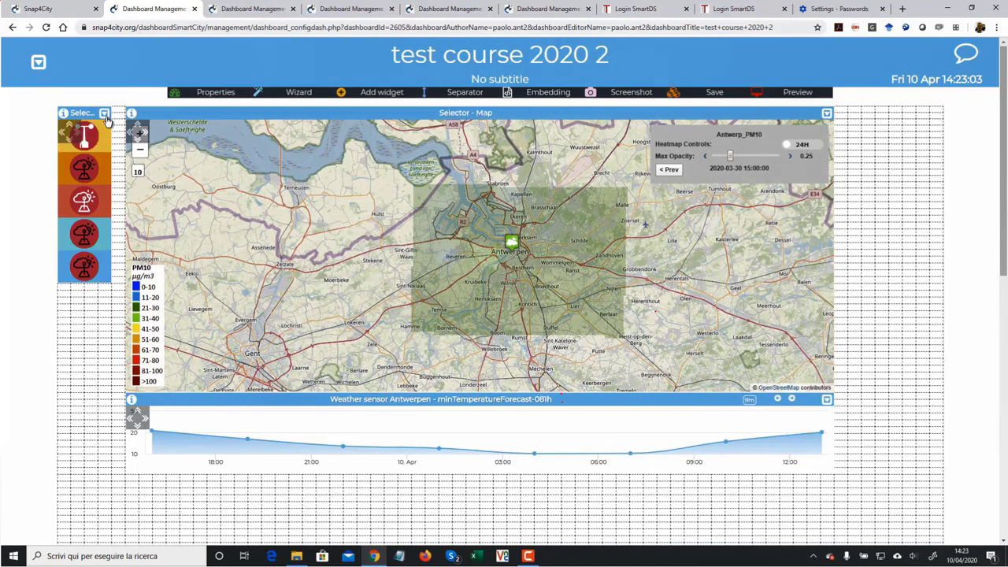
Open the Selector's widget options and review the Antwerp_PM10 row's Display choices and manual symbol mode, leaving it on Auto.
{"action": "left_click", "coordinate": [105, 115]}
{"action": "left_click", "coordinate": [132, 185]}
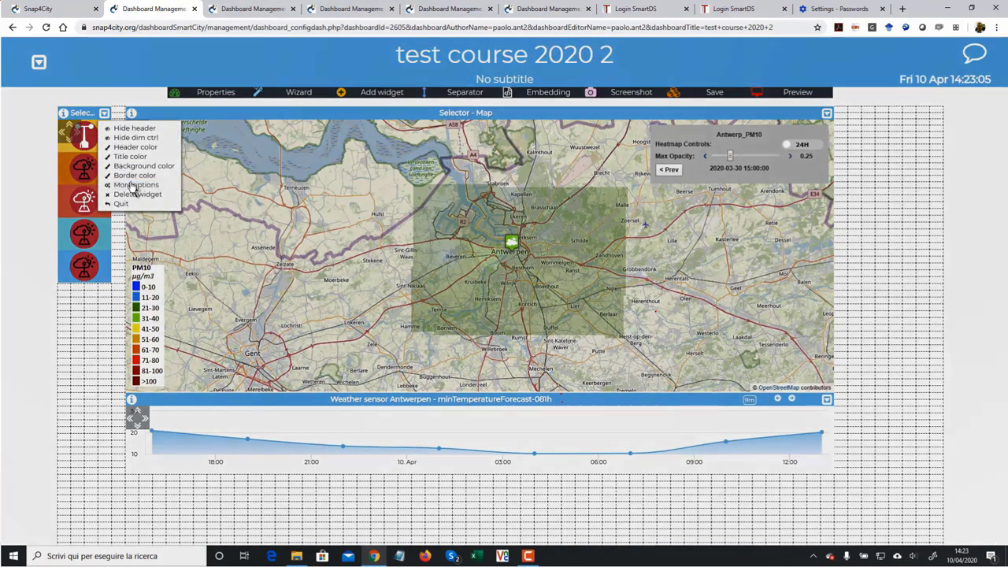
{"action": "scroll", "coordinate": [268, 276], "scroll_direction": "down", "scroll_amount": 2}
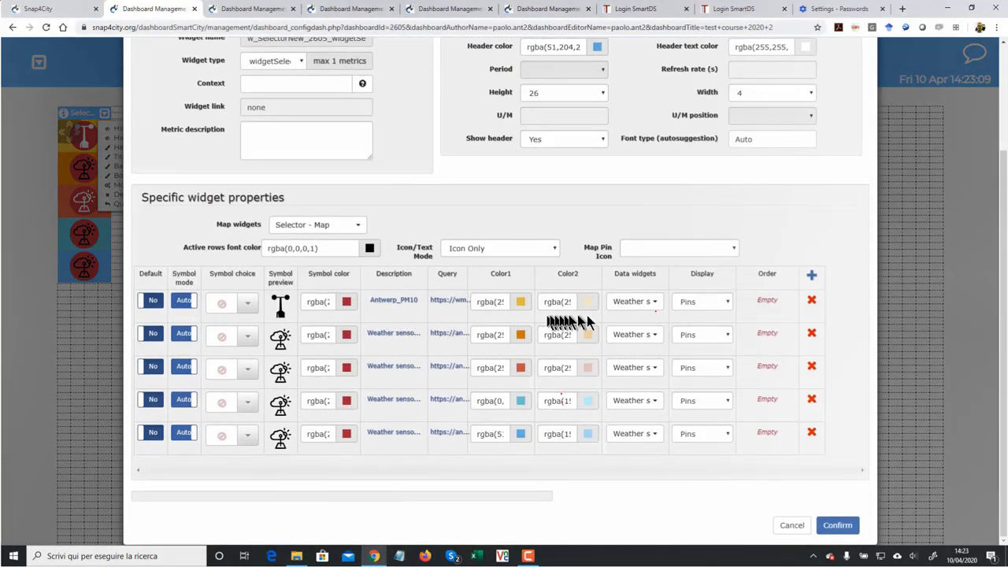
{"action": "left_click", "coordinate": [698, 307]}
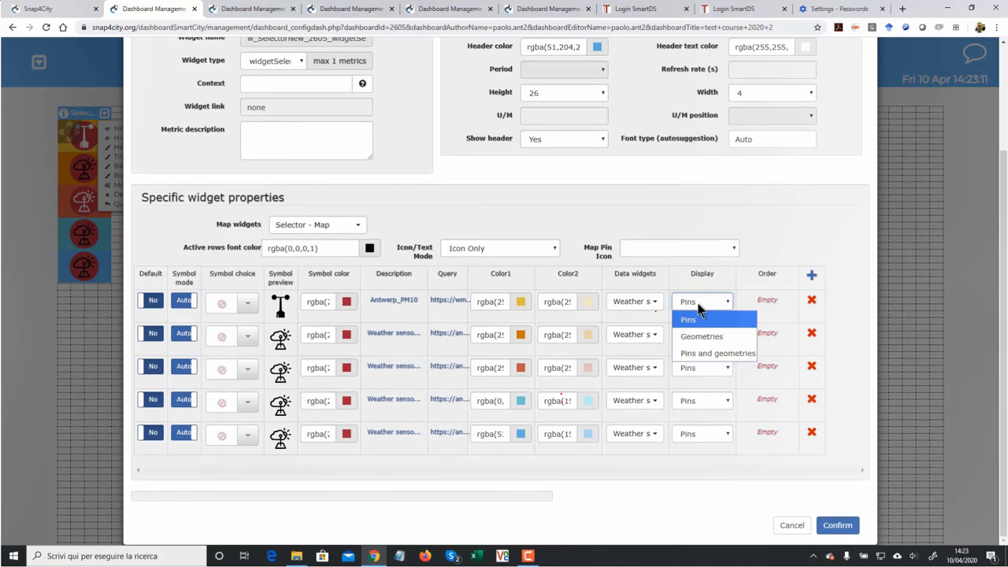
{"action": "left_click", "coordinate": [184, 303]}
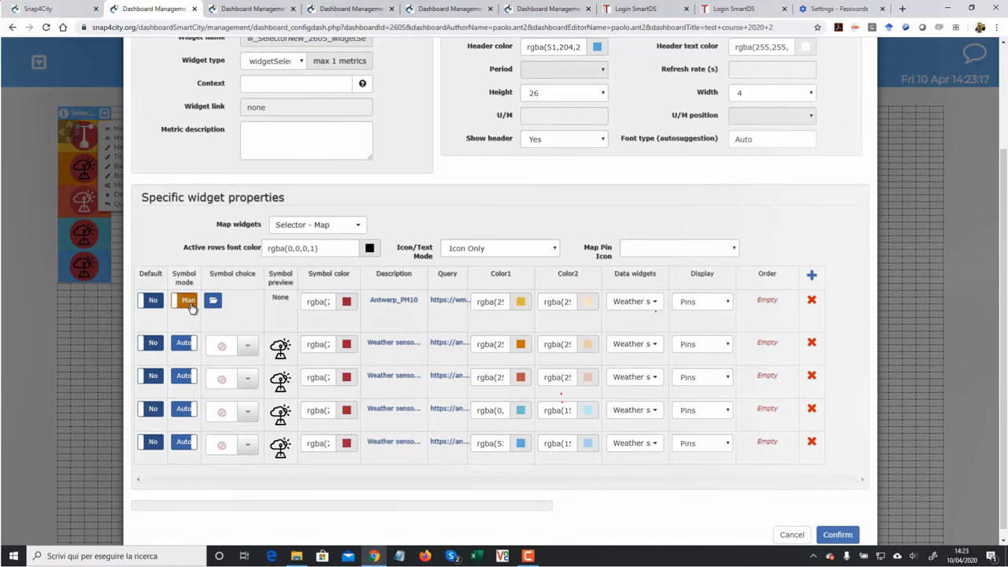
{"action": "left_click", "coordinate": [189, 303]}
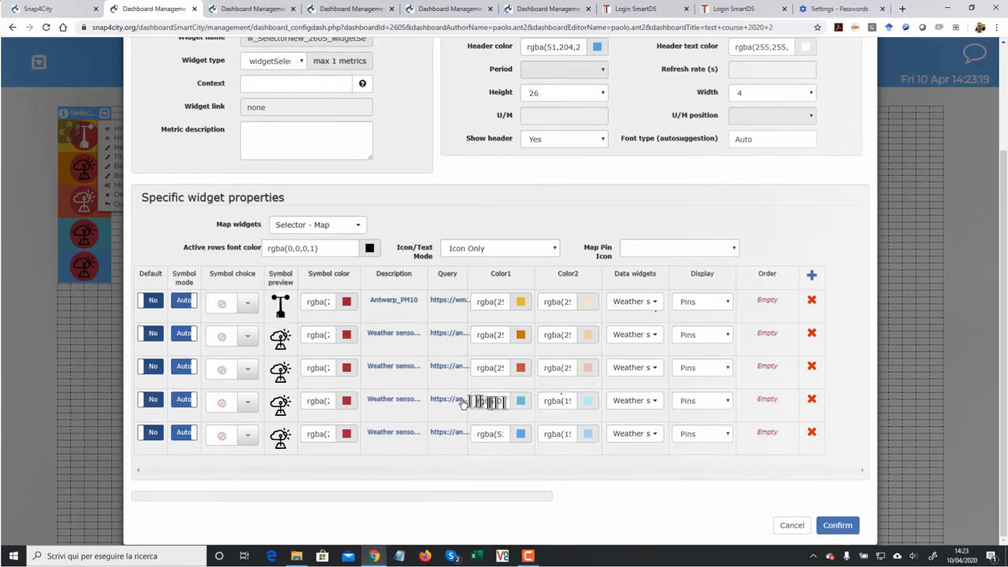
Set the Selector's Map Pin Icon to Pin Icon, keep the Icon Only mode, and confirm the widget options.
{"action": "left_click", "coordinate": [523, 249]}
{"action": "left_click", "coordinate": [530, 250]}
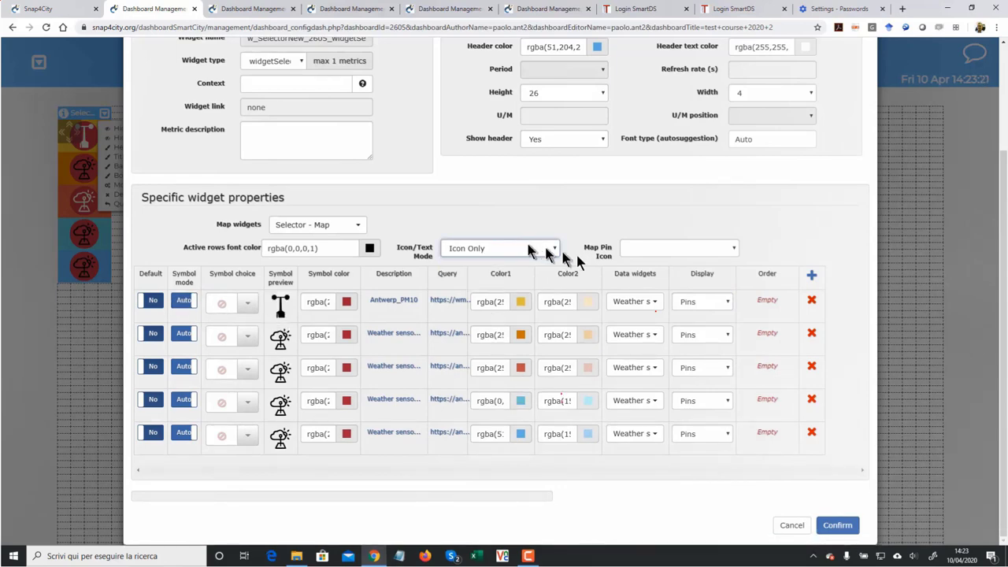
{"action": "left_click", "coordinate": [643, 251]}
{"action": "left_click", "coordinate": [637, 286]}
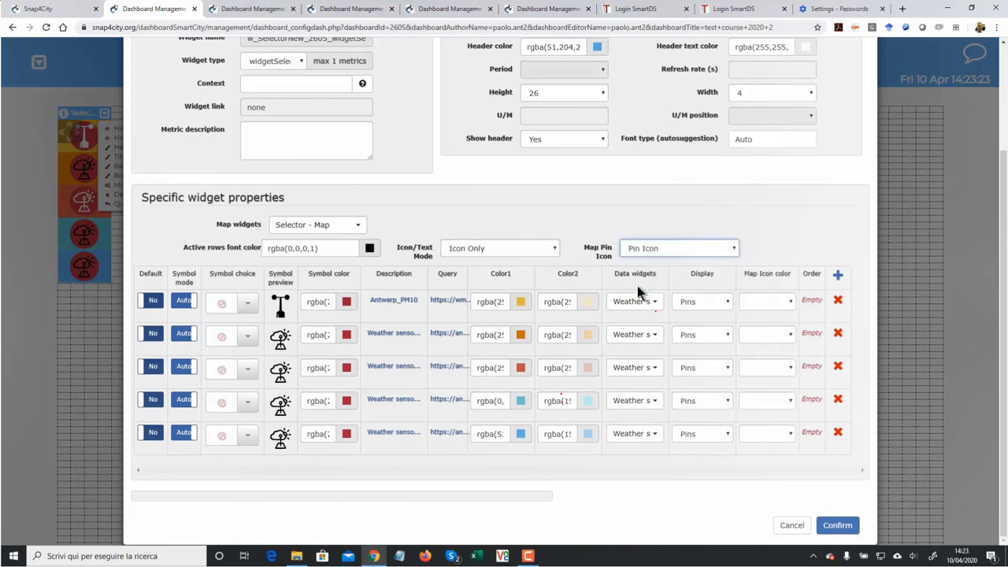
{"action": "left_click", "coordinate": [837, 526]}
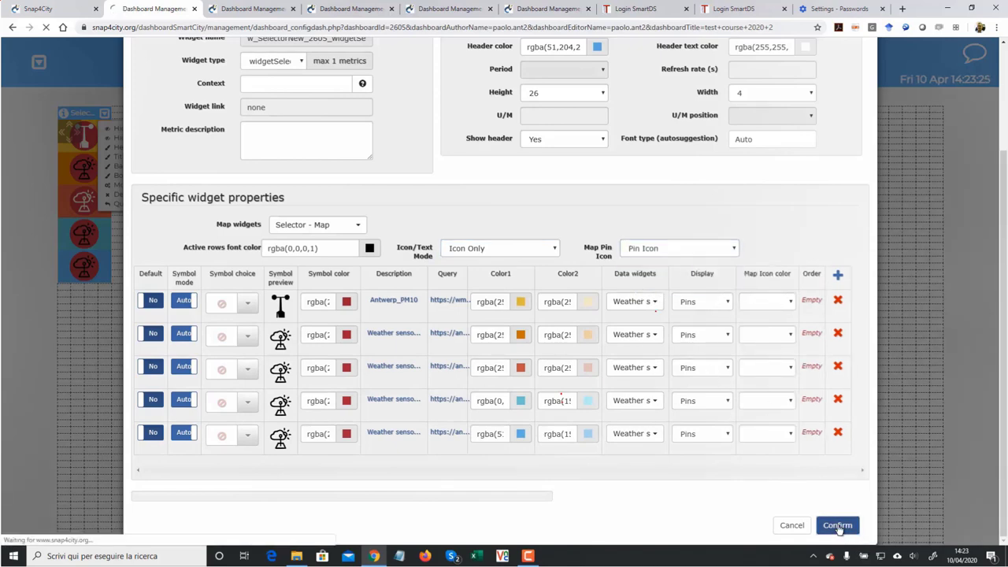